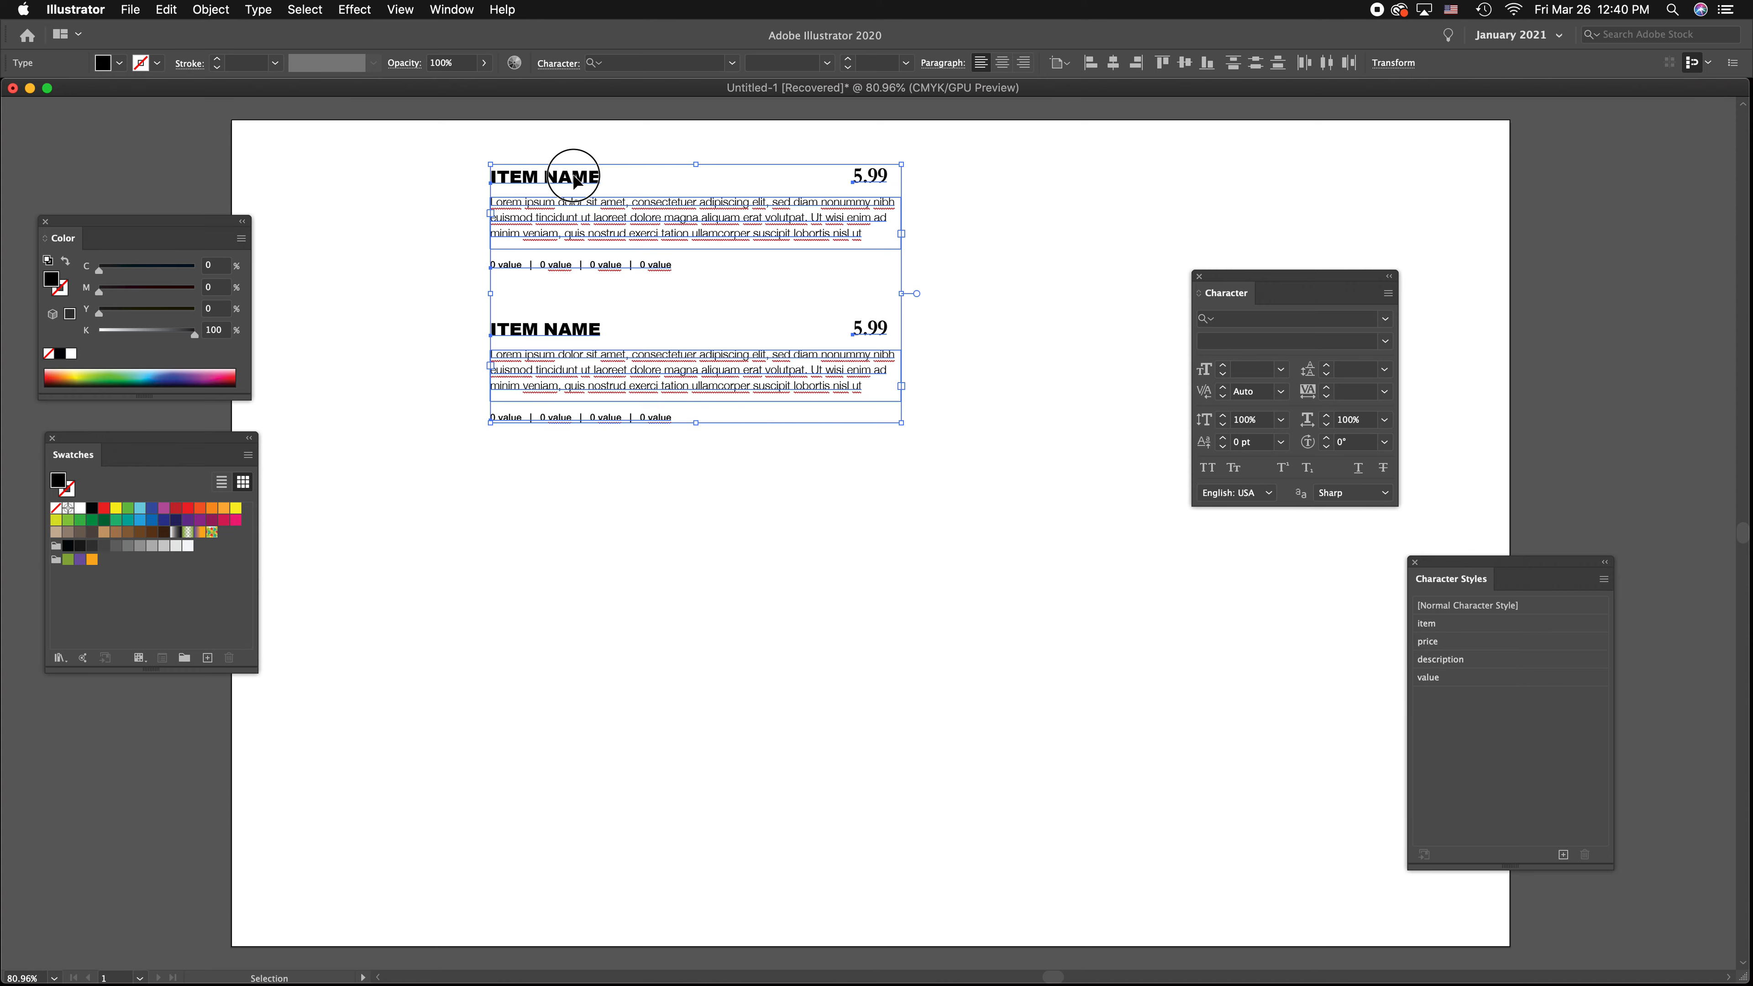
# Duplicate the two menu entries into a grid of two columns and four rows, positioned on the artboard
pyautogui.moveTo(432, 162); pyautogui.dragTo(1085, 736)
pyautogui.moveTo(529, 167); pyautogui.dragTo(1117, 861)
pyautogui.moveTo(570, 183); pyautogui.dragTo(954, 199)
pyautogui.click(833, 304)
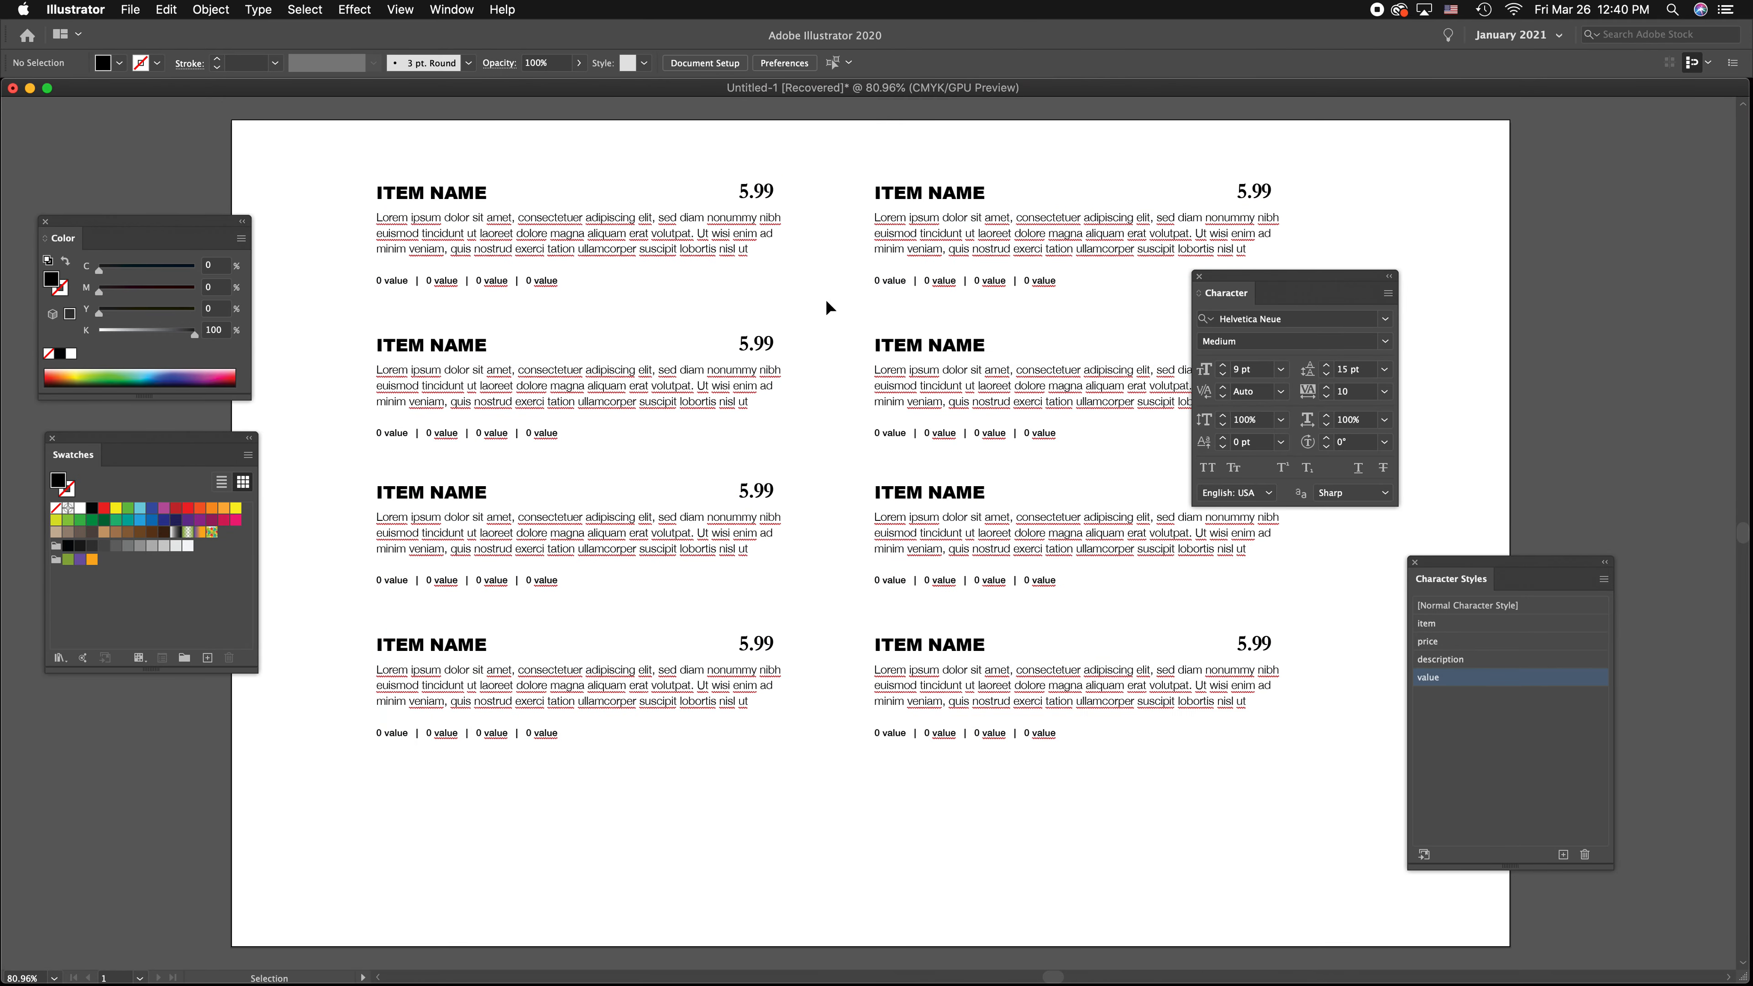
# Move the Character panel clear of the second column of menu entries and leave nothing selected
pyautogui.click(458, 201)
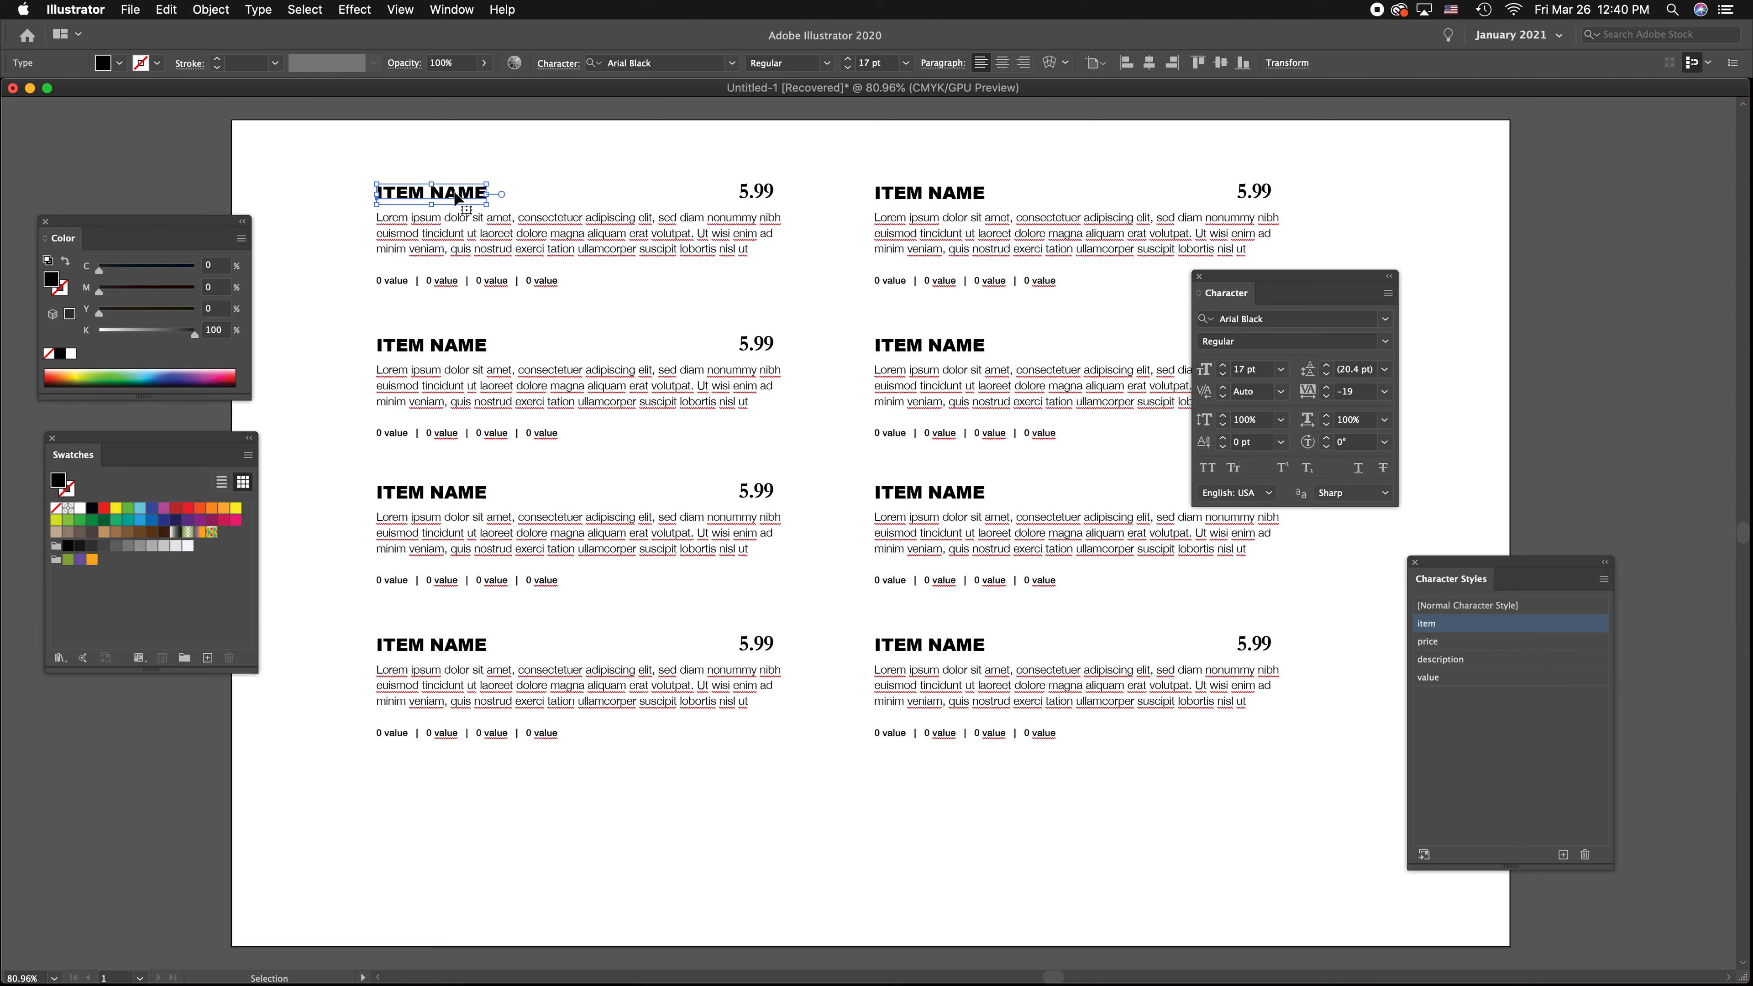
pyautogui.moveTo(1311, 277); pyautogui.dragTo(1573, 161)
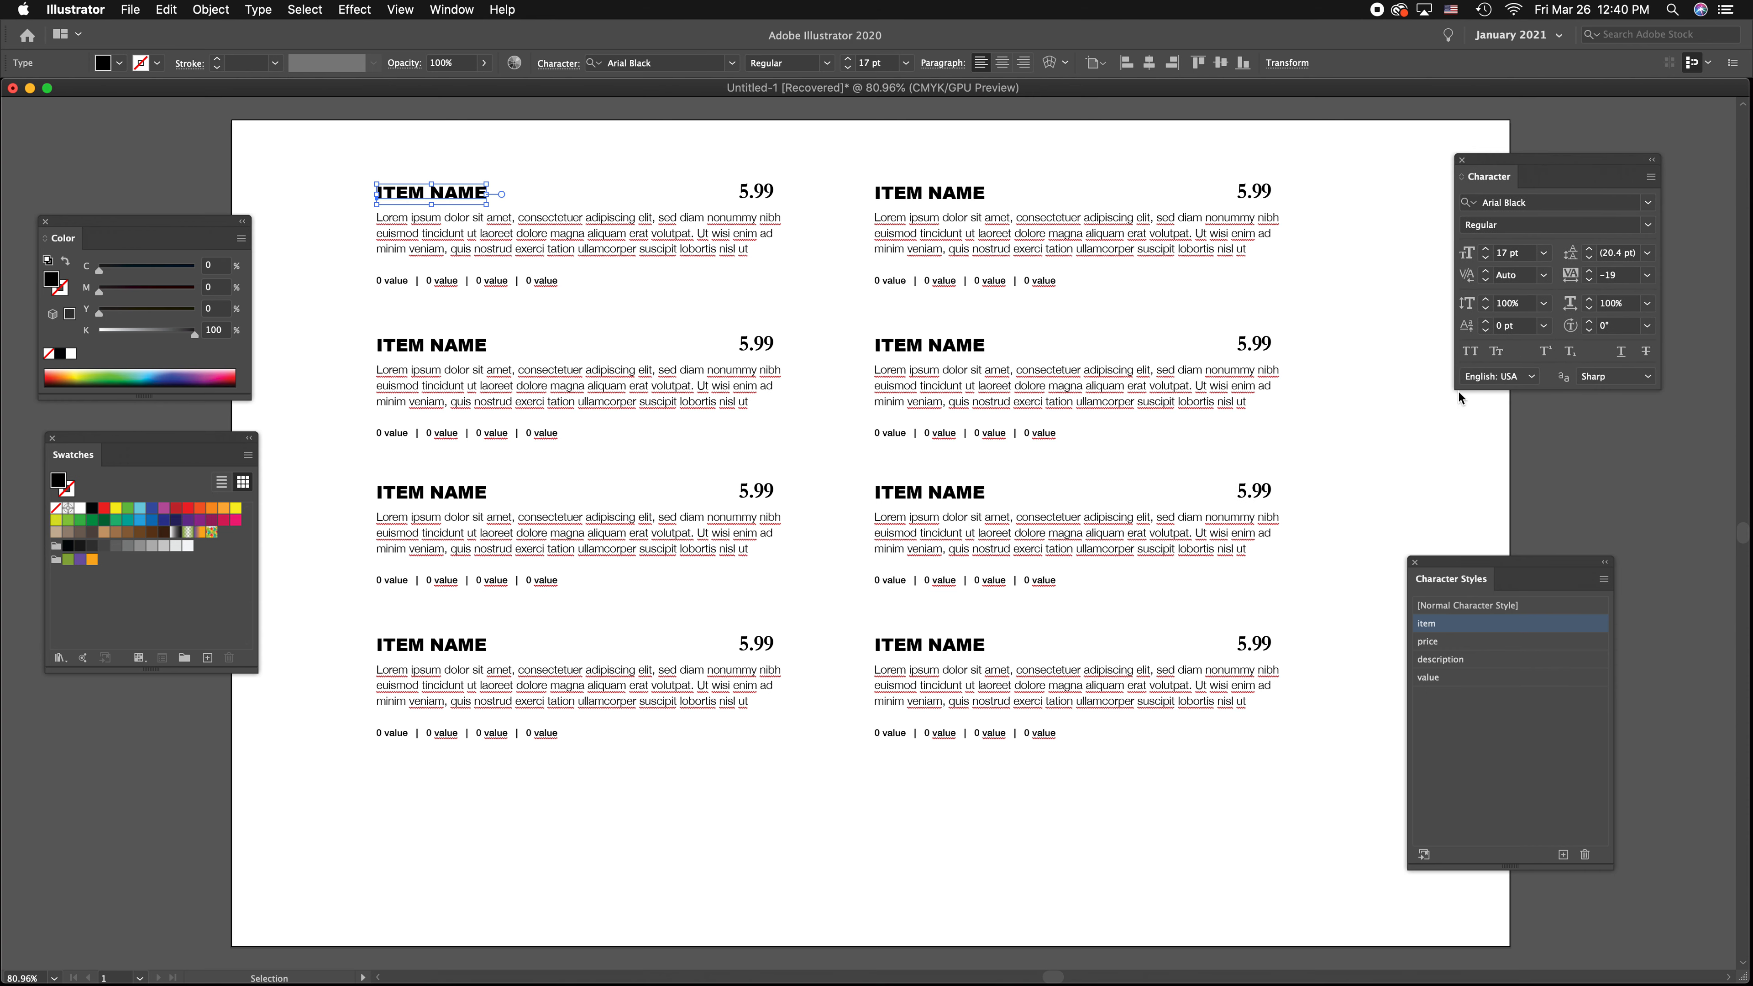
pyautogui.click(1459, 400)
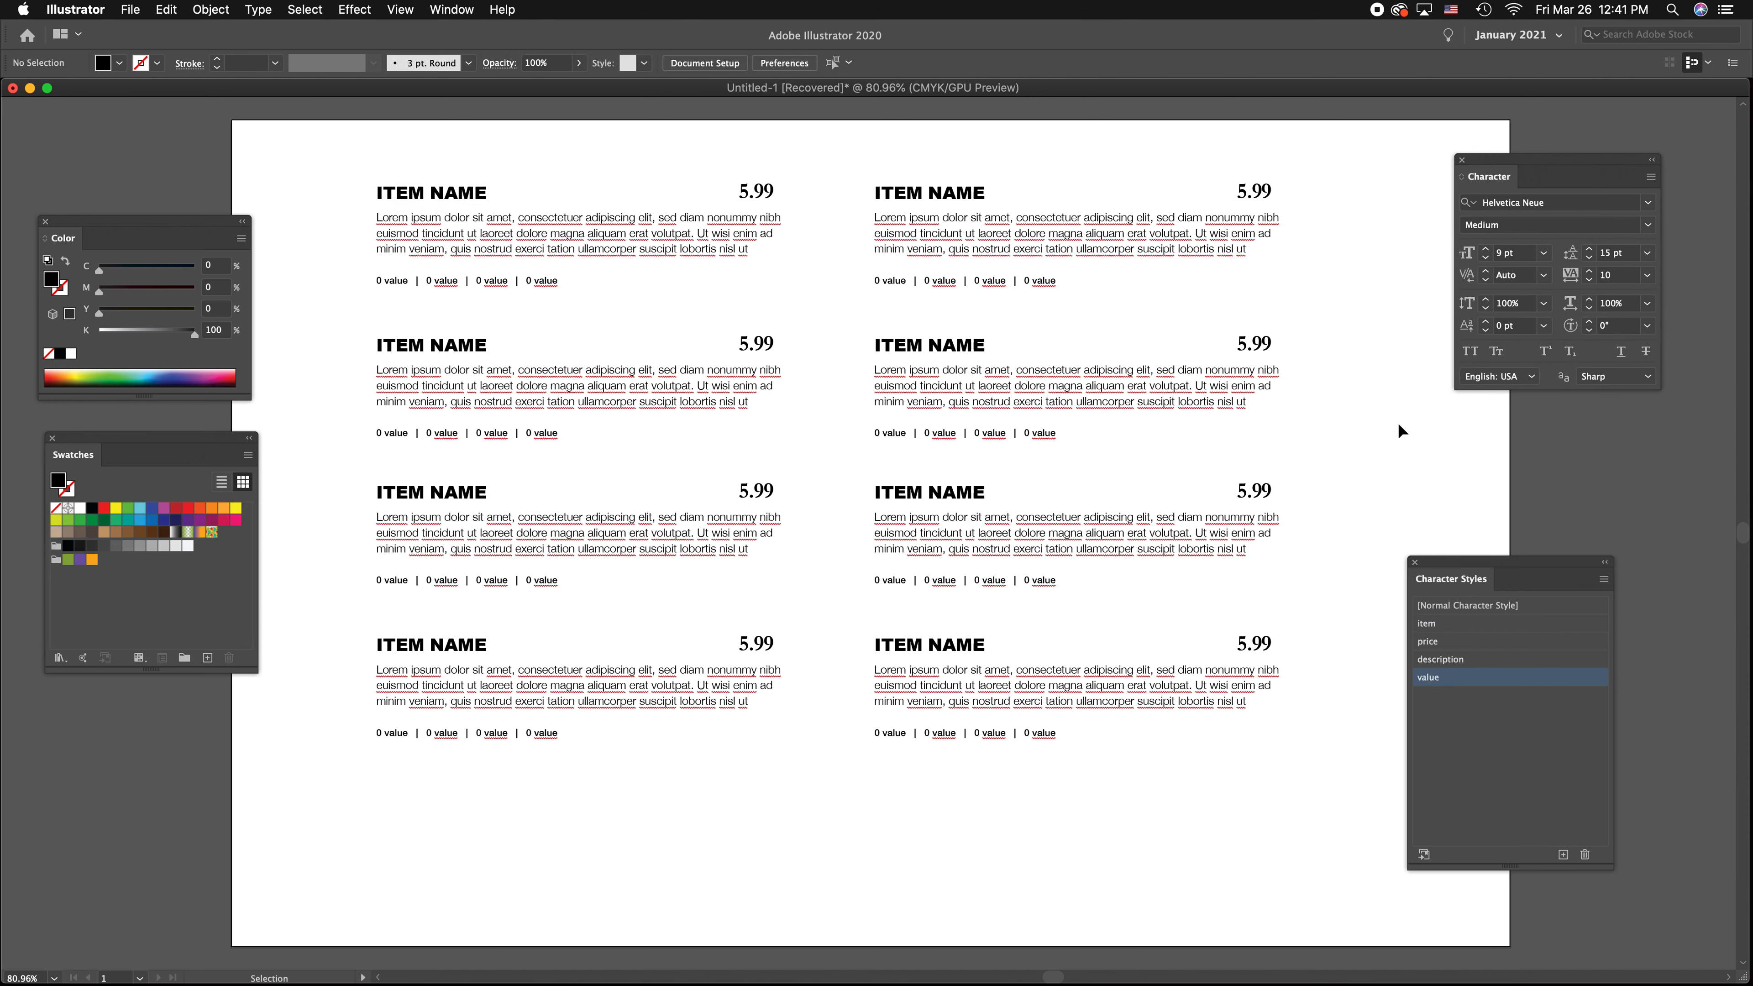
# Redefine the item character style with the Avenir font family, Black font style and a tracking of 143
pyautogui.doubleClick(1471, 625)
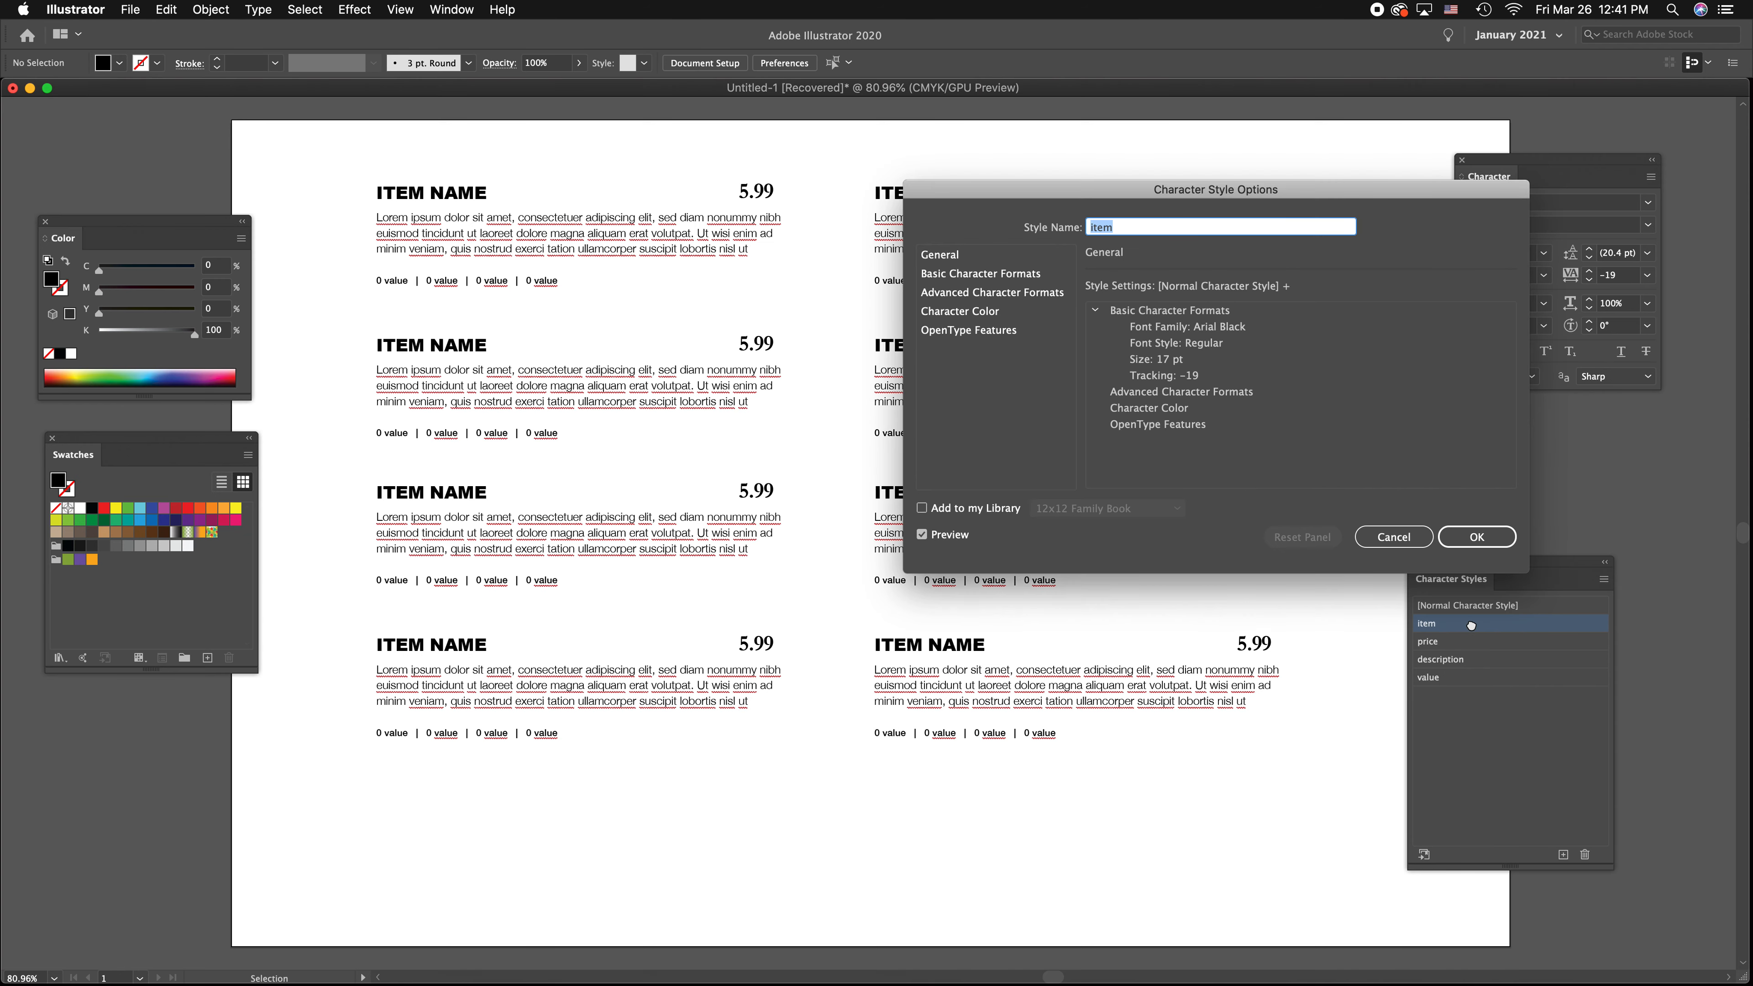
pyautogui.click(981, 276)
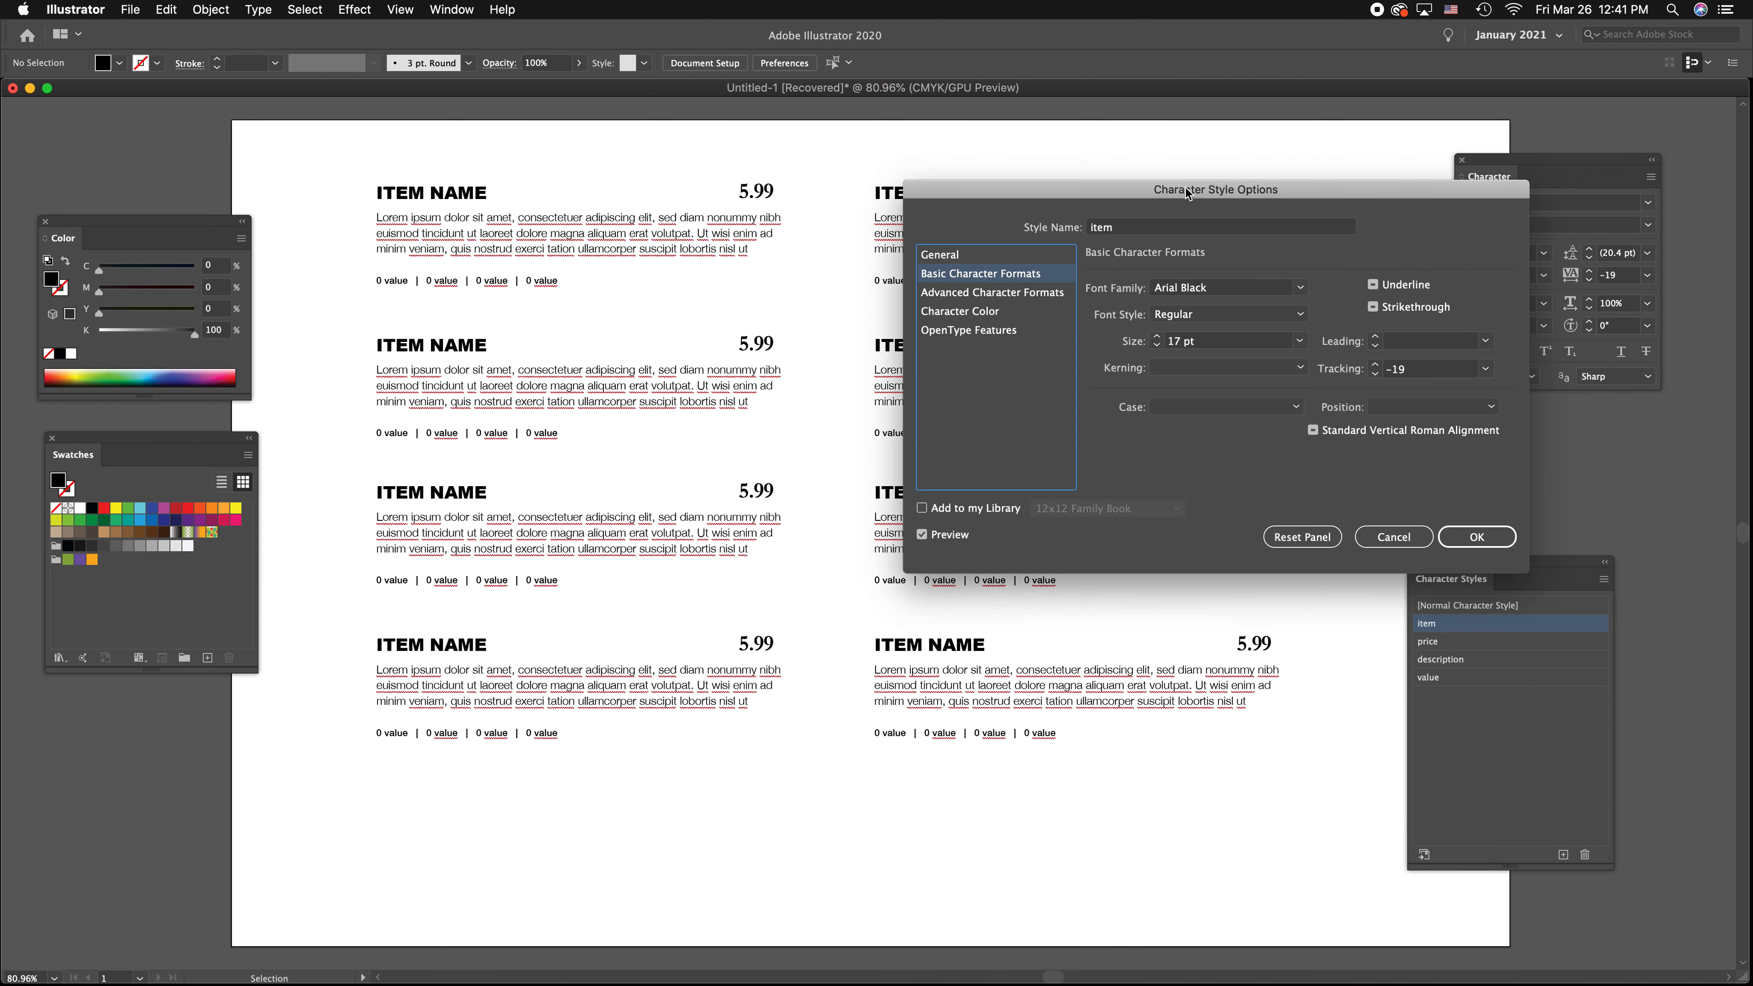
pyautogui.moveTo(1184, 189); pyautogui.dragTo(1339, 124)
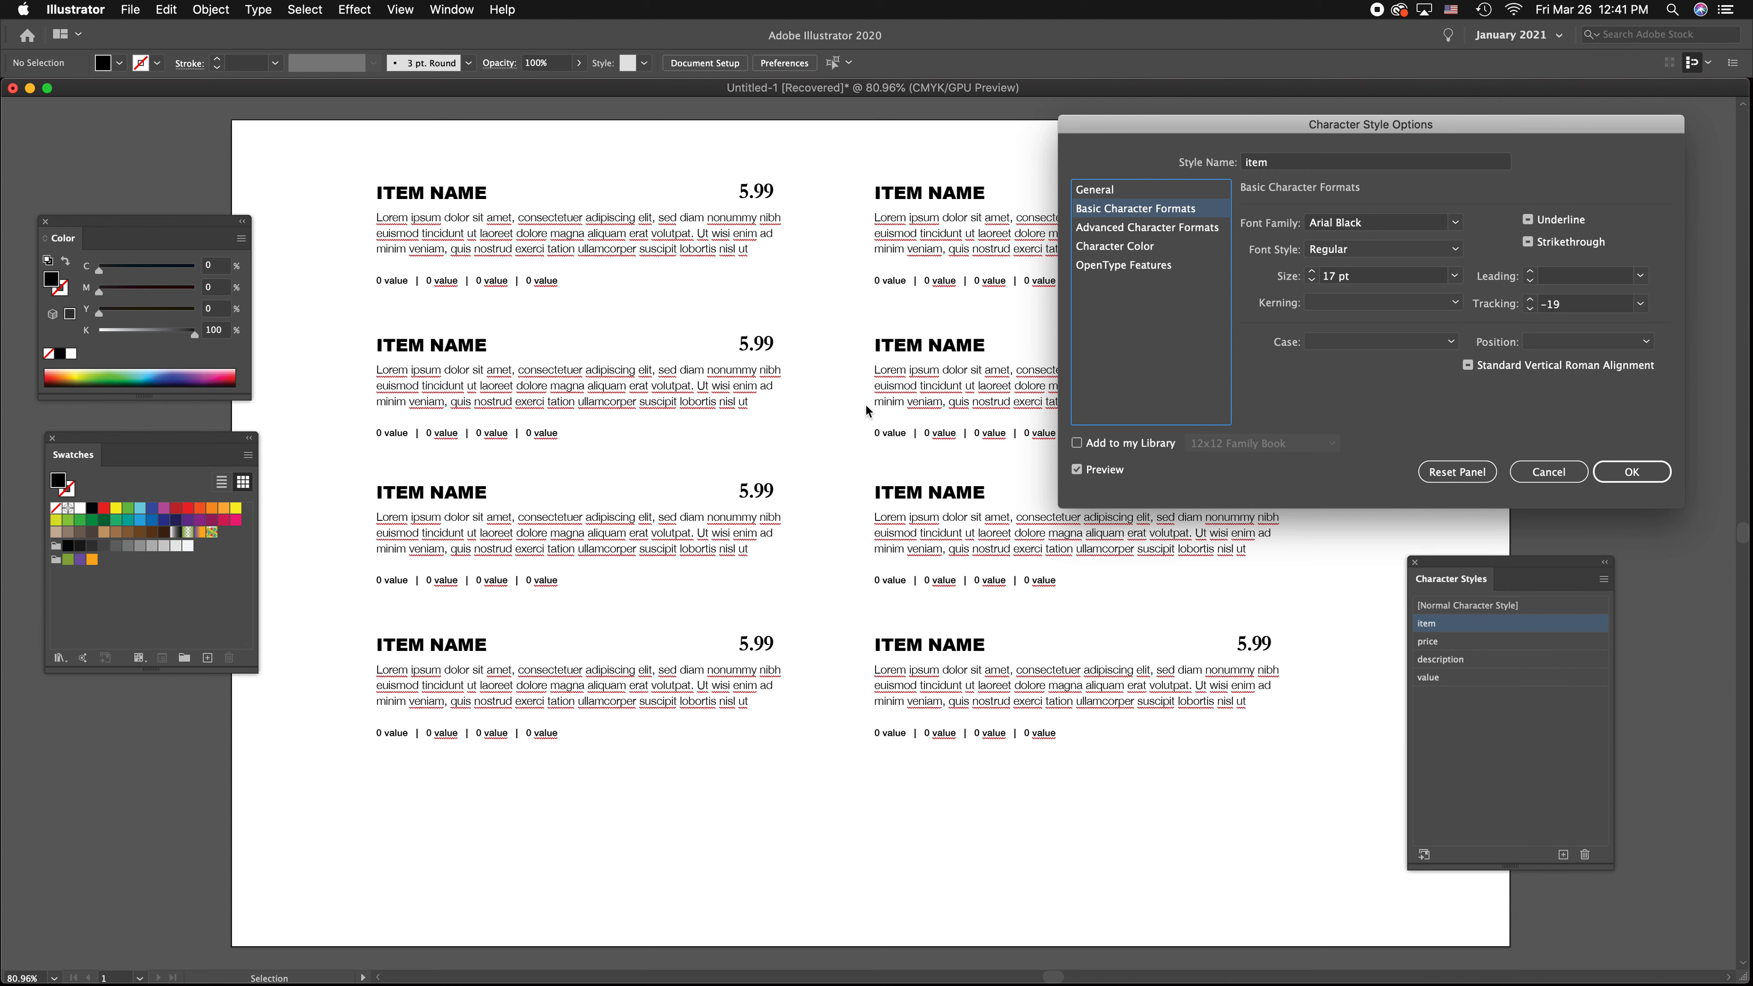
pyautogui.click(1455, 223)
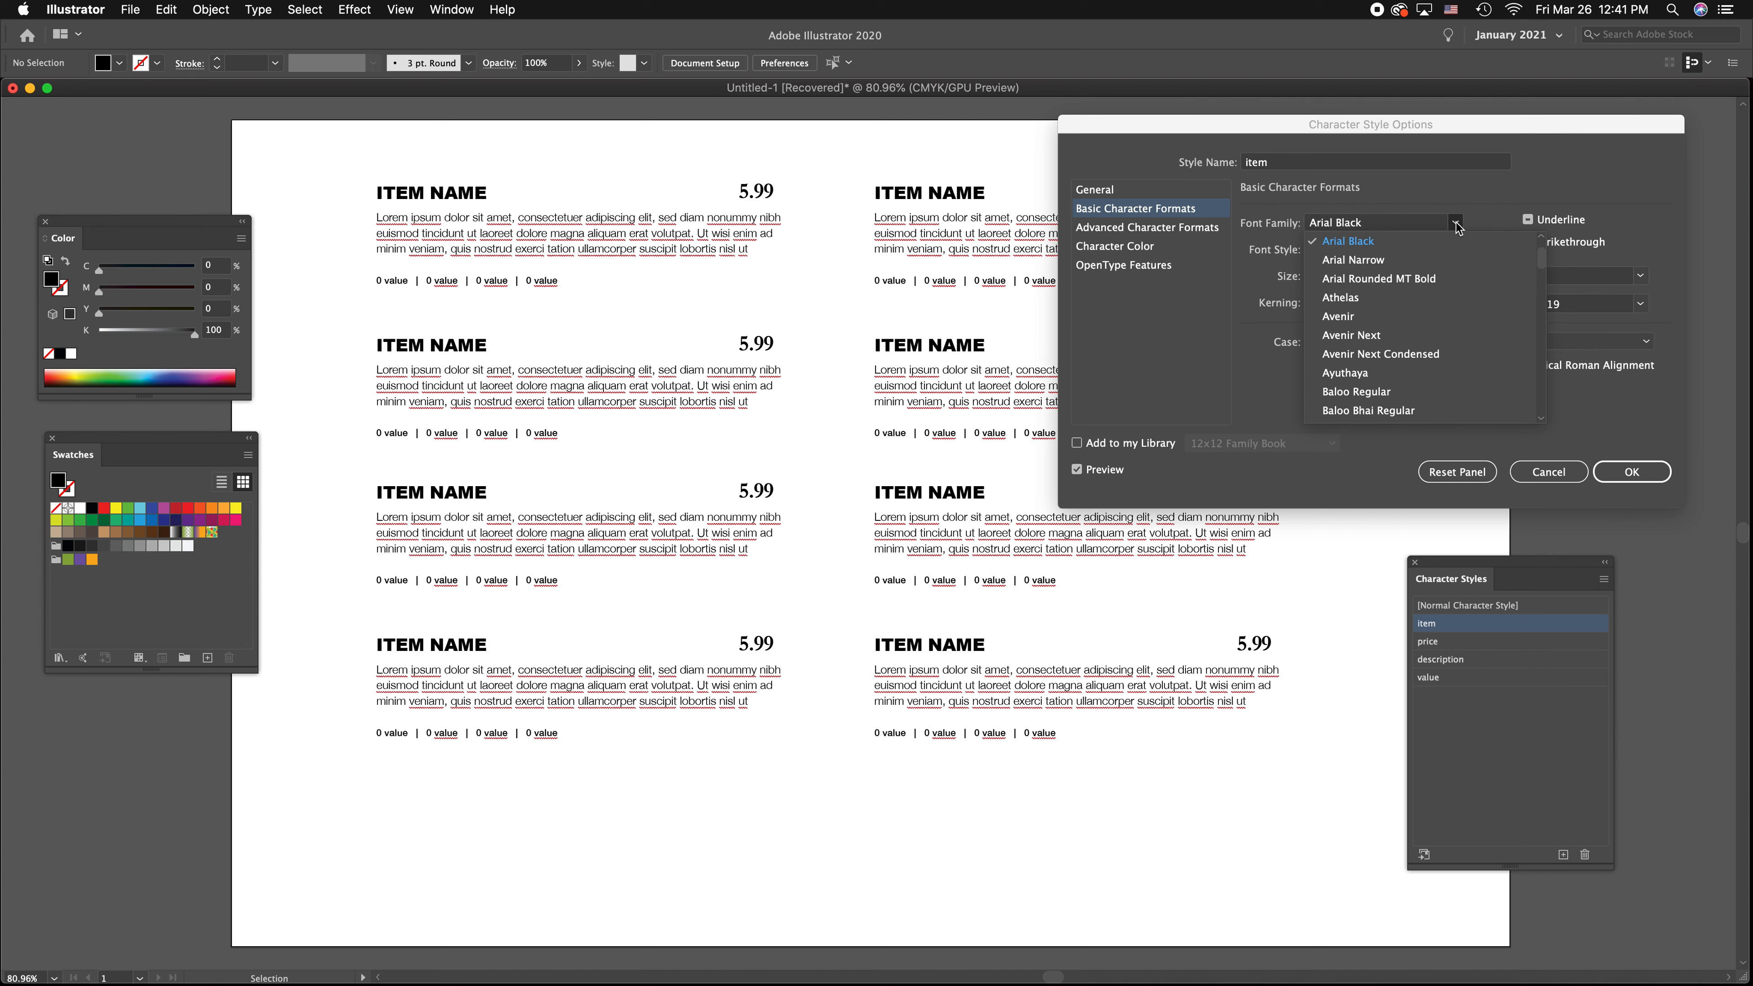
pyautogui.click(1378, 317)
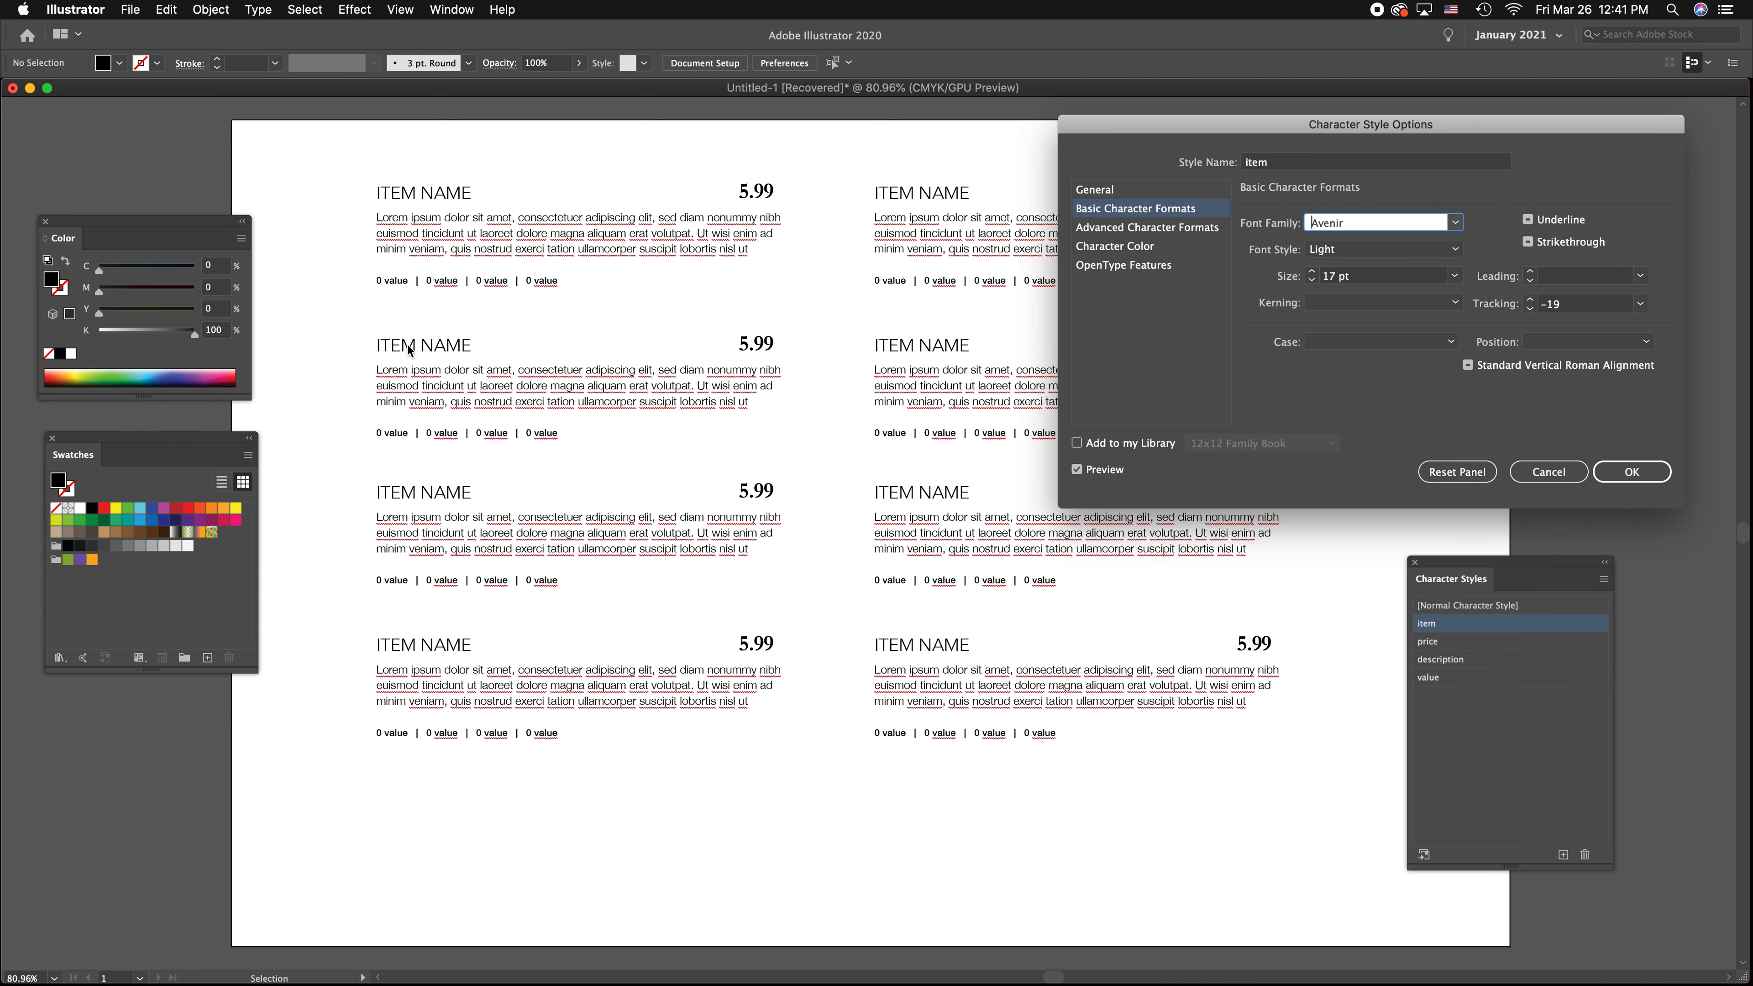
pyautogui.click(1455, 251)
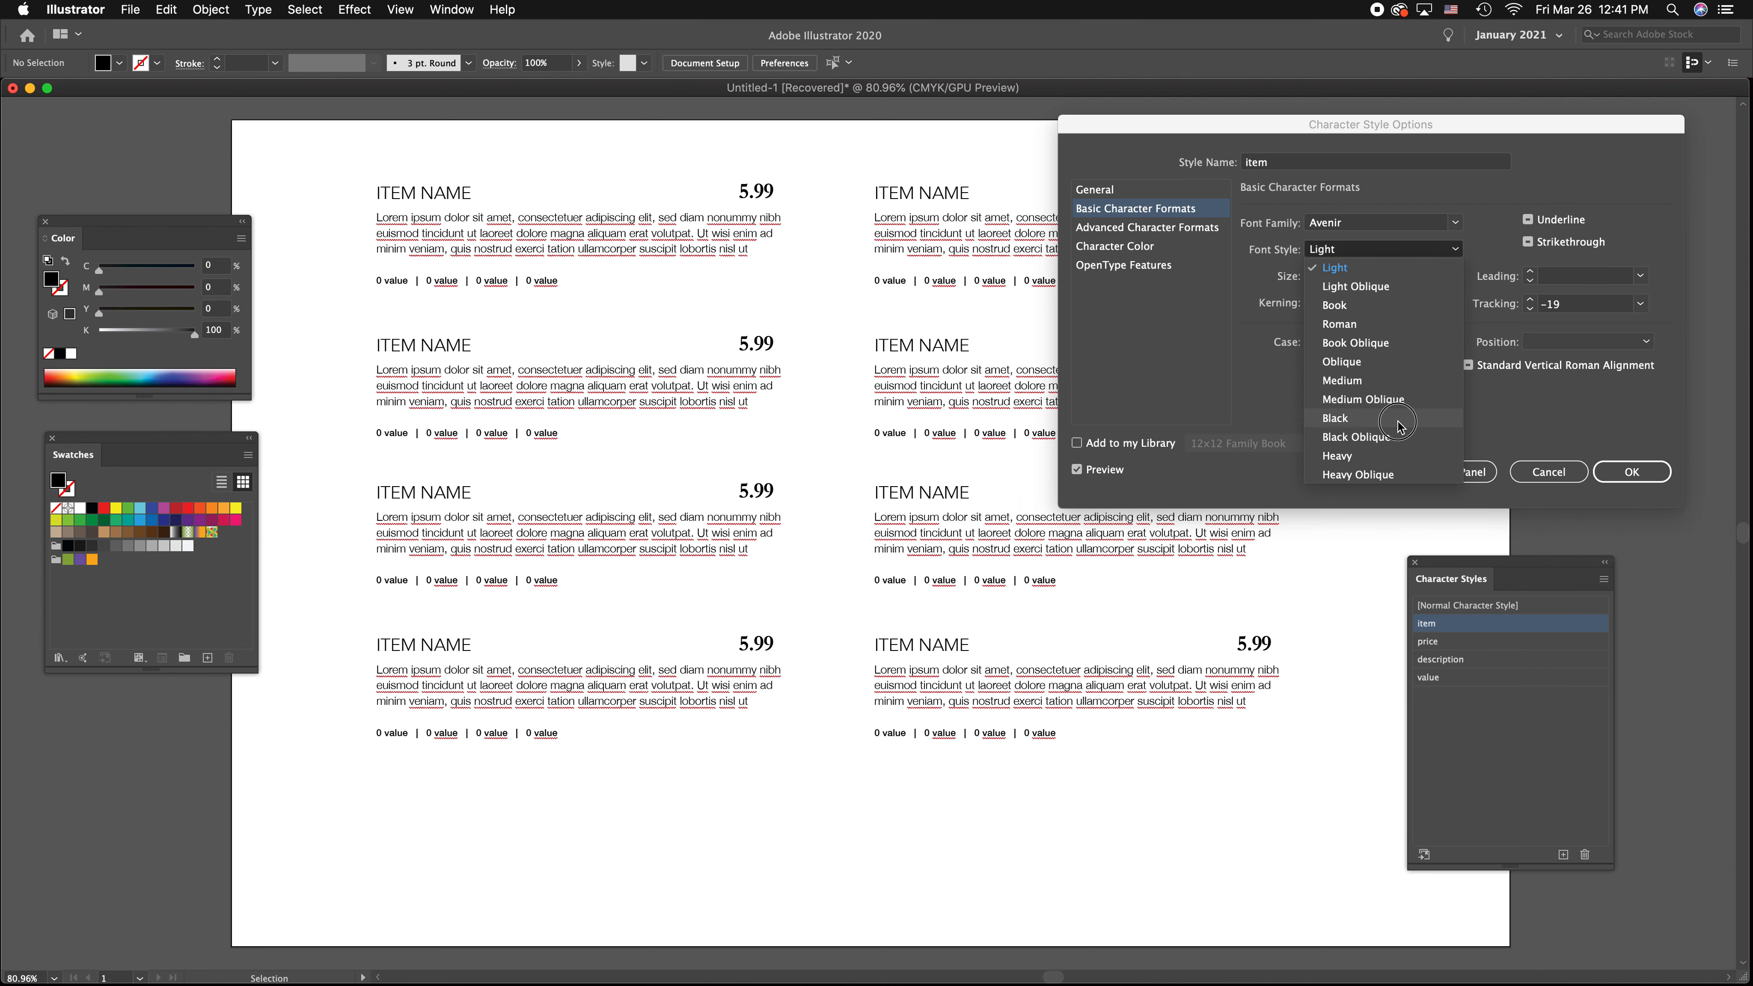
pyautogui.click(1401, 417)
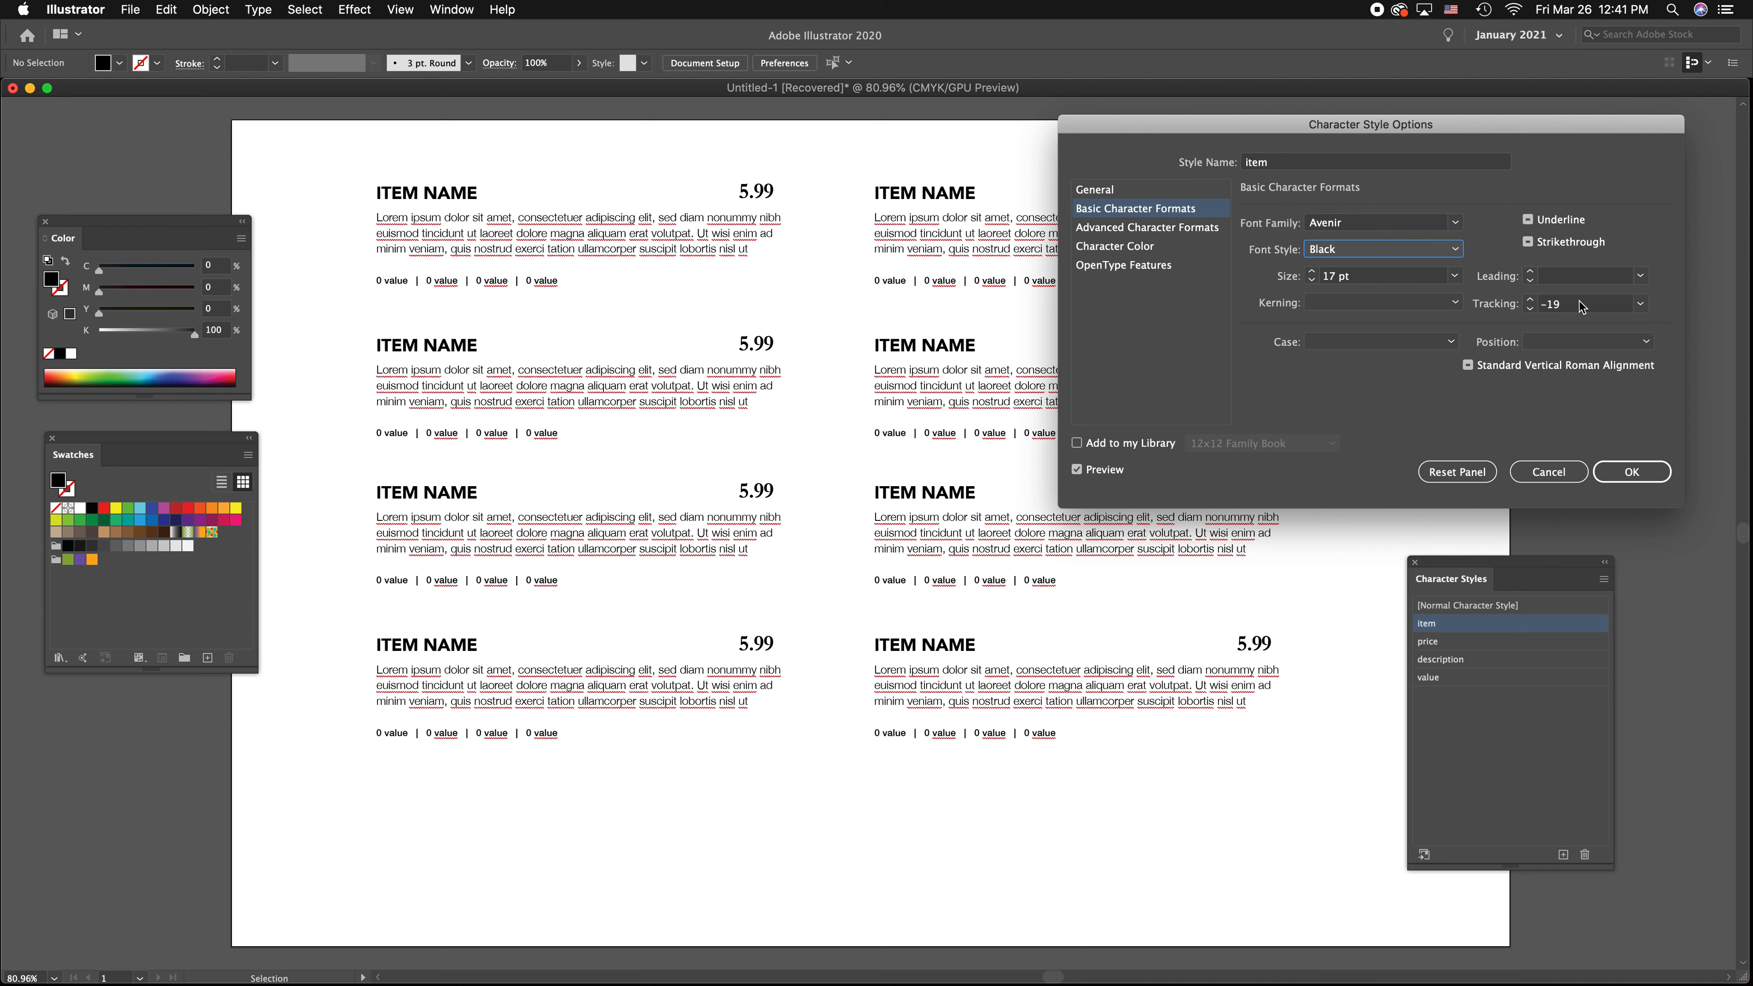
pyautogui.scroll(20, 1582, 310)
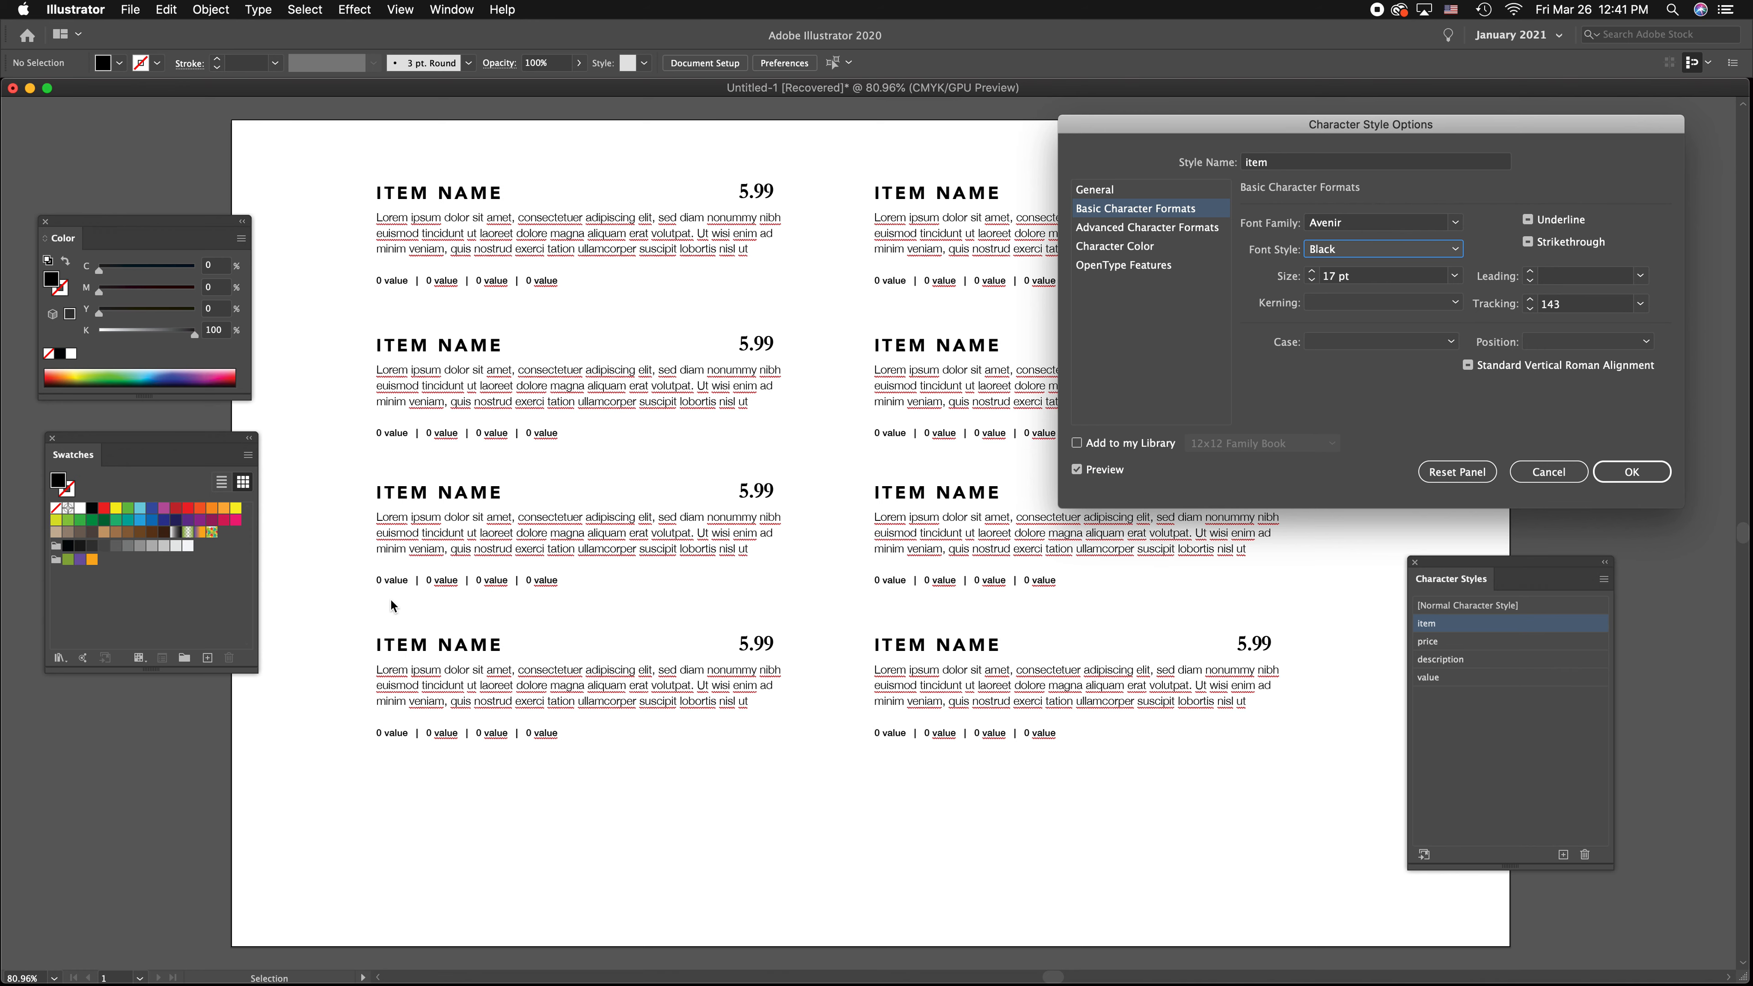
pyautogui.click(1630, 473)
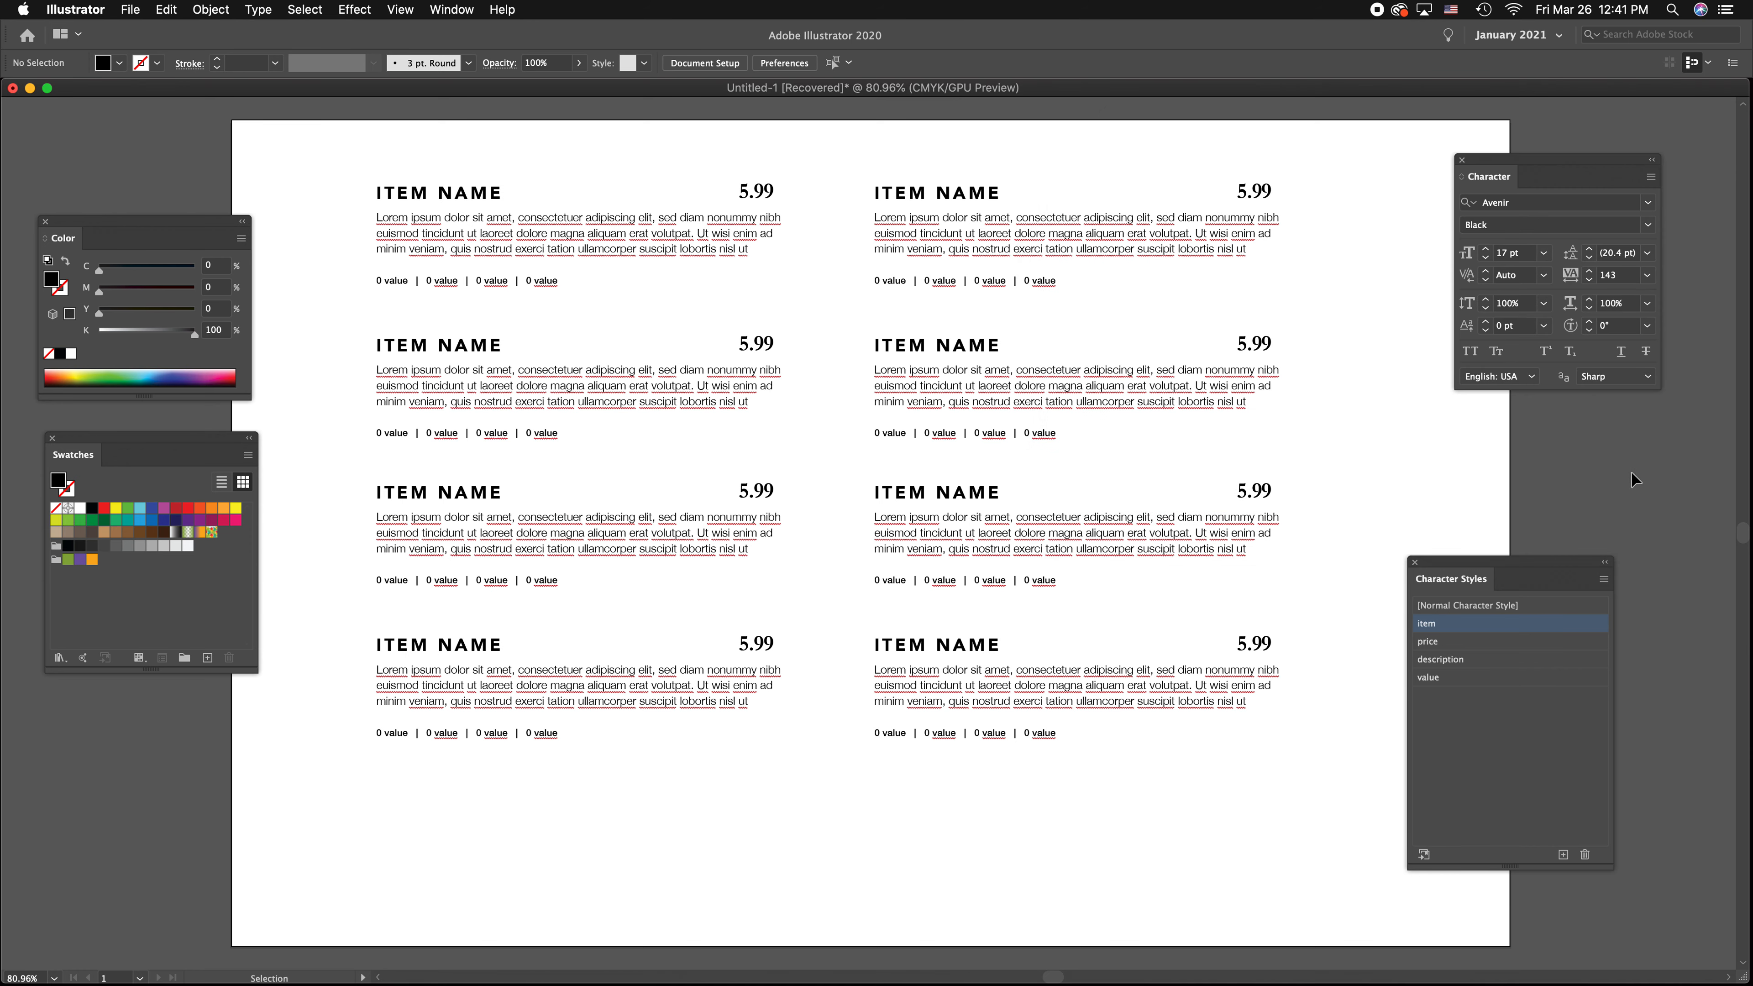
# Redefine the description character style with the Regular font style and a size of 10 pt
pyautogui.doubleClick(1488, 660)
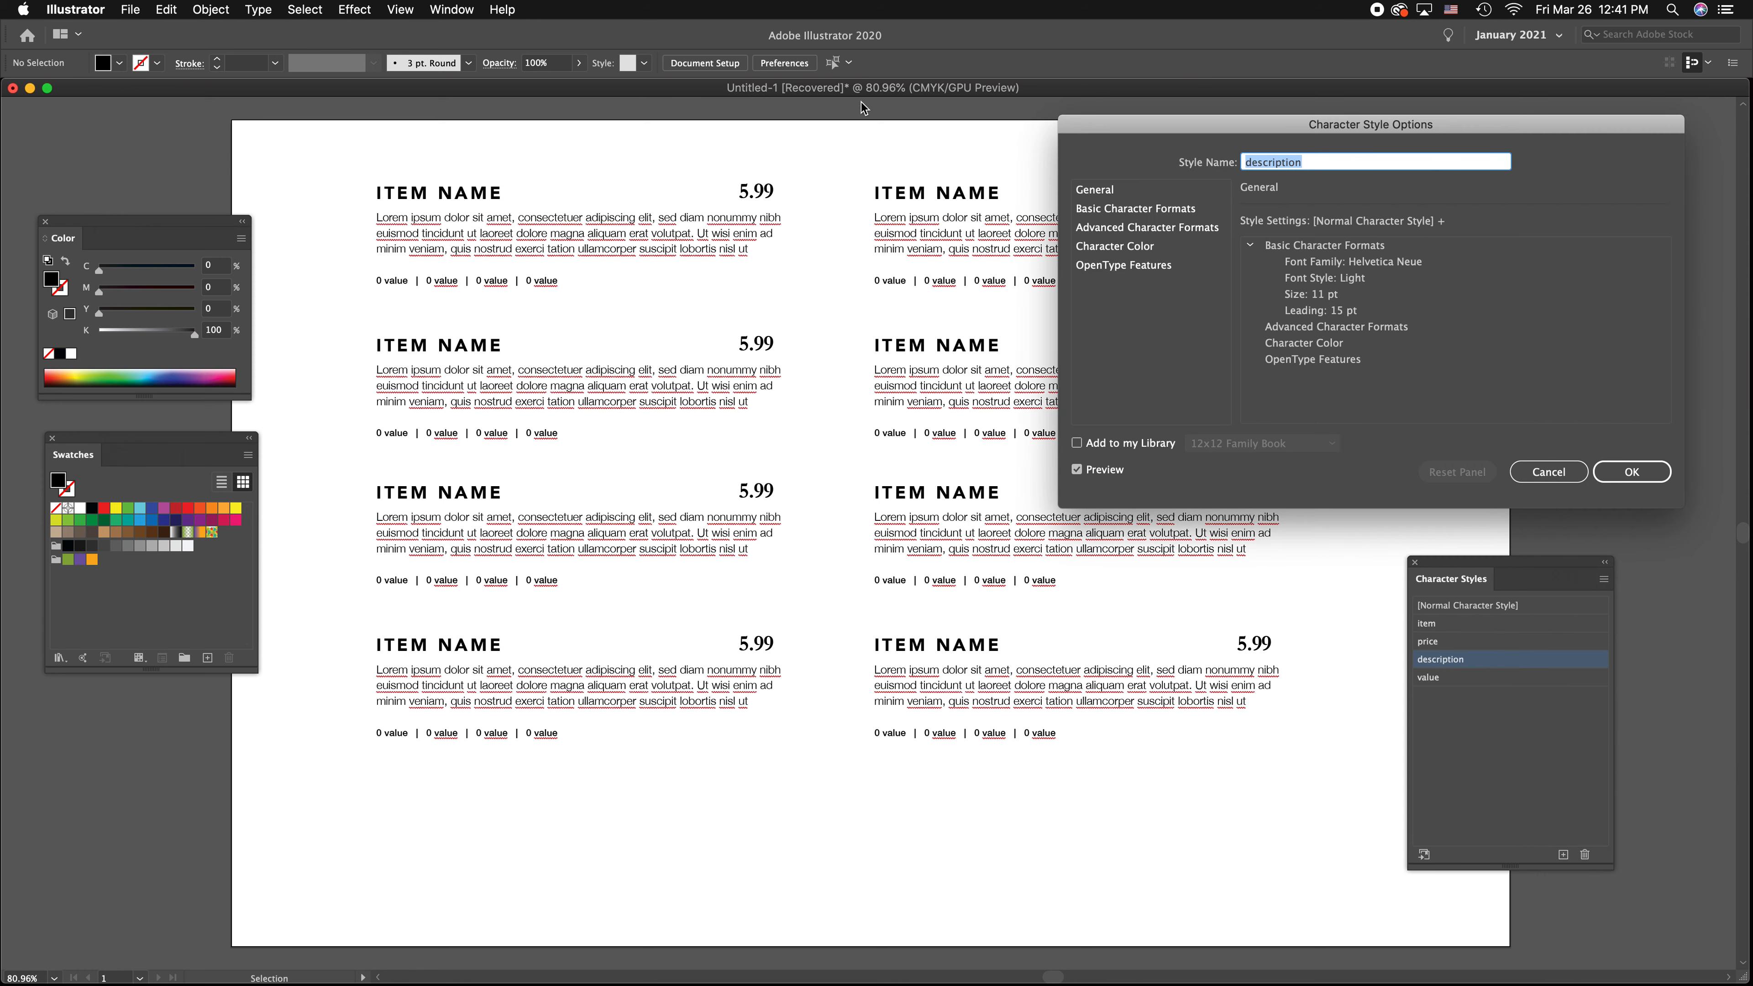
pyautogui.click(1136, 210)
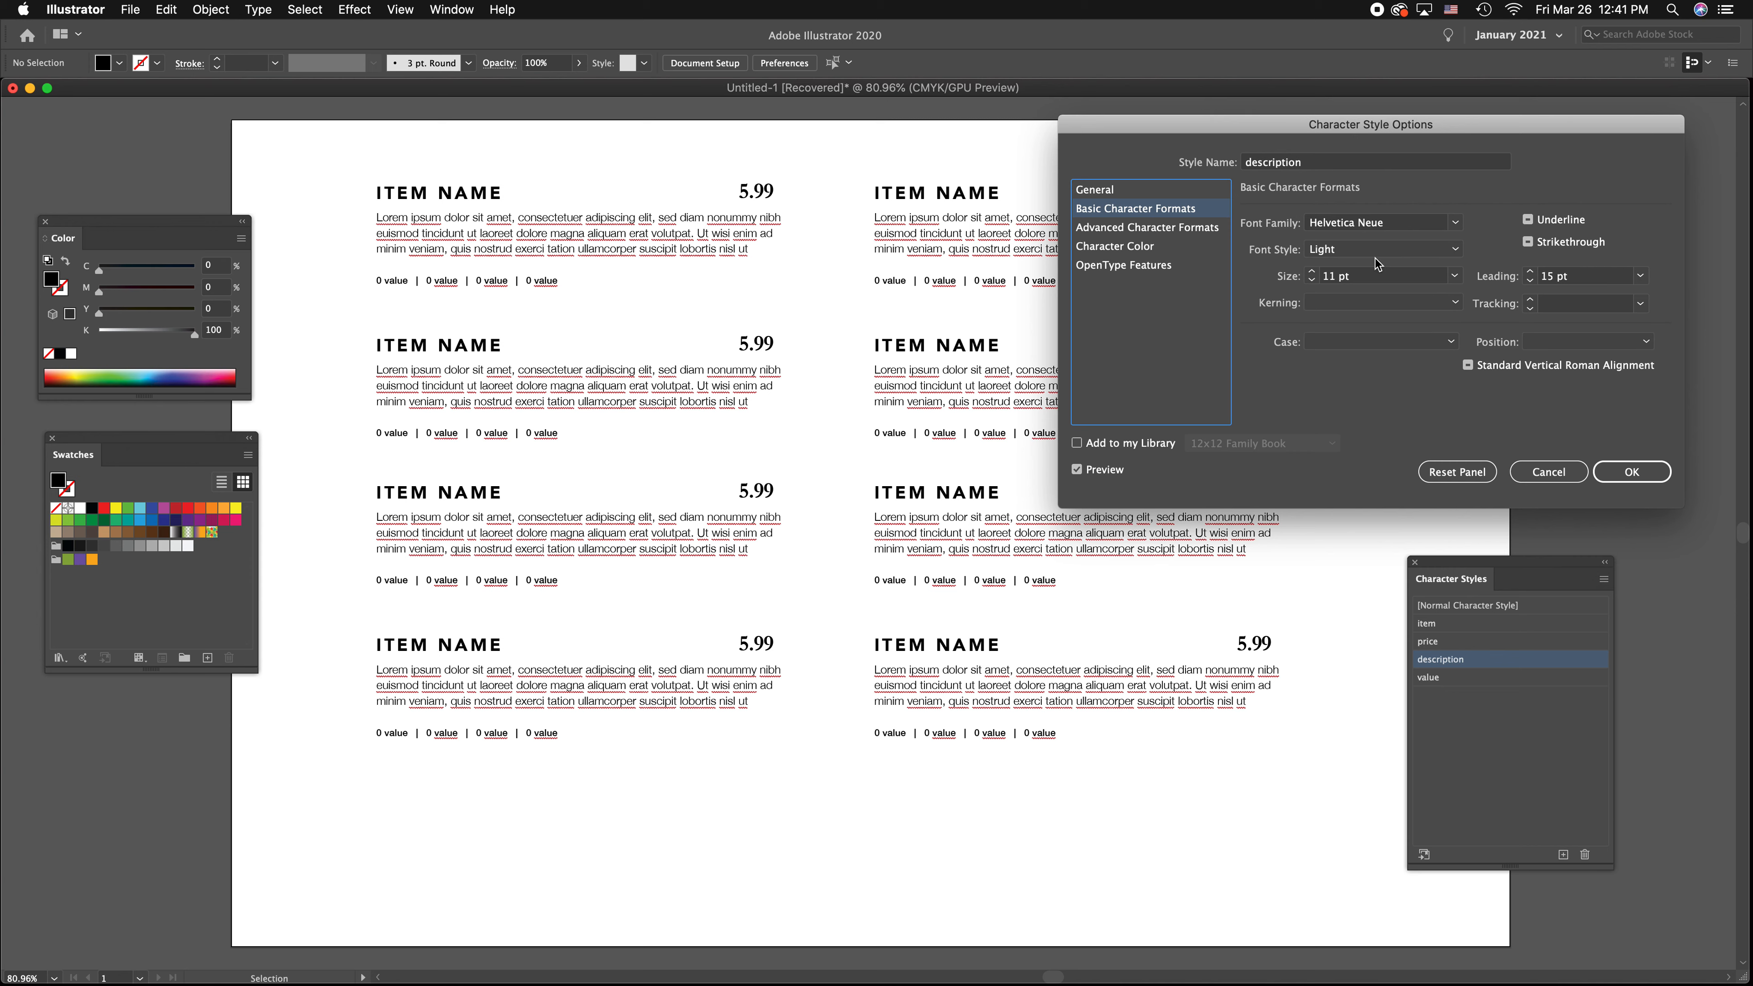
pyautogui.click(1444, 255)
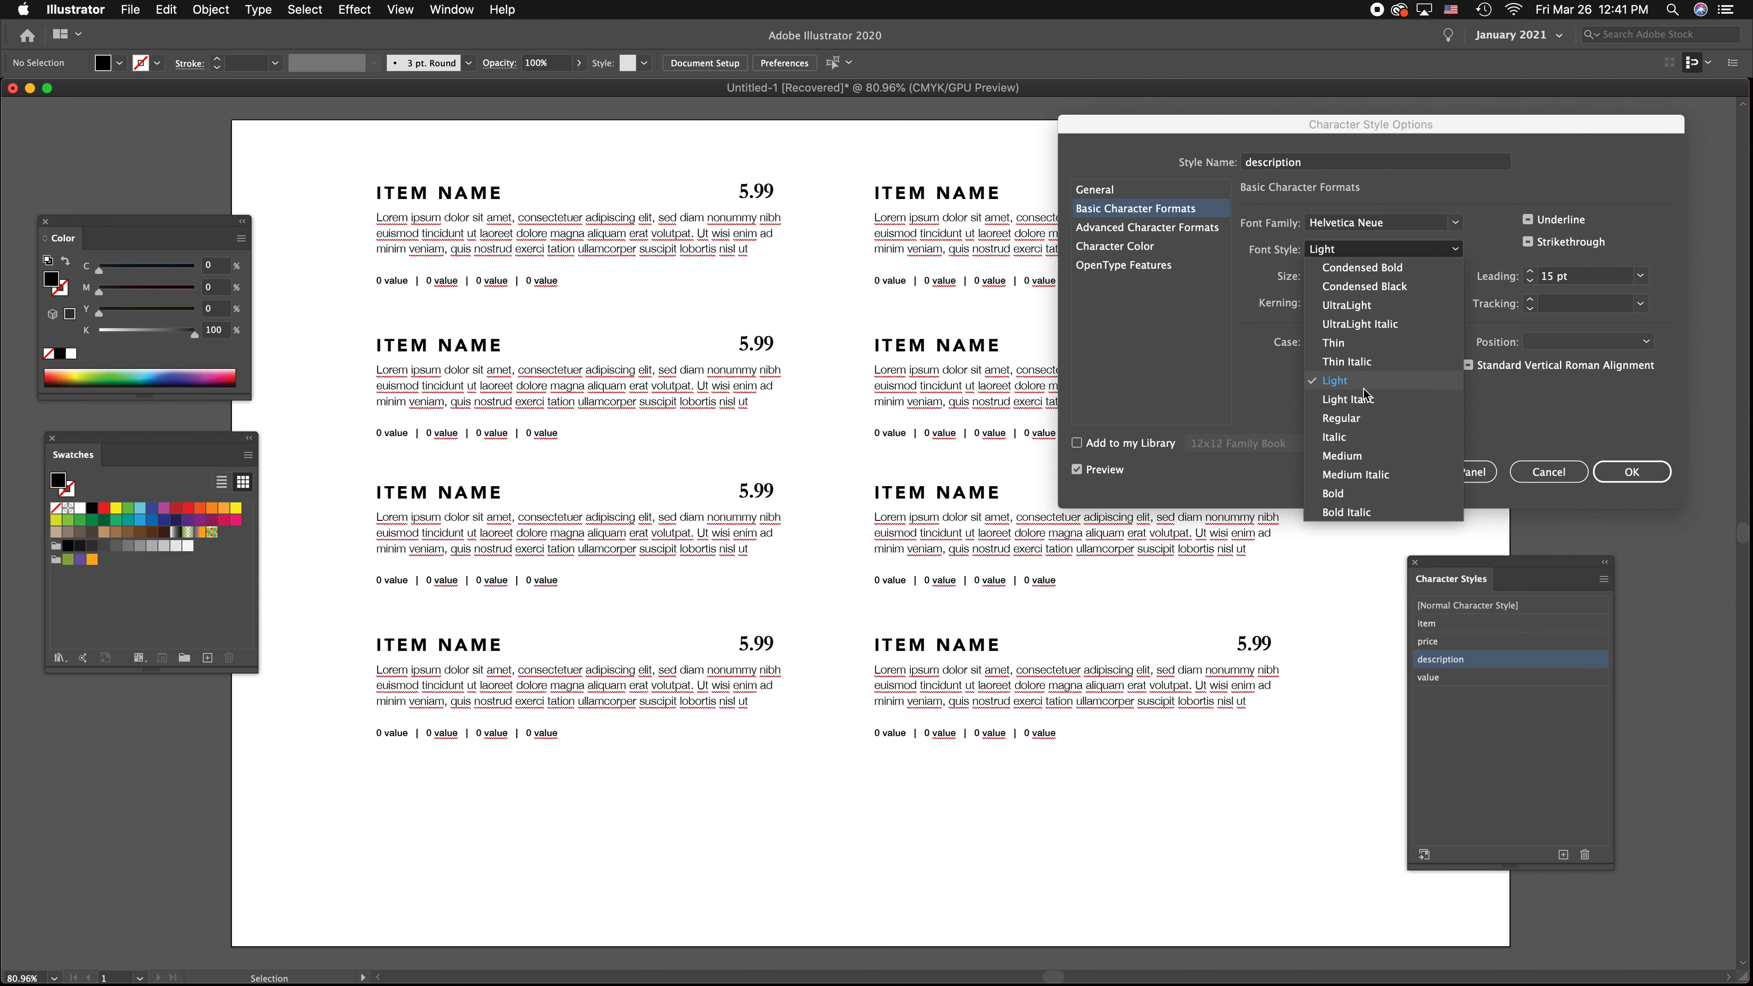
pyautogui.click(1368, 419)
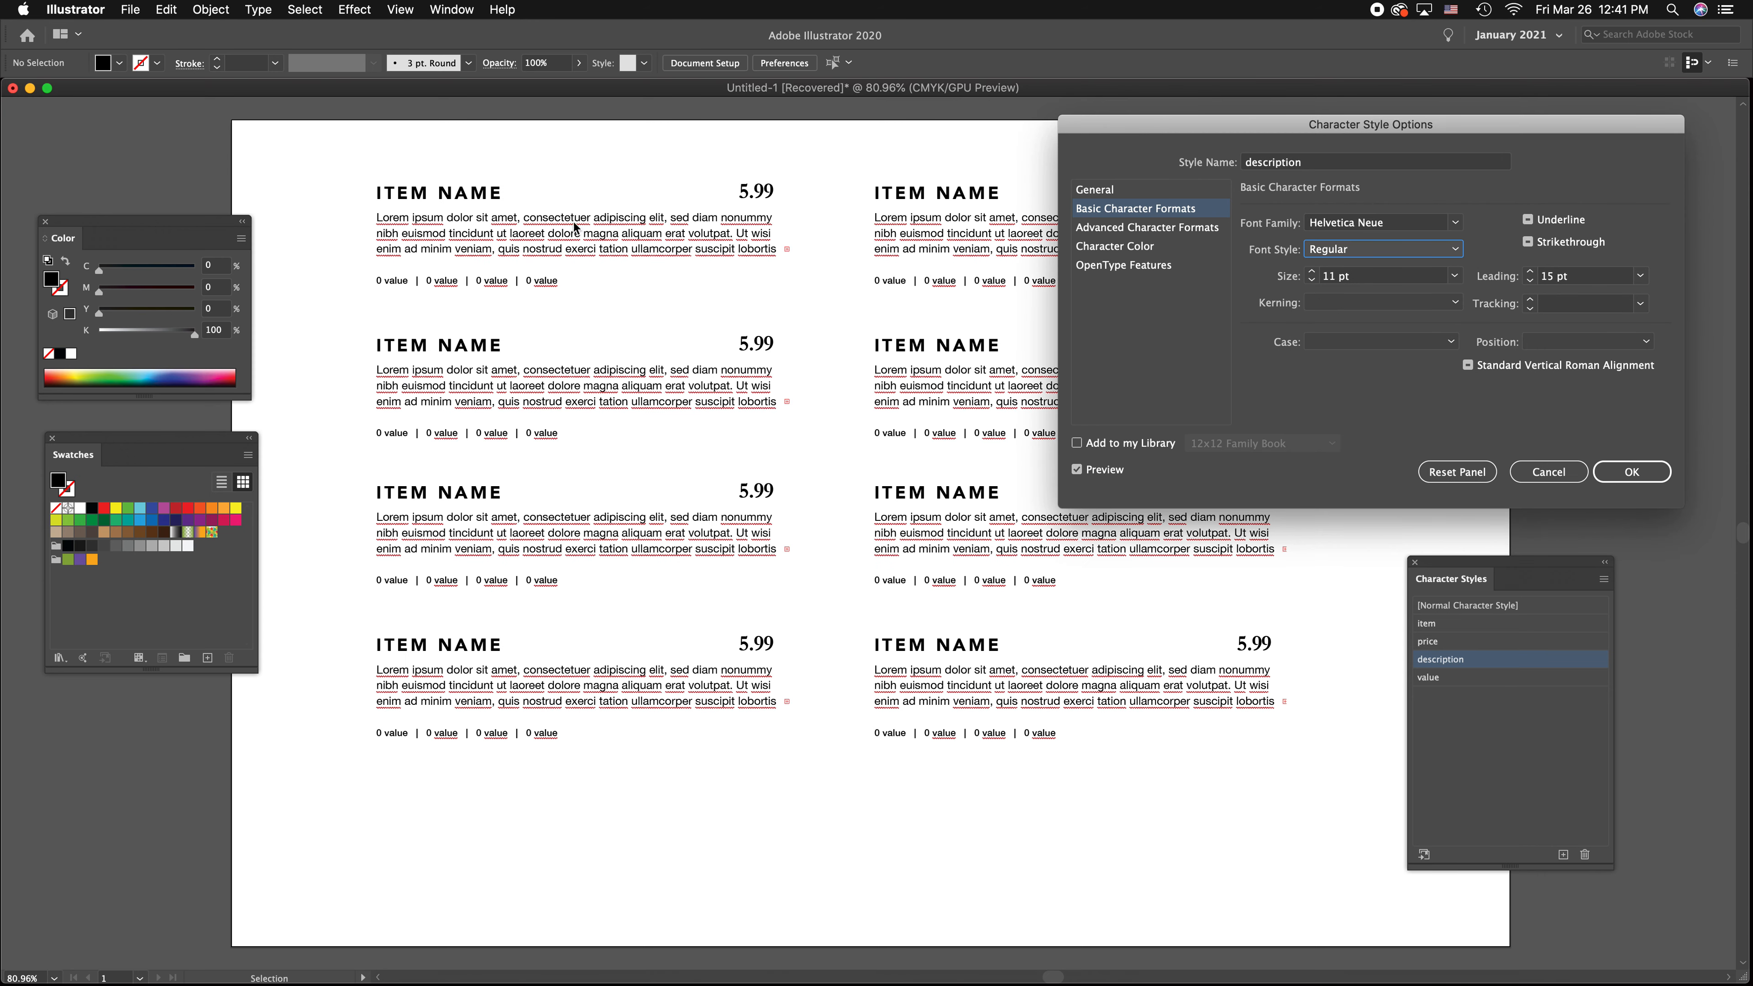
pyautogui.click(1311, 280)
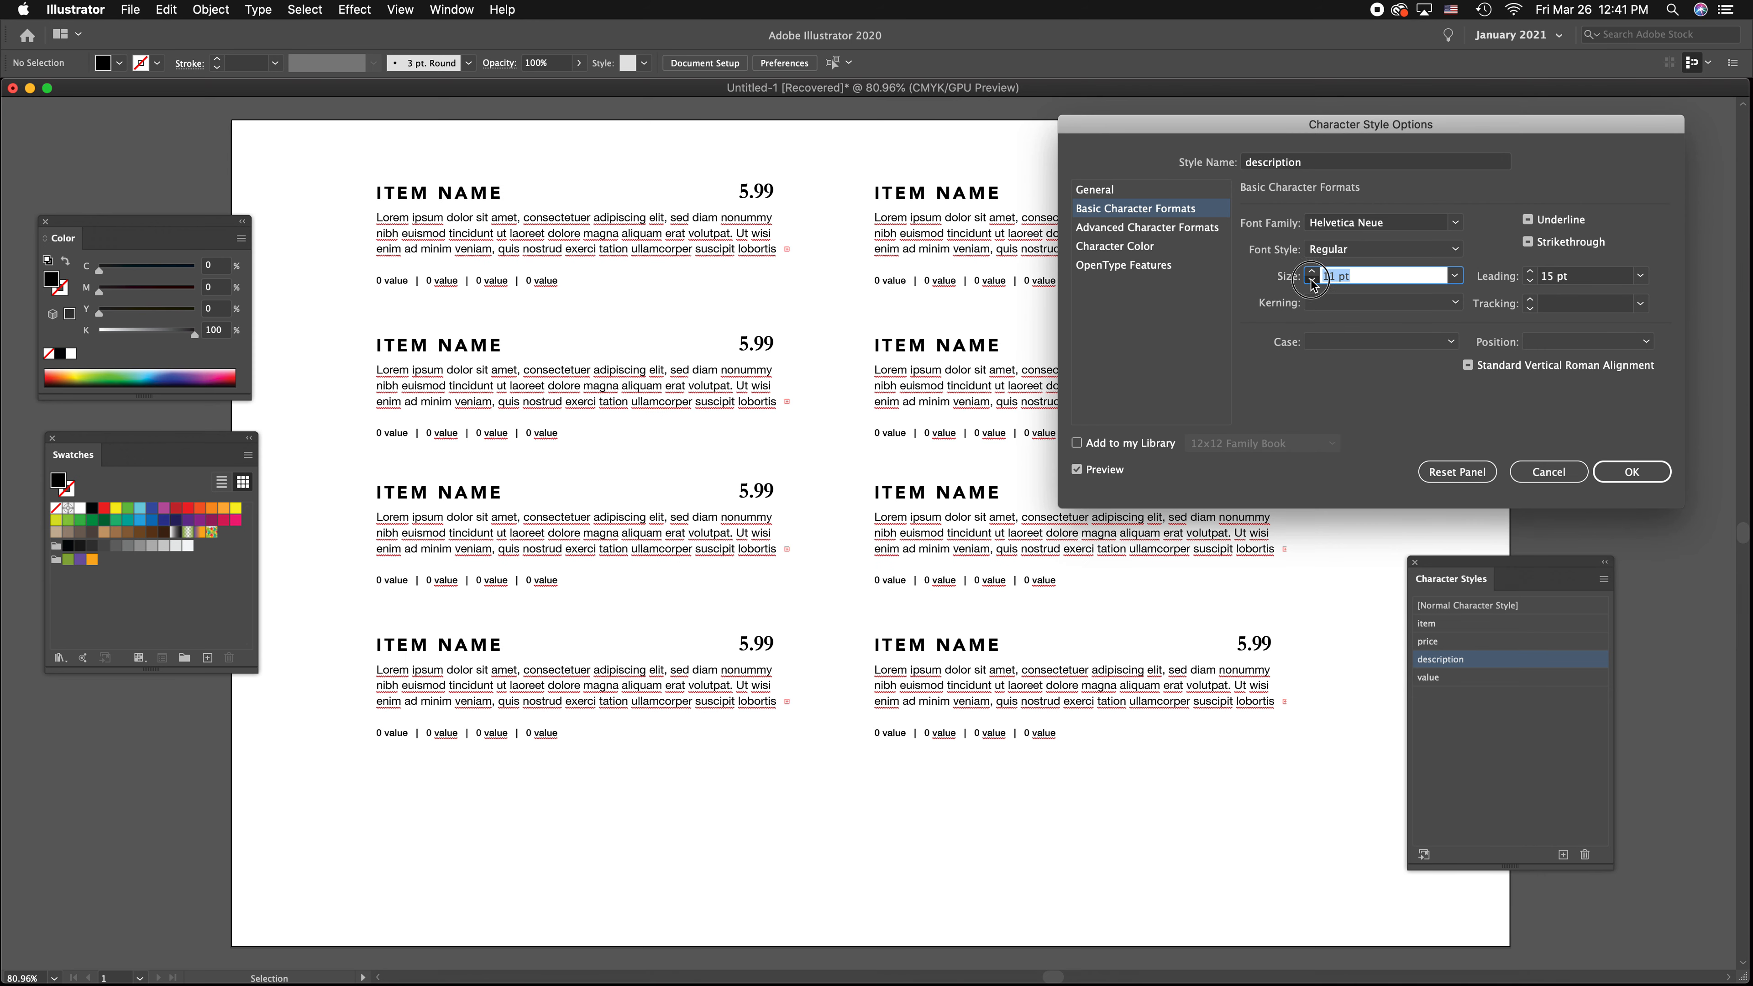
pyautogui.click(1631, 471)
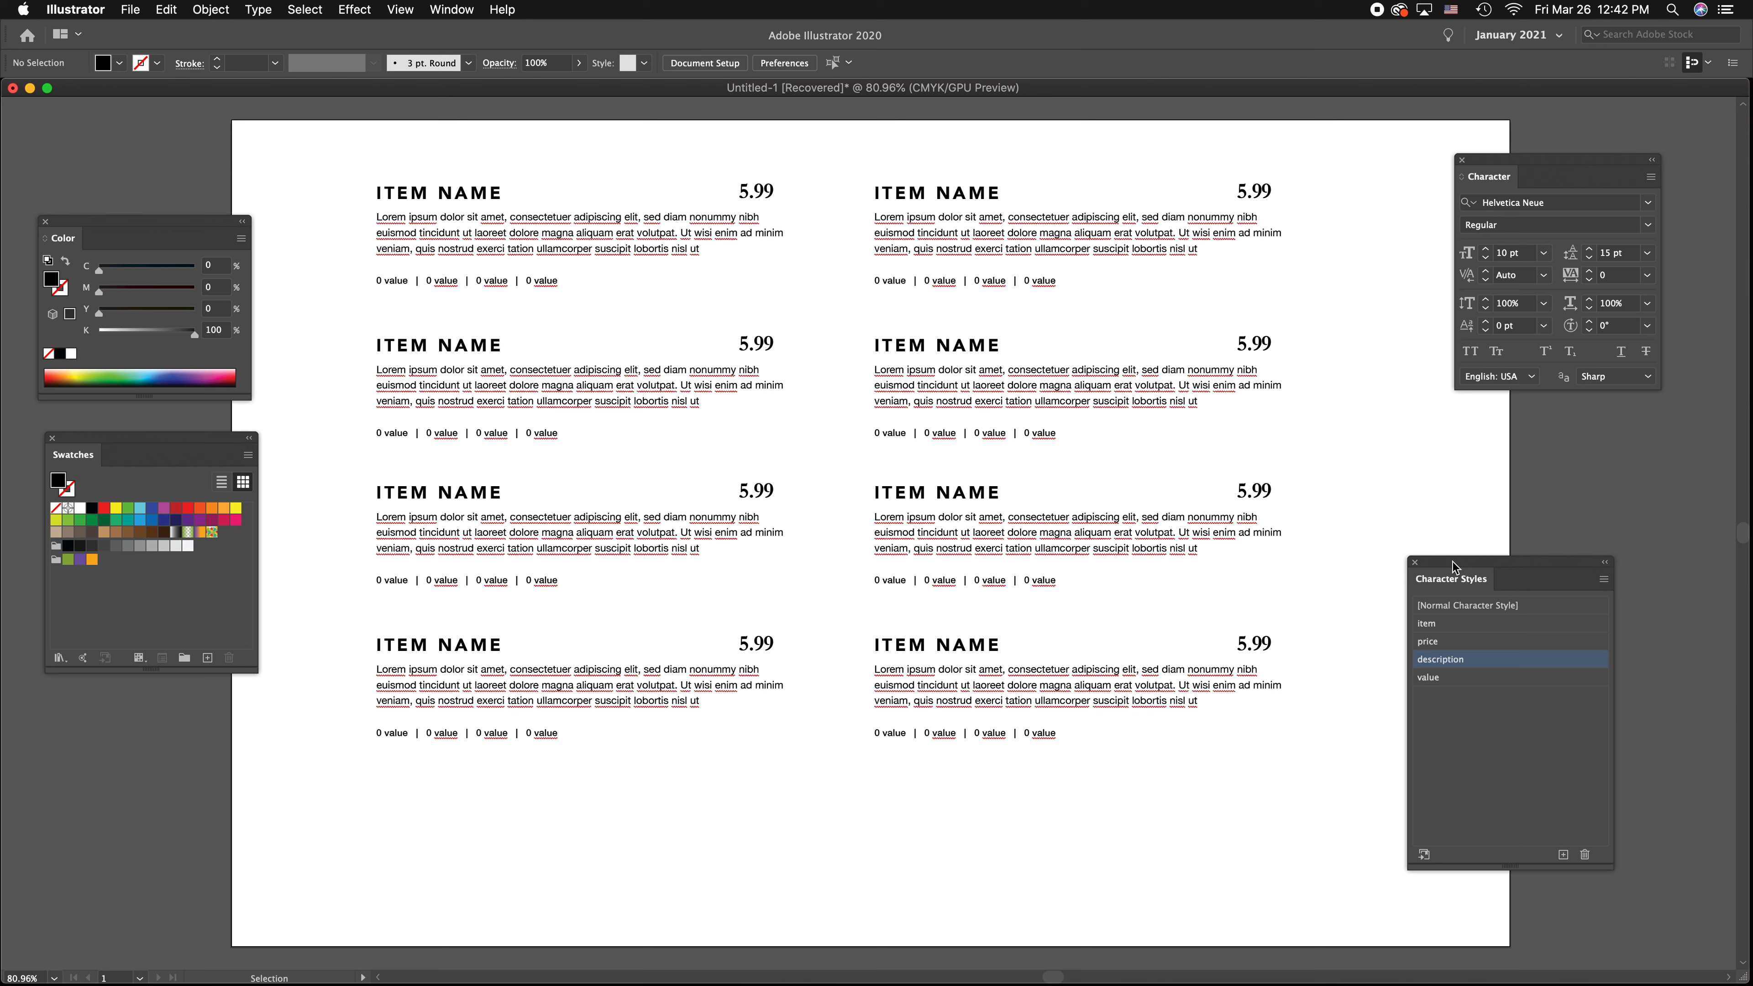
# Place the Character Styles panel beneath the Character panel and delete every menu entry except the first one
pyautogui.moveTo(1455, 566); pyautogui.dragTo(1488, 419)
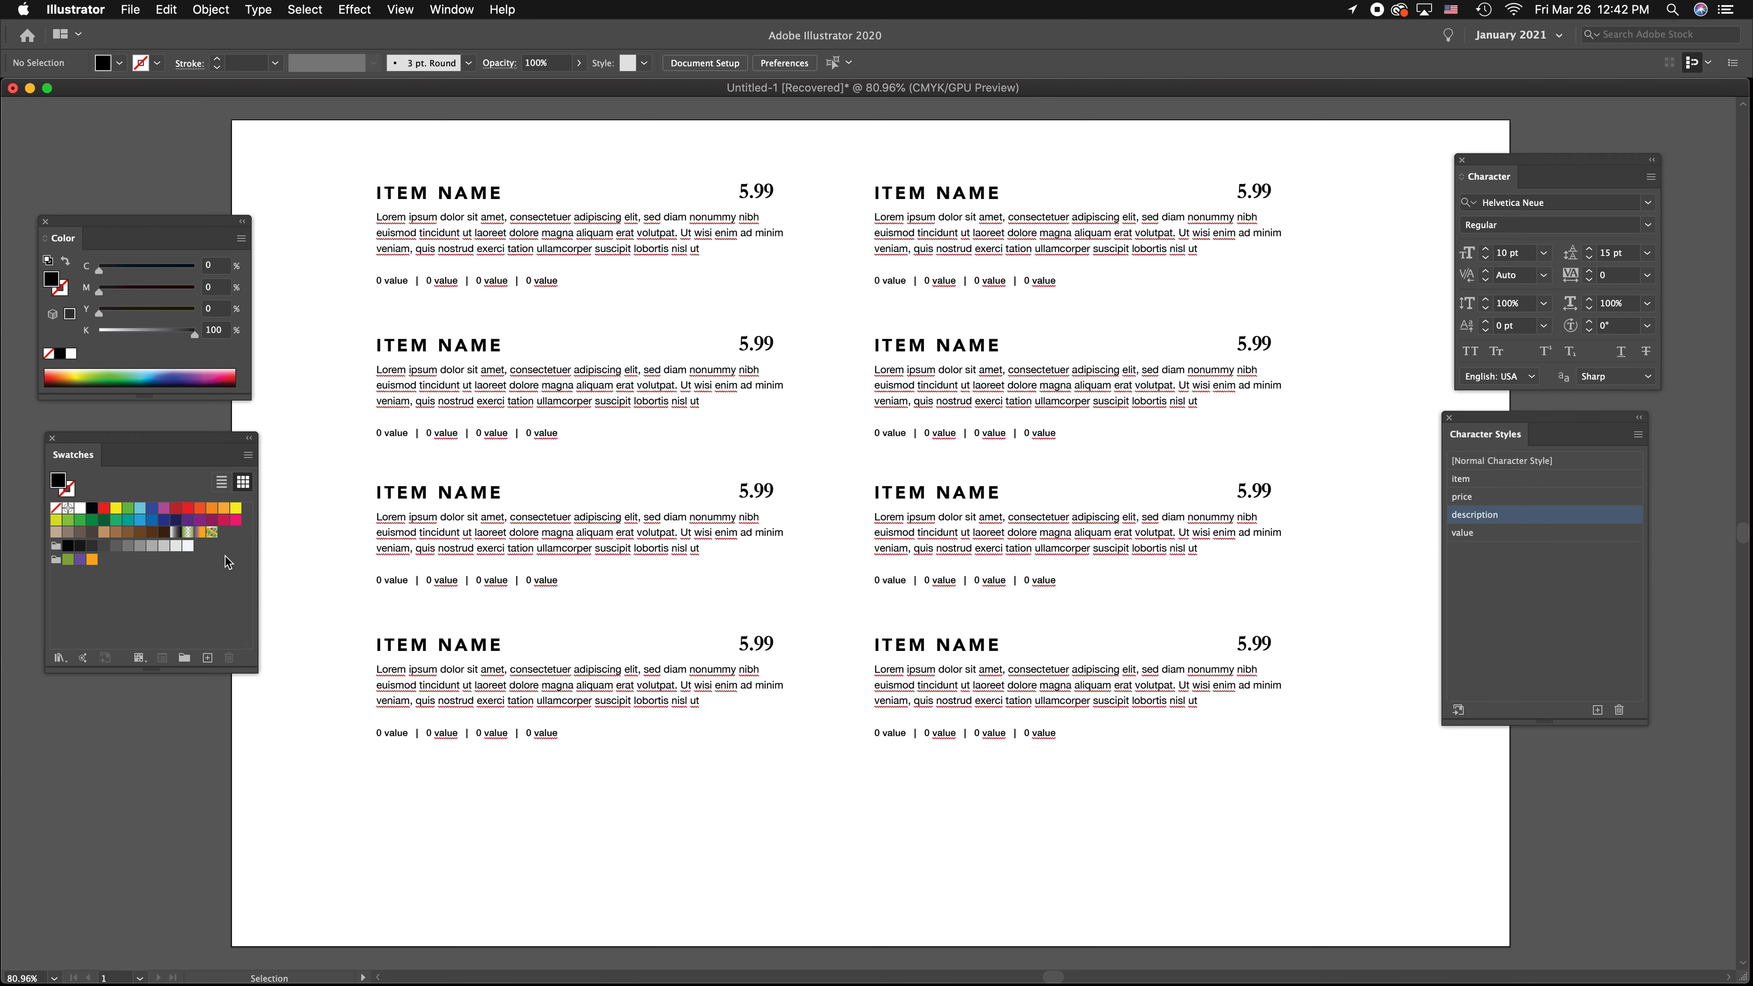
pyautogui.scroll(1, 864, 790)
pyautogui.moveTo(1276, 832); pyautogui.dragTo(348, 288)
pyautogui.press('Delete')
pyautogui.moveTo(1343, 331); pyautogui.dragTo(824, 121)
pyautogui.press('Delete')
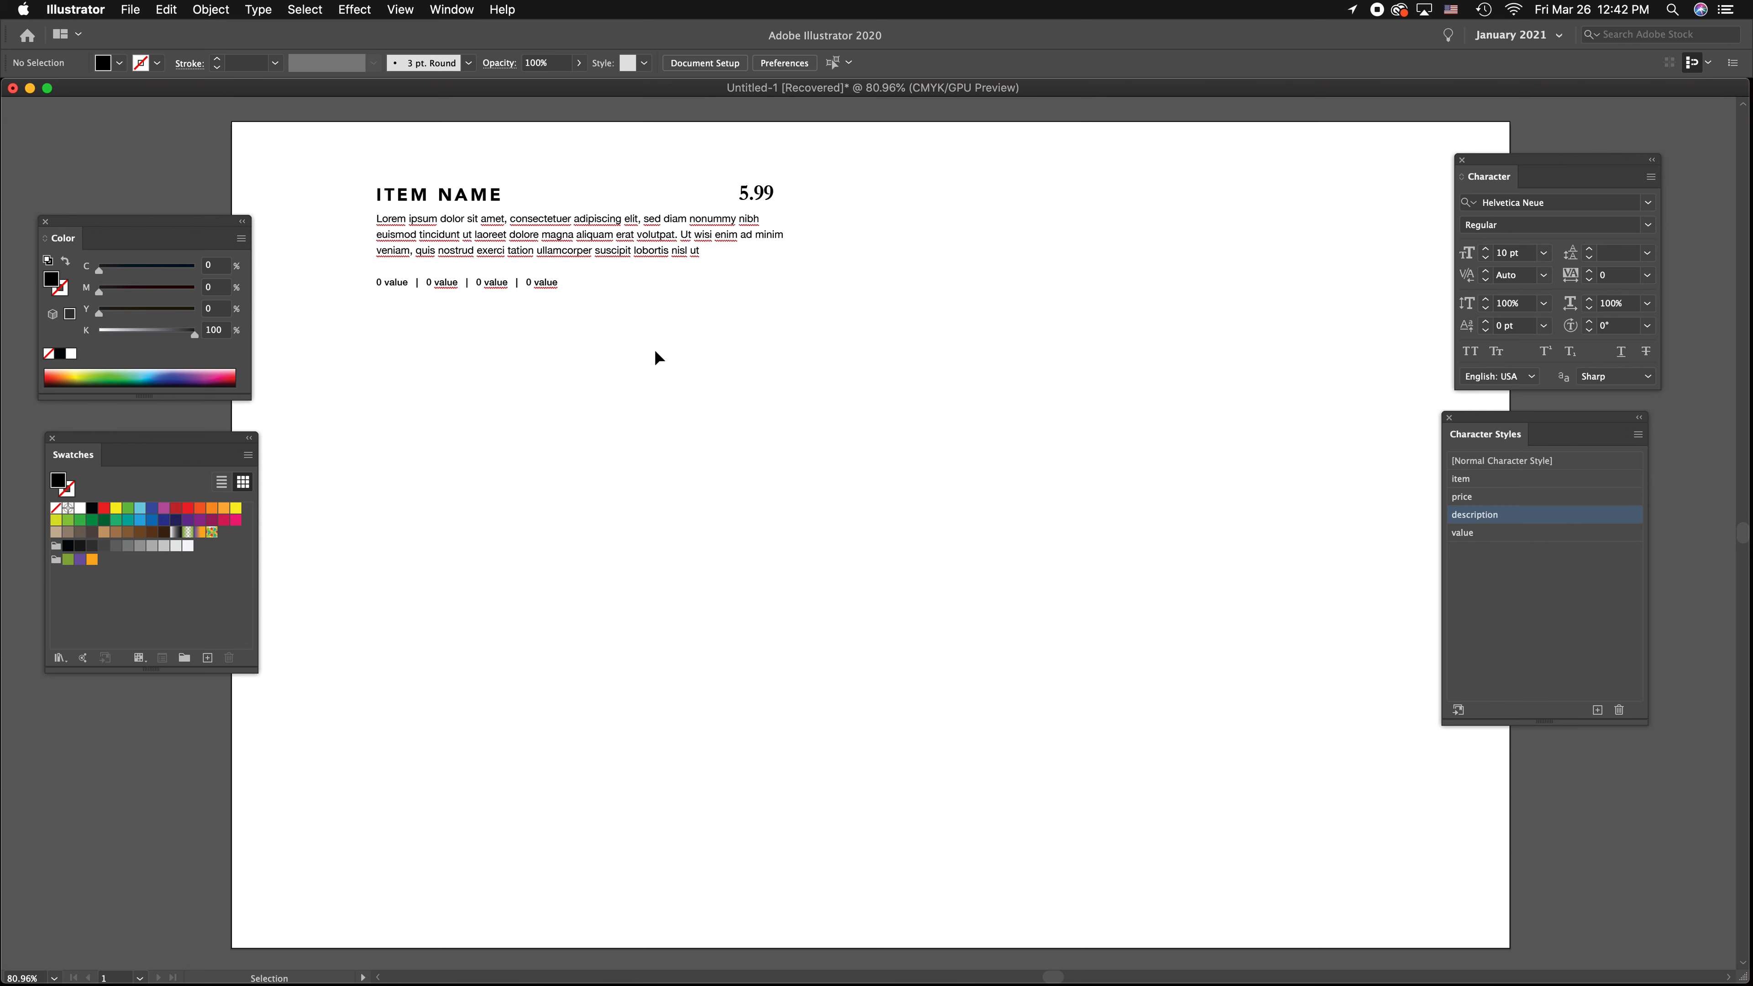
# Fill the ITEM NAME text with light green, C=52, M=0, Y=71.37, K=0
pyautogui.click(489, 205)
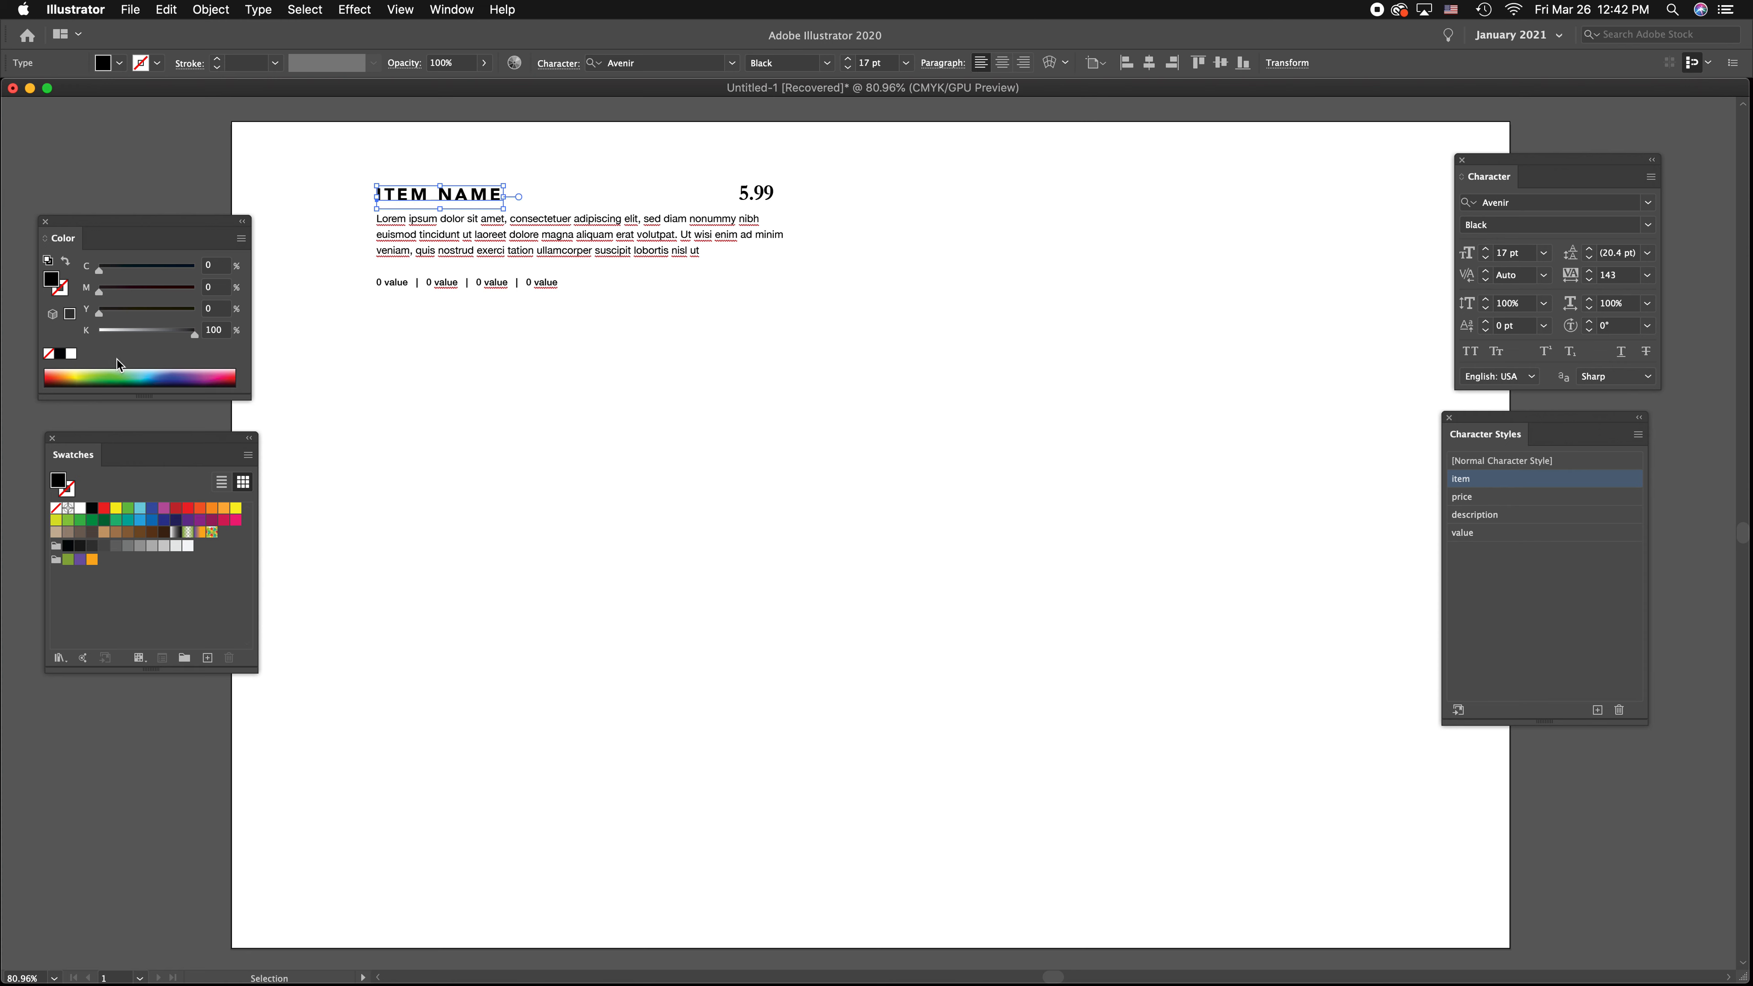
pyautogui.click(139, 373)
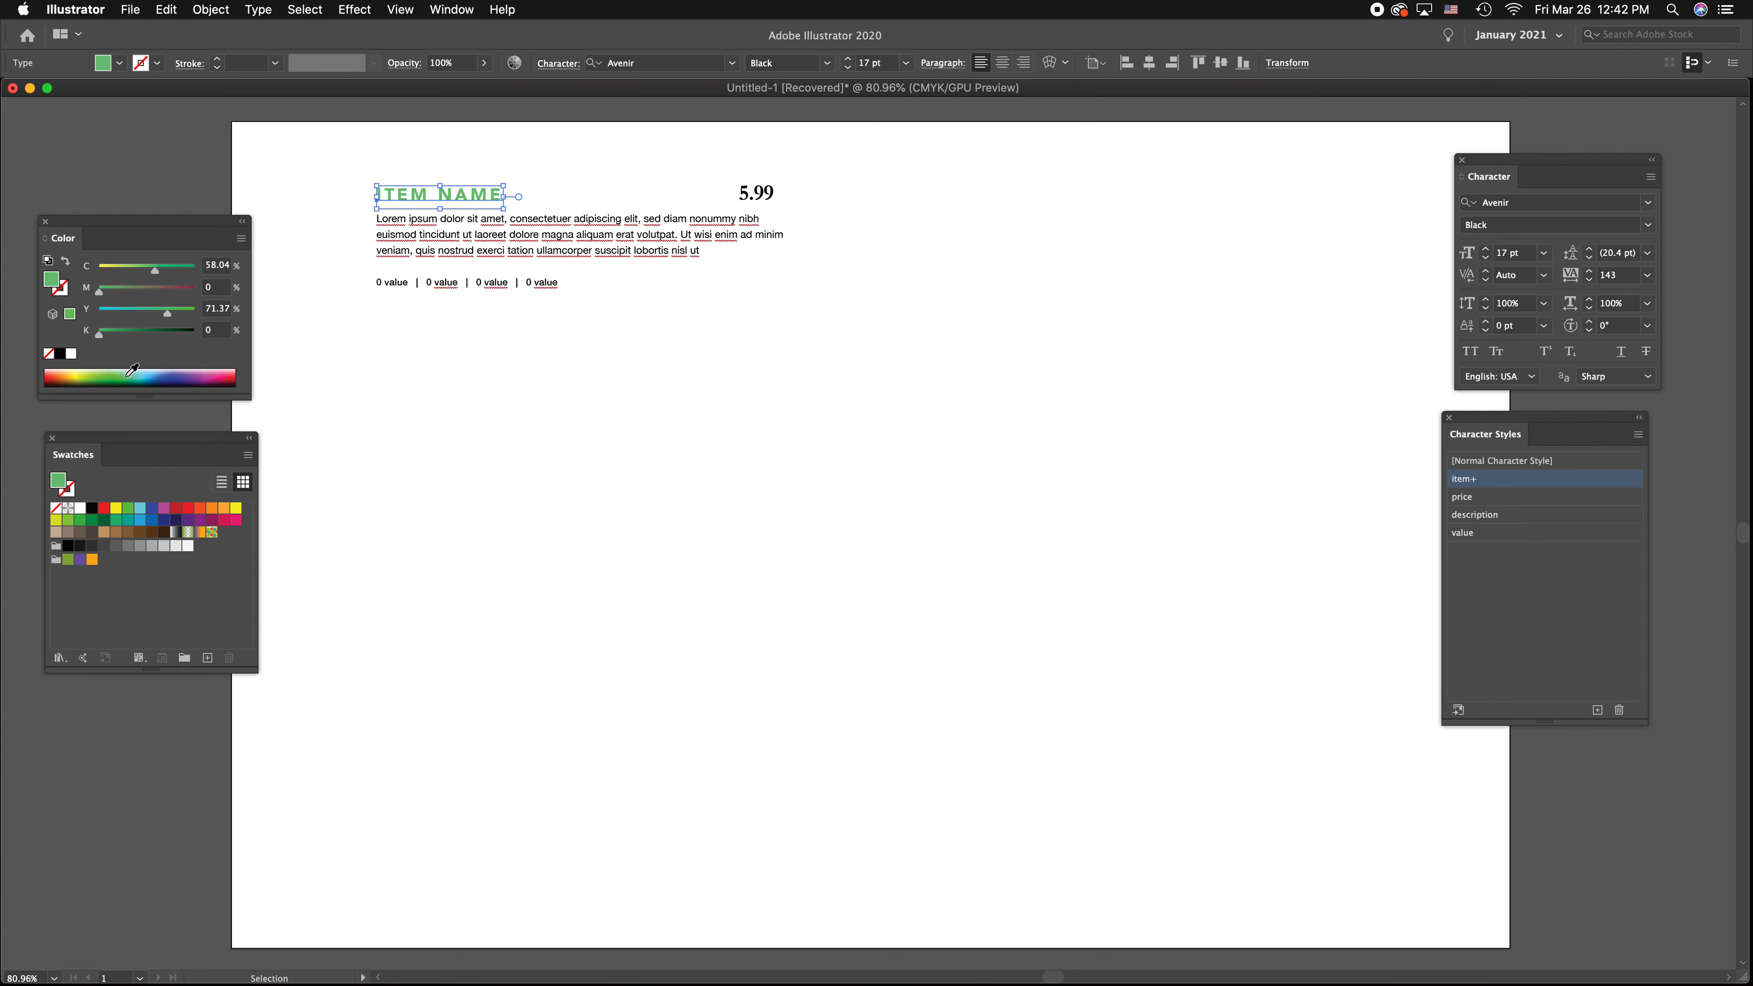
pyautogui.click(151, 270)
# Save the item name's green fill as a new CMYK swatch with the Spot Color type
pyautogui.click(208, 660)
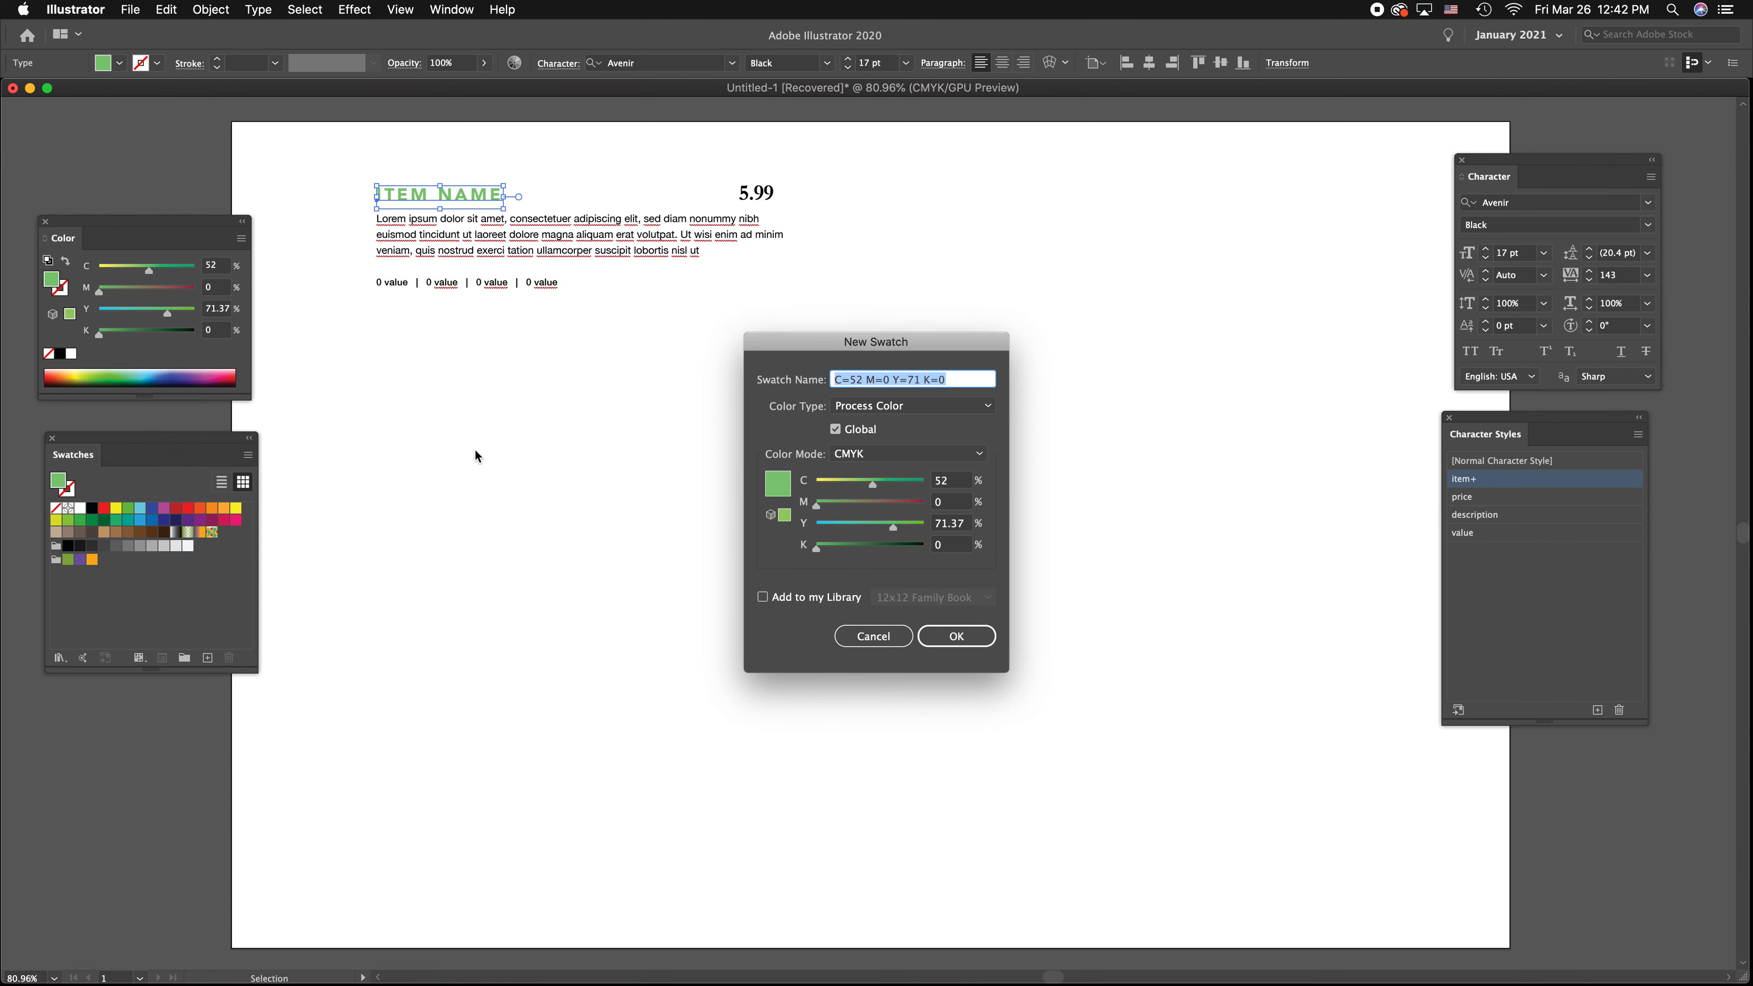
pyautogui.click(929, 412)
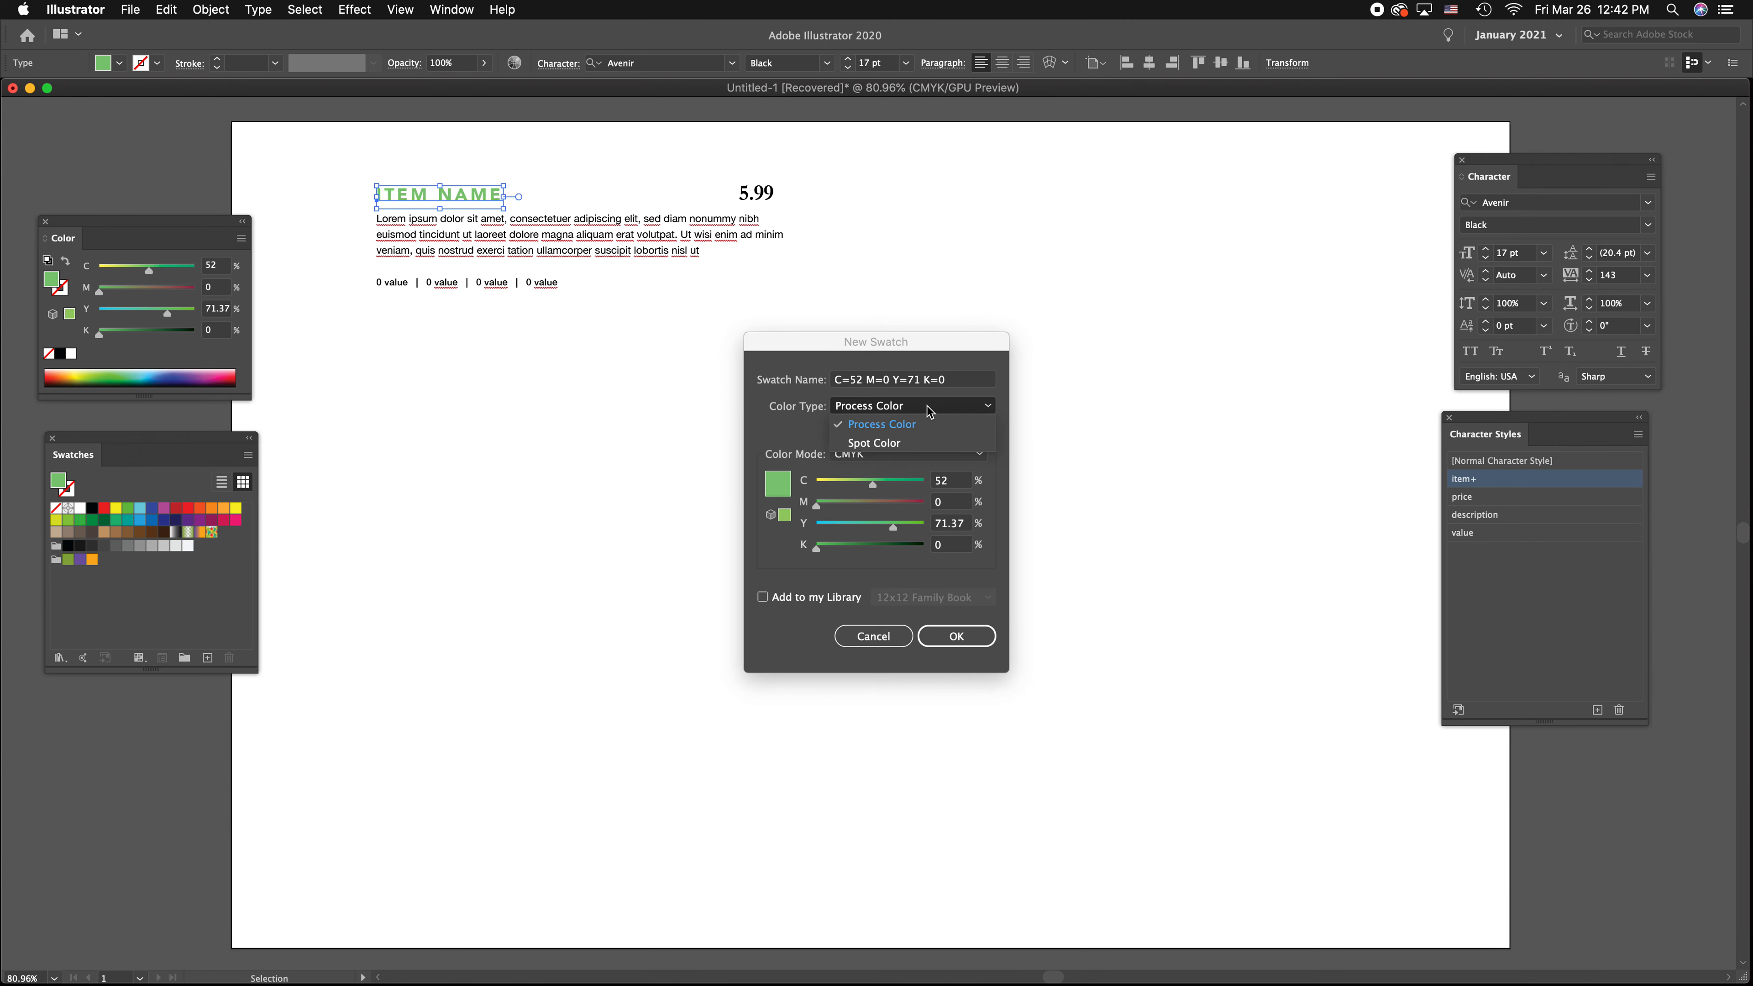
pyautogui.click(900, 445)
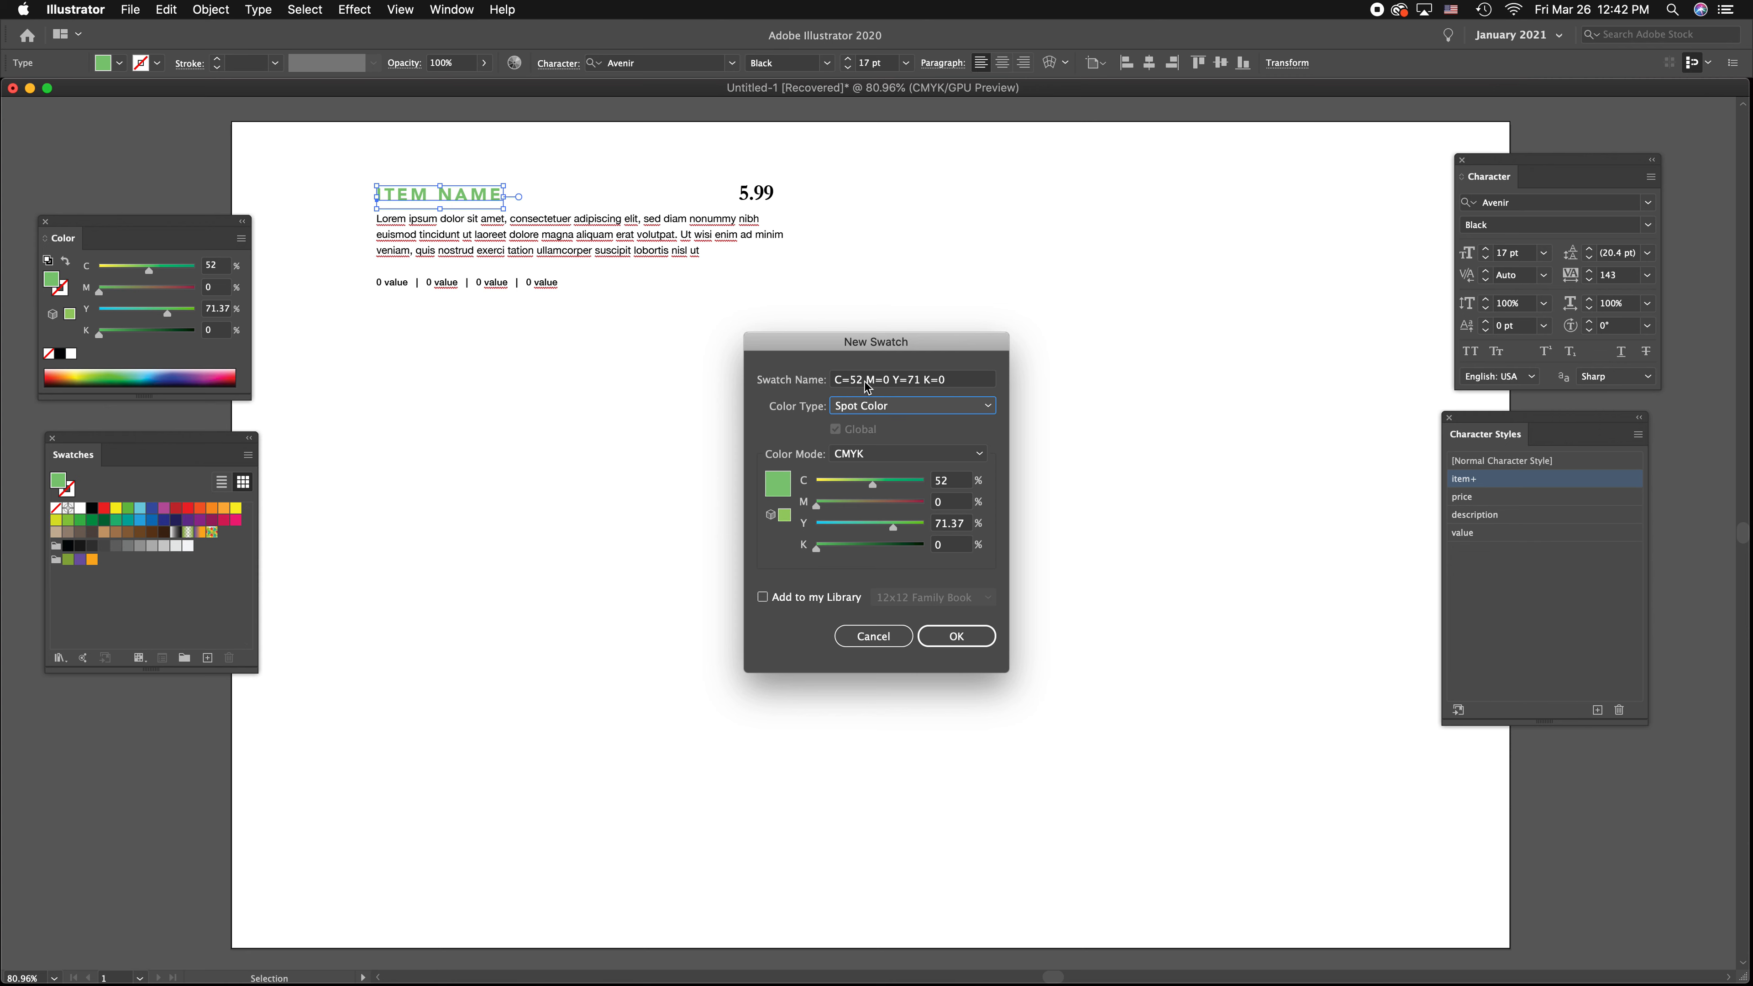
pyautogui.click(883, 379)
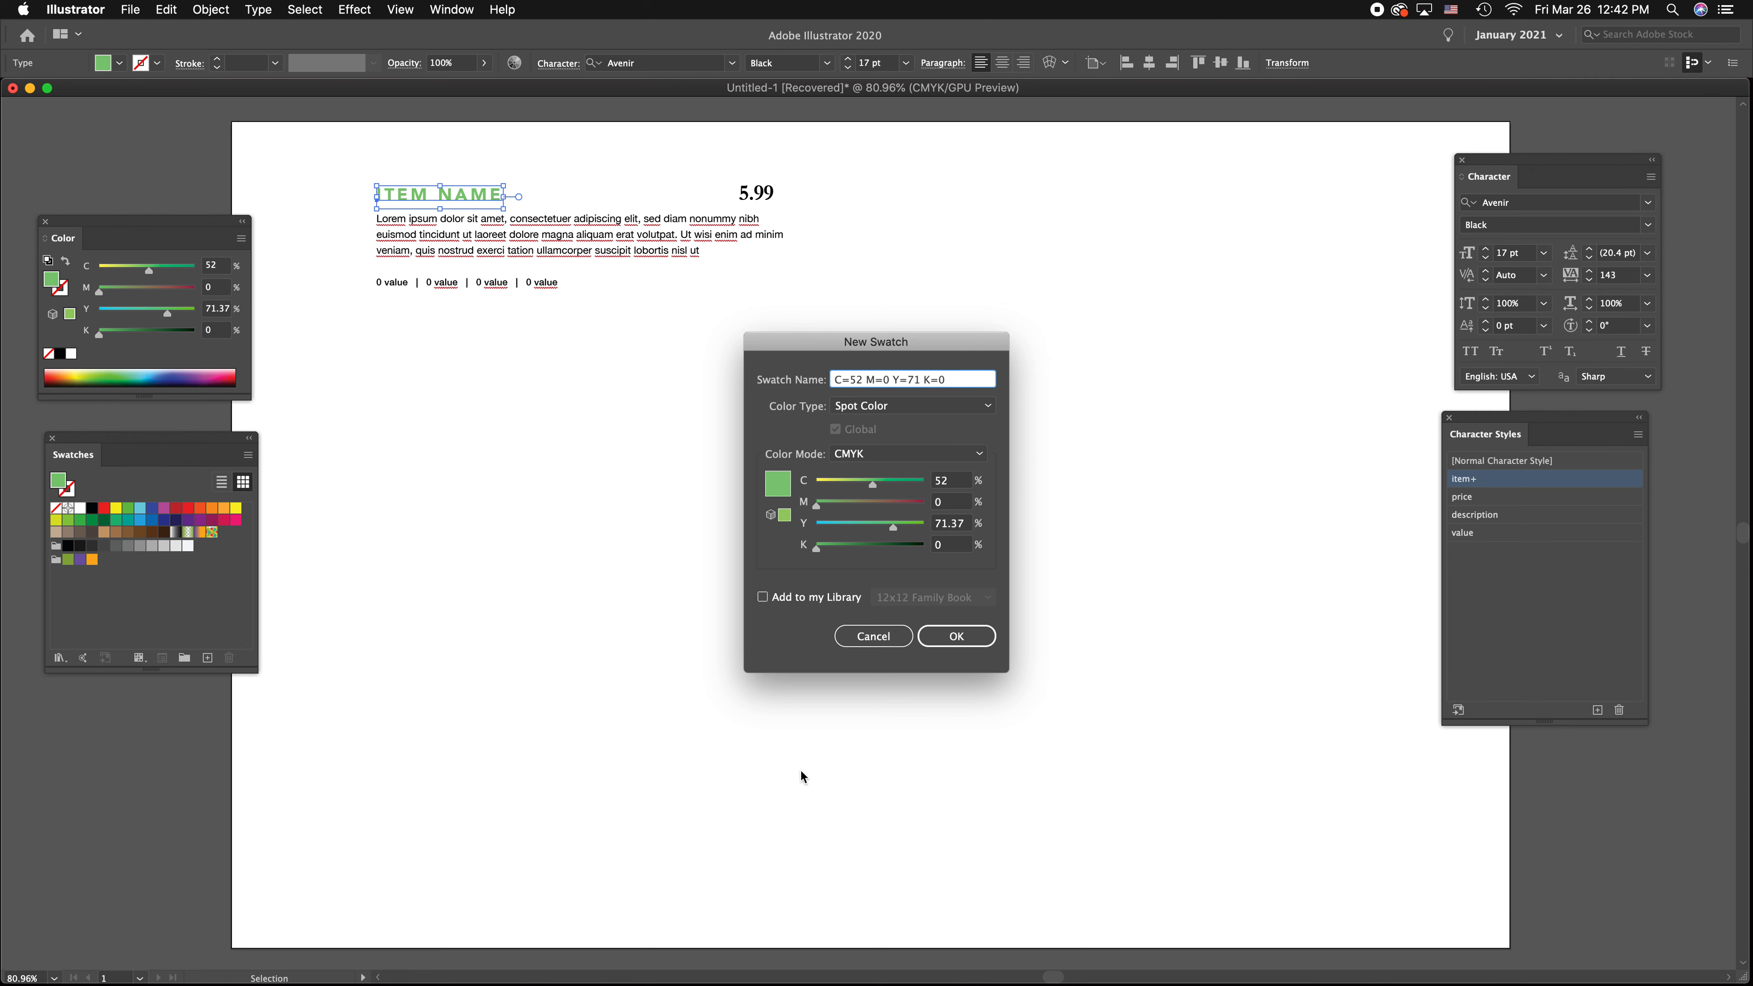
pyautogui.click(975, 640)
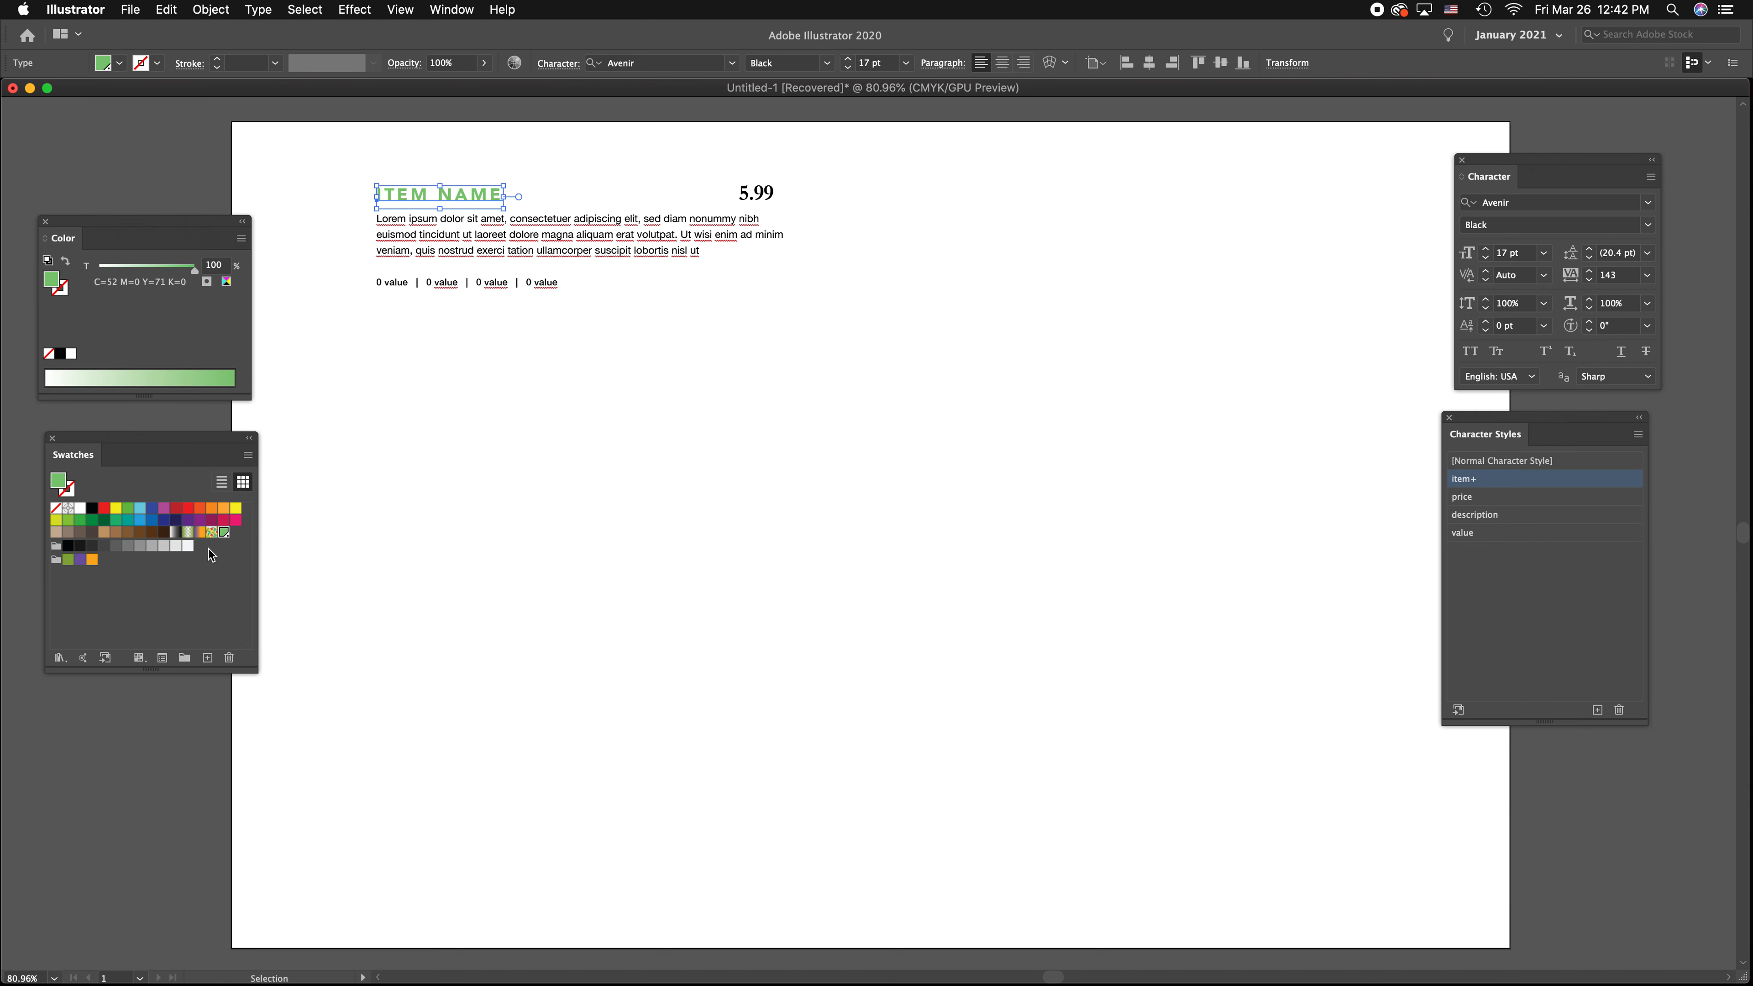
# Fill the 5.99 price text with a dark gold, C=35, M=34, Y=100, K=0
pyautogui.click(762, 196)
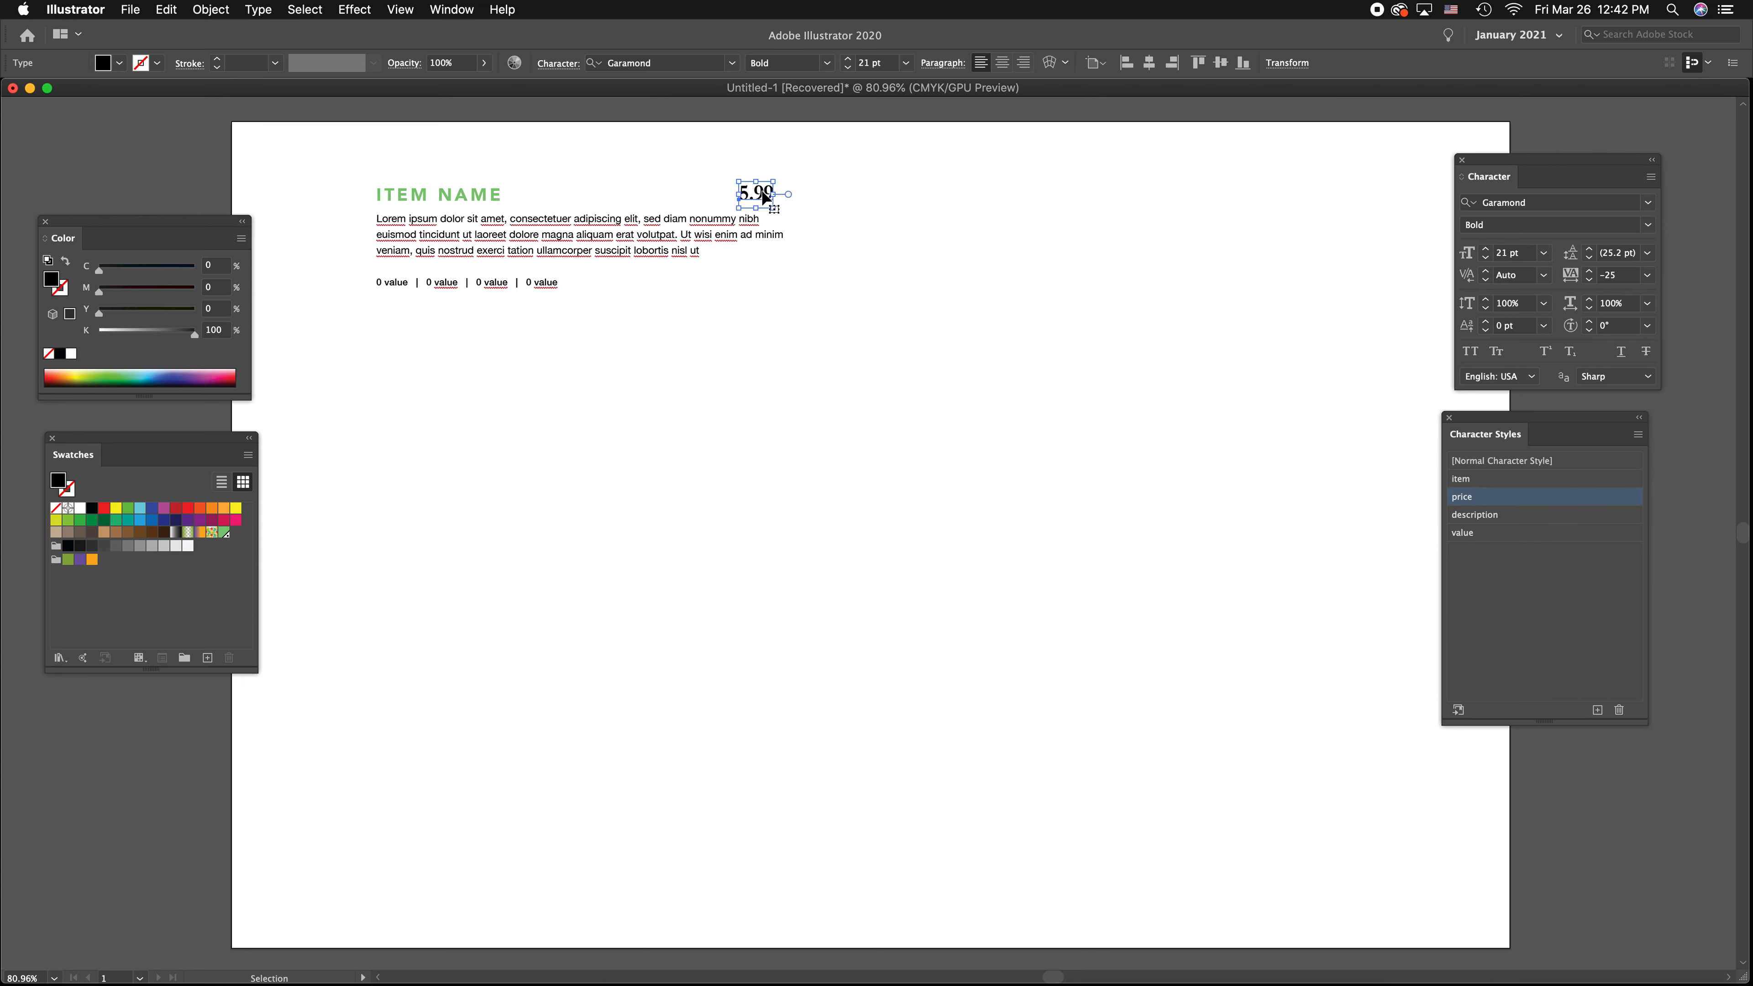
pyautogui.click(72, 376)
pyautogui.moveTo(122, 294); pyautogui.dragTo(133, 268)
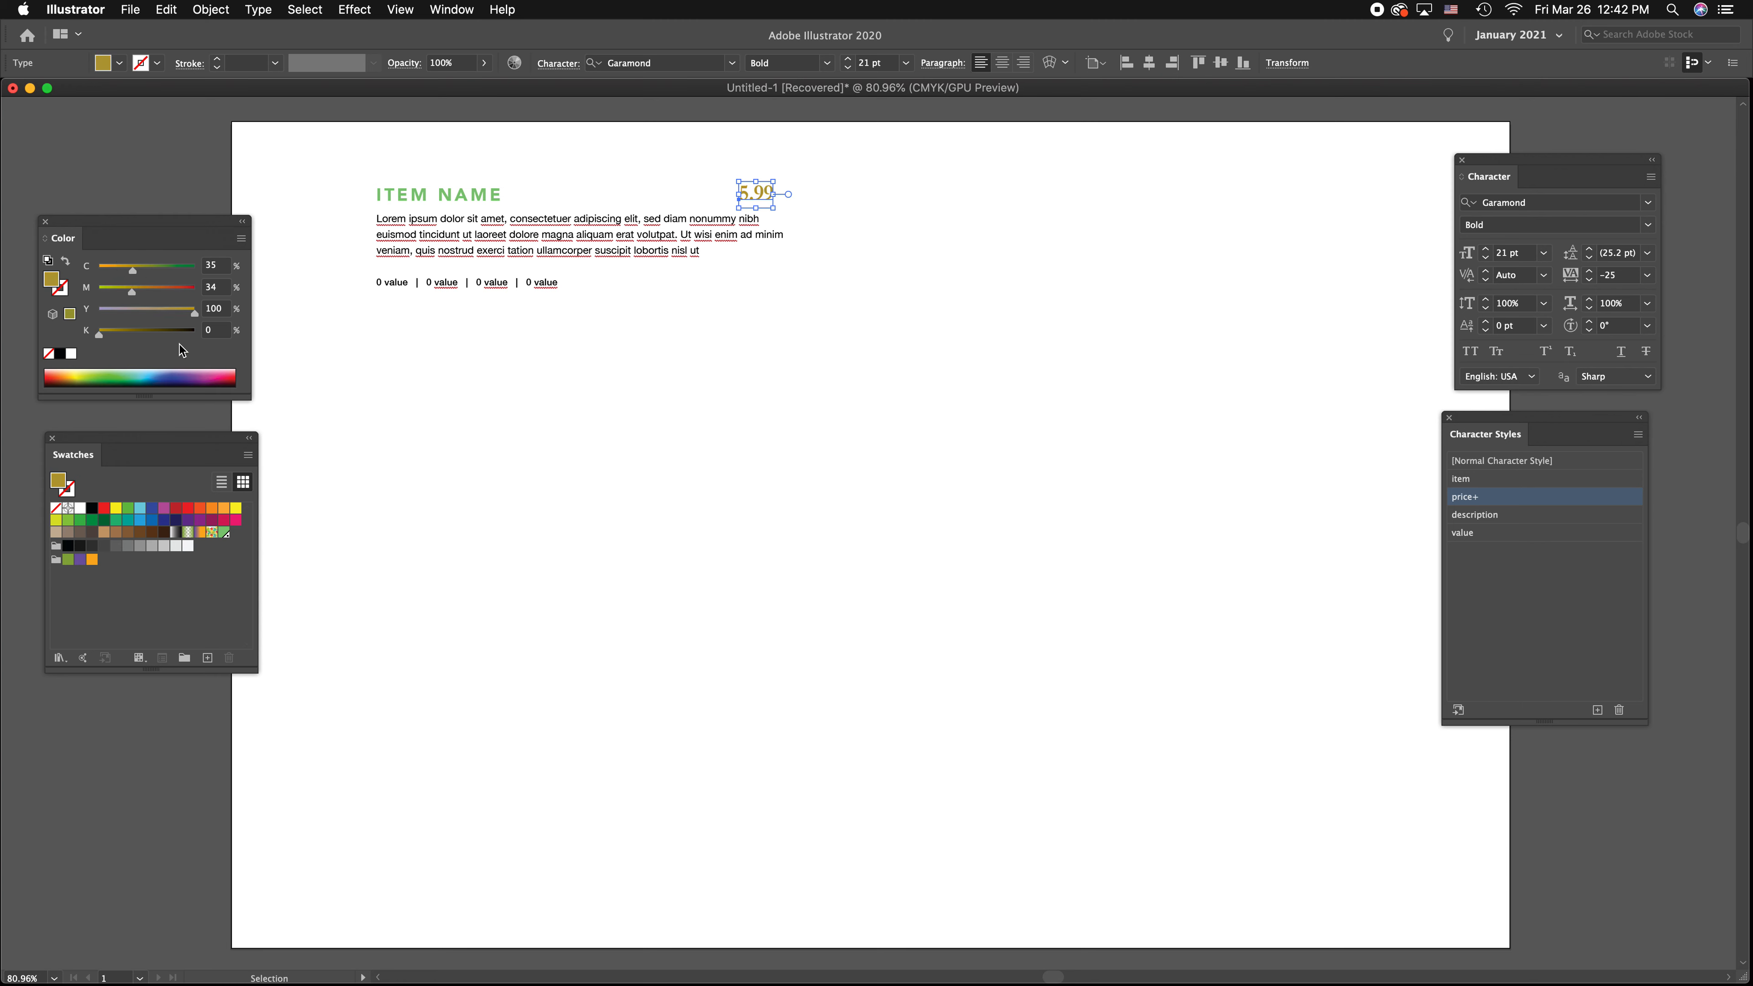
# Save the price's gold fill as a new CMYK swatch with the Spot Color type
pyautogui.click(207, 657)
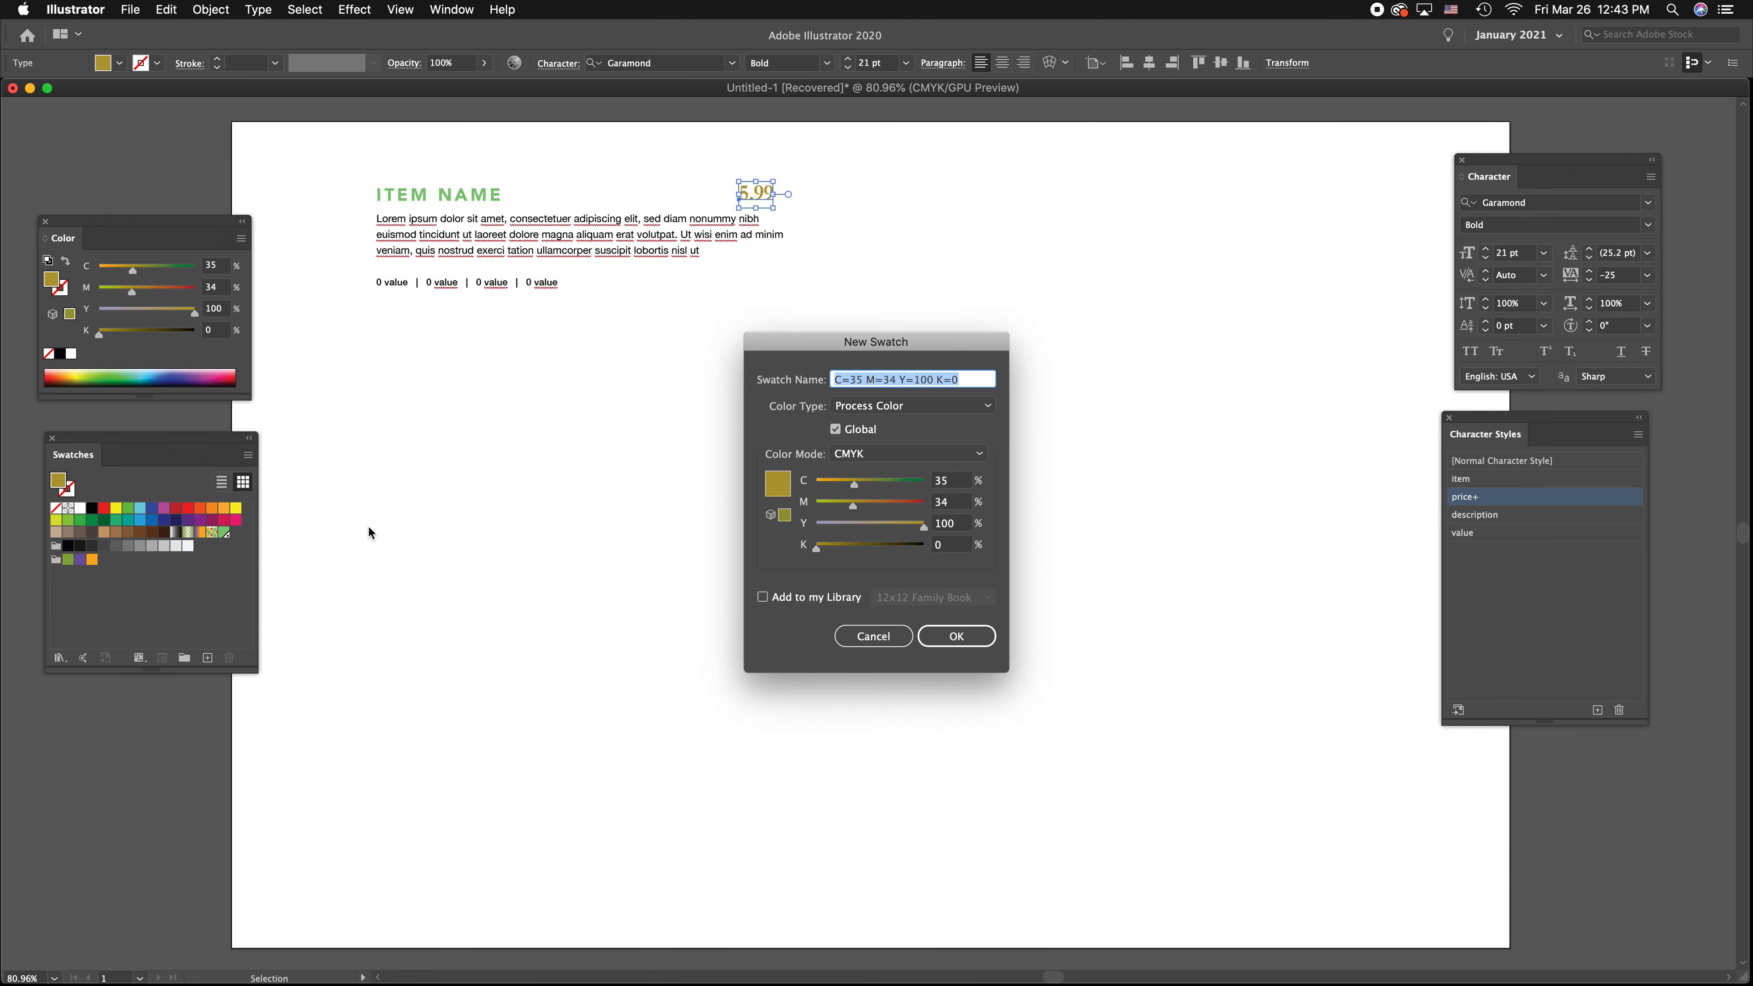
pyautogui.click(925, 407)
pyautogui.click(899, 441)
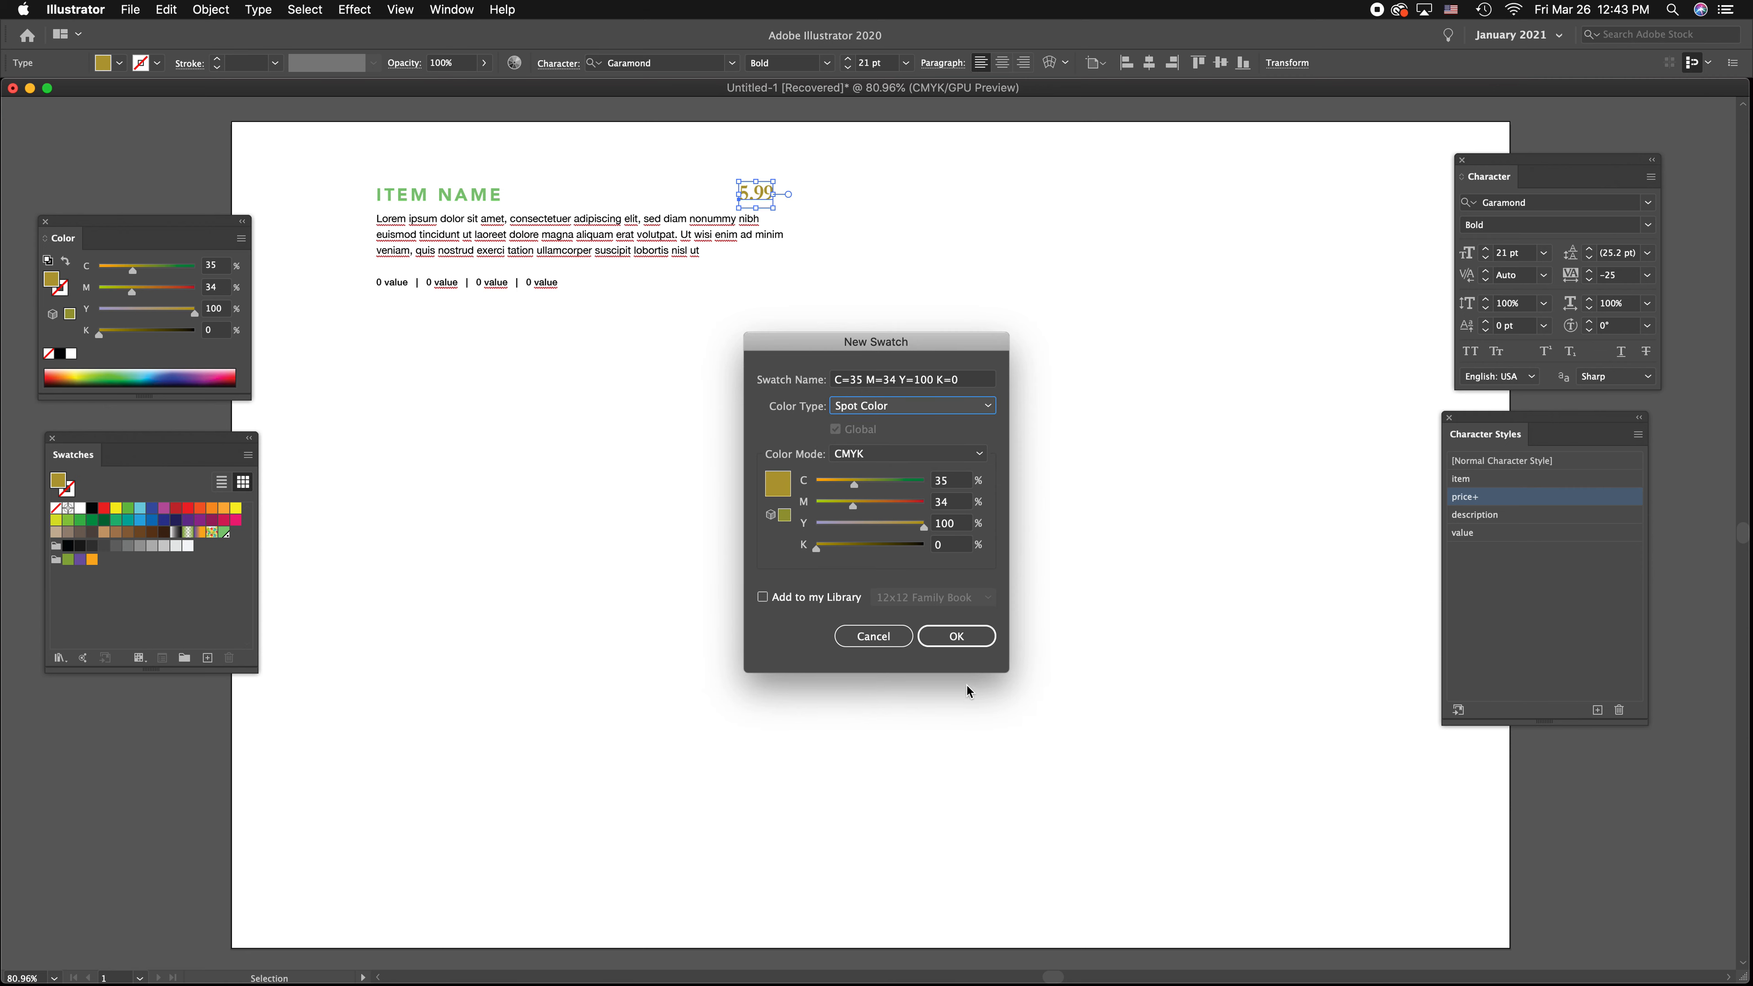
pyautogui.click(966, 636)
# Fill the description paragraph below the item name with grey, K=41
pyautogui.click(528, 235)
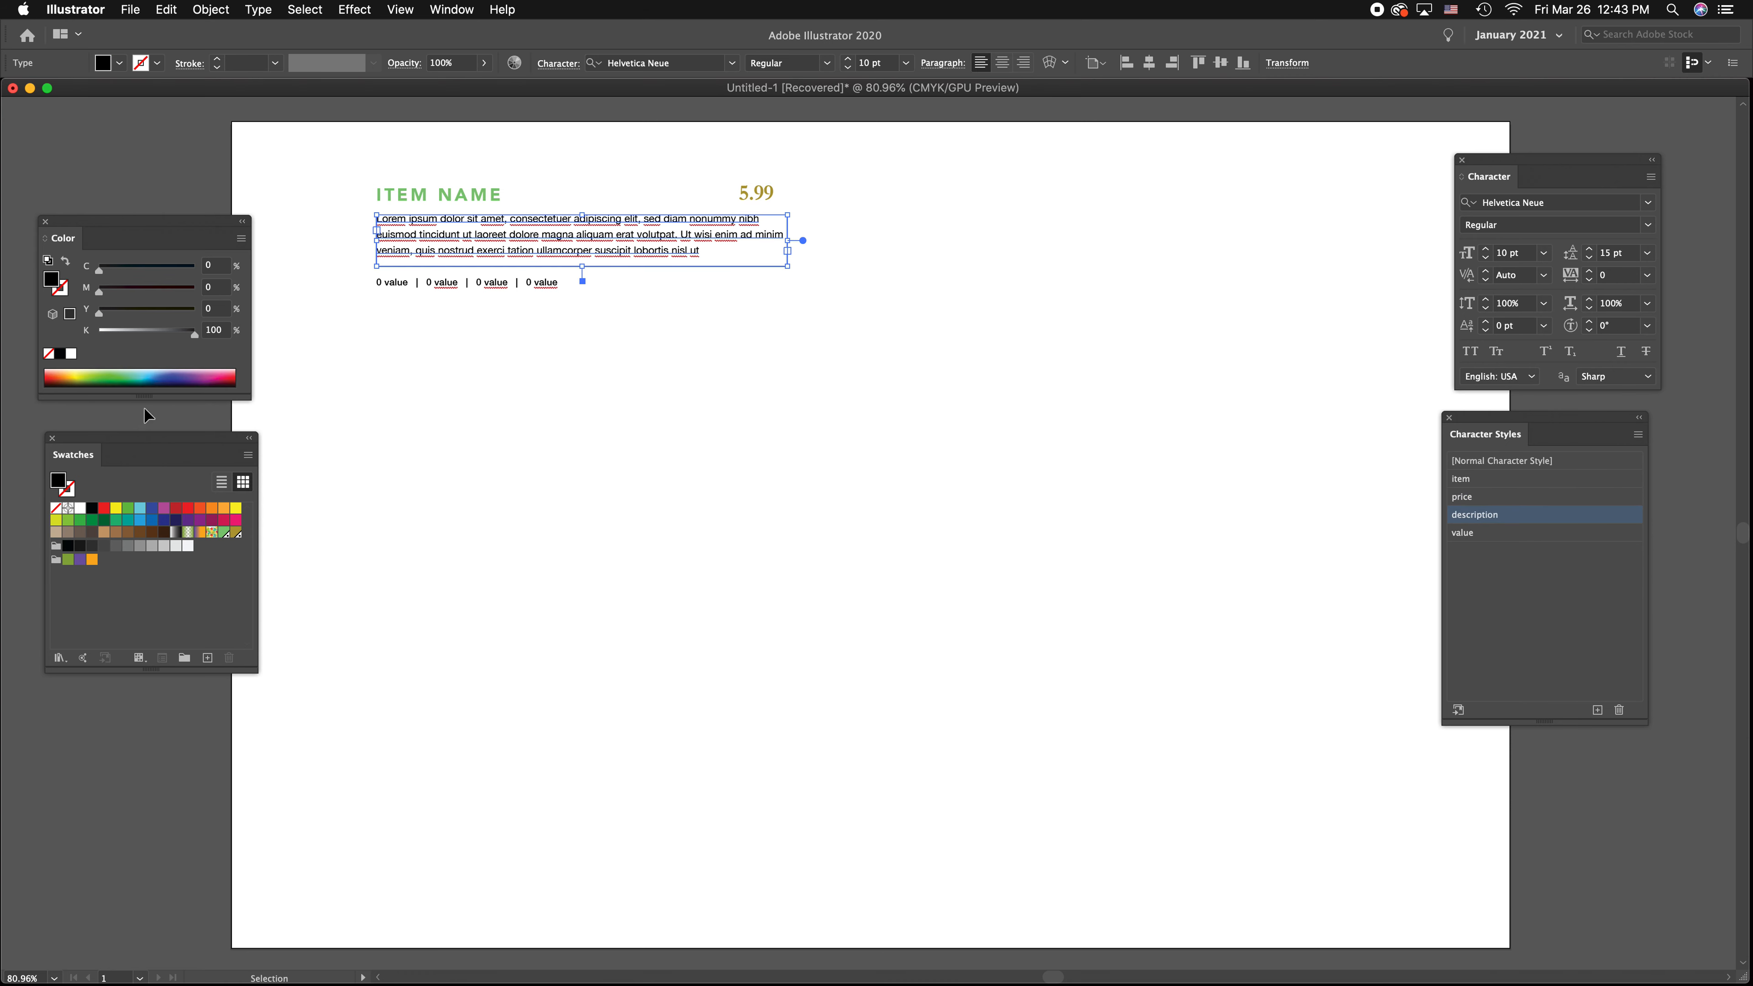
pyautogui.click(138, 331)
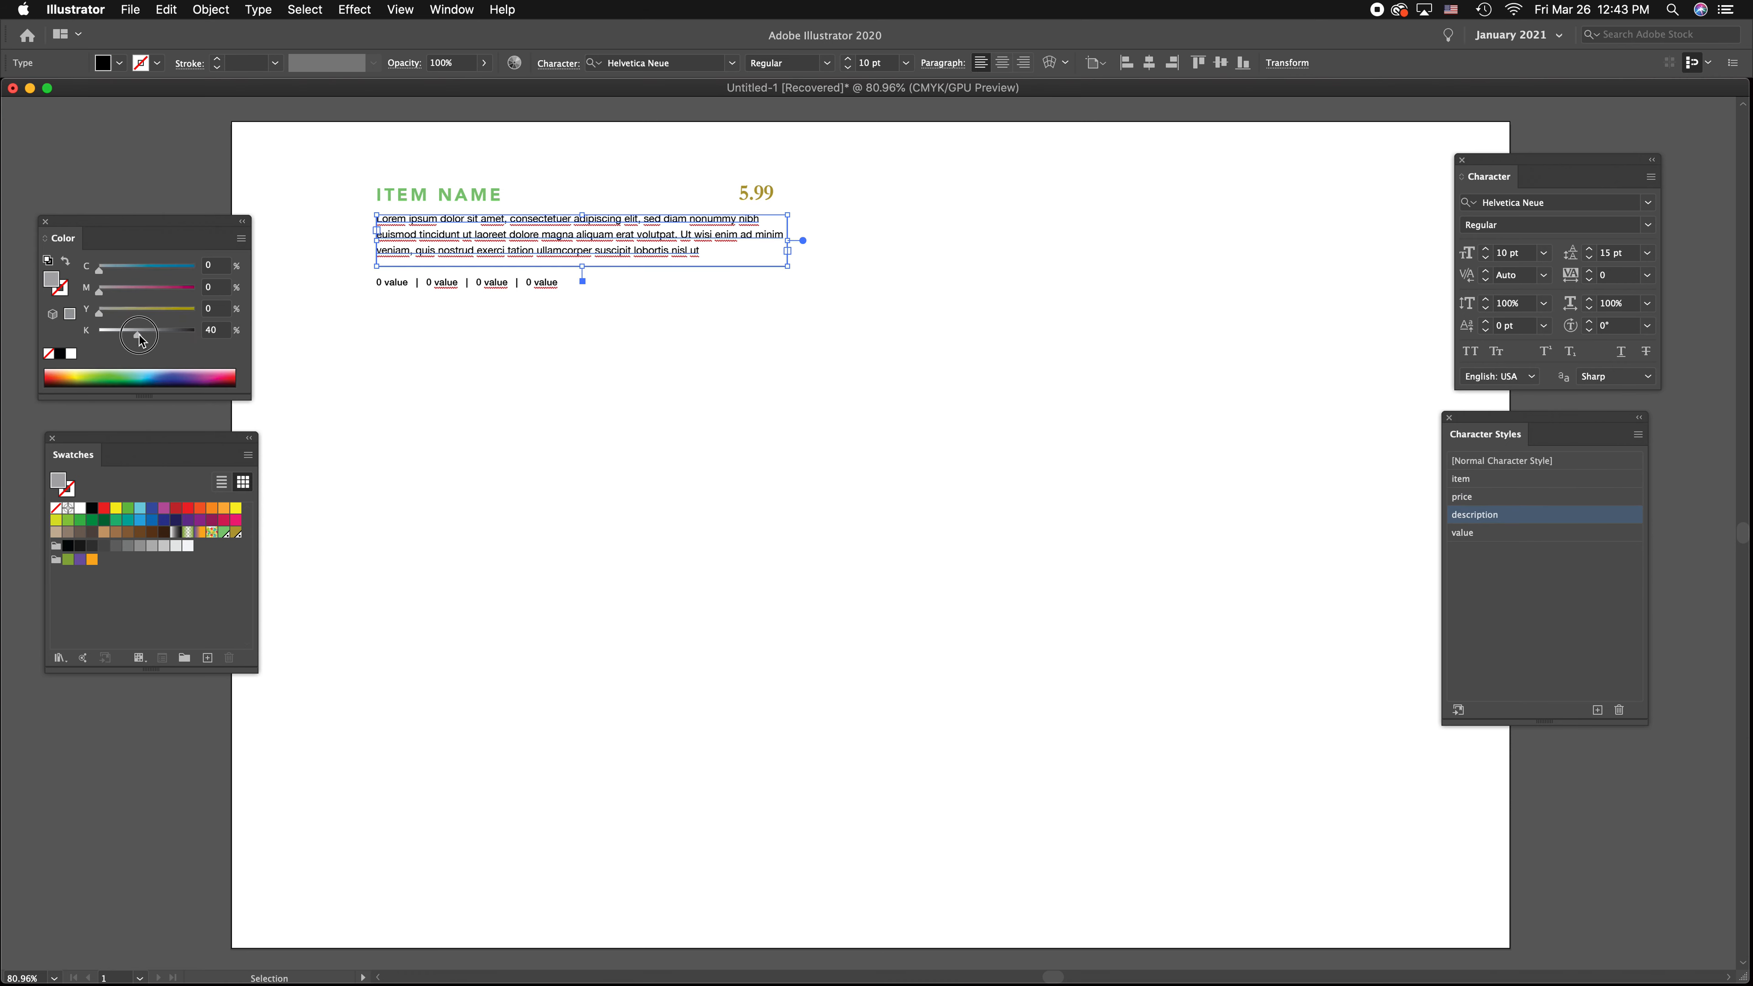
# Save the description paragraph's grey fill as a new CMYK swatch with the Spot Color type
pyautogui.click(208, 657)
pyautogui.click(904, 405)
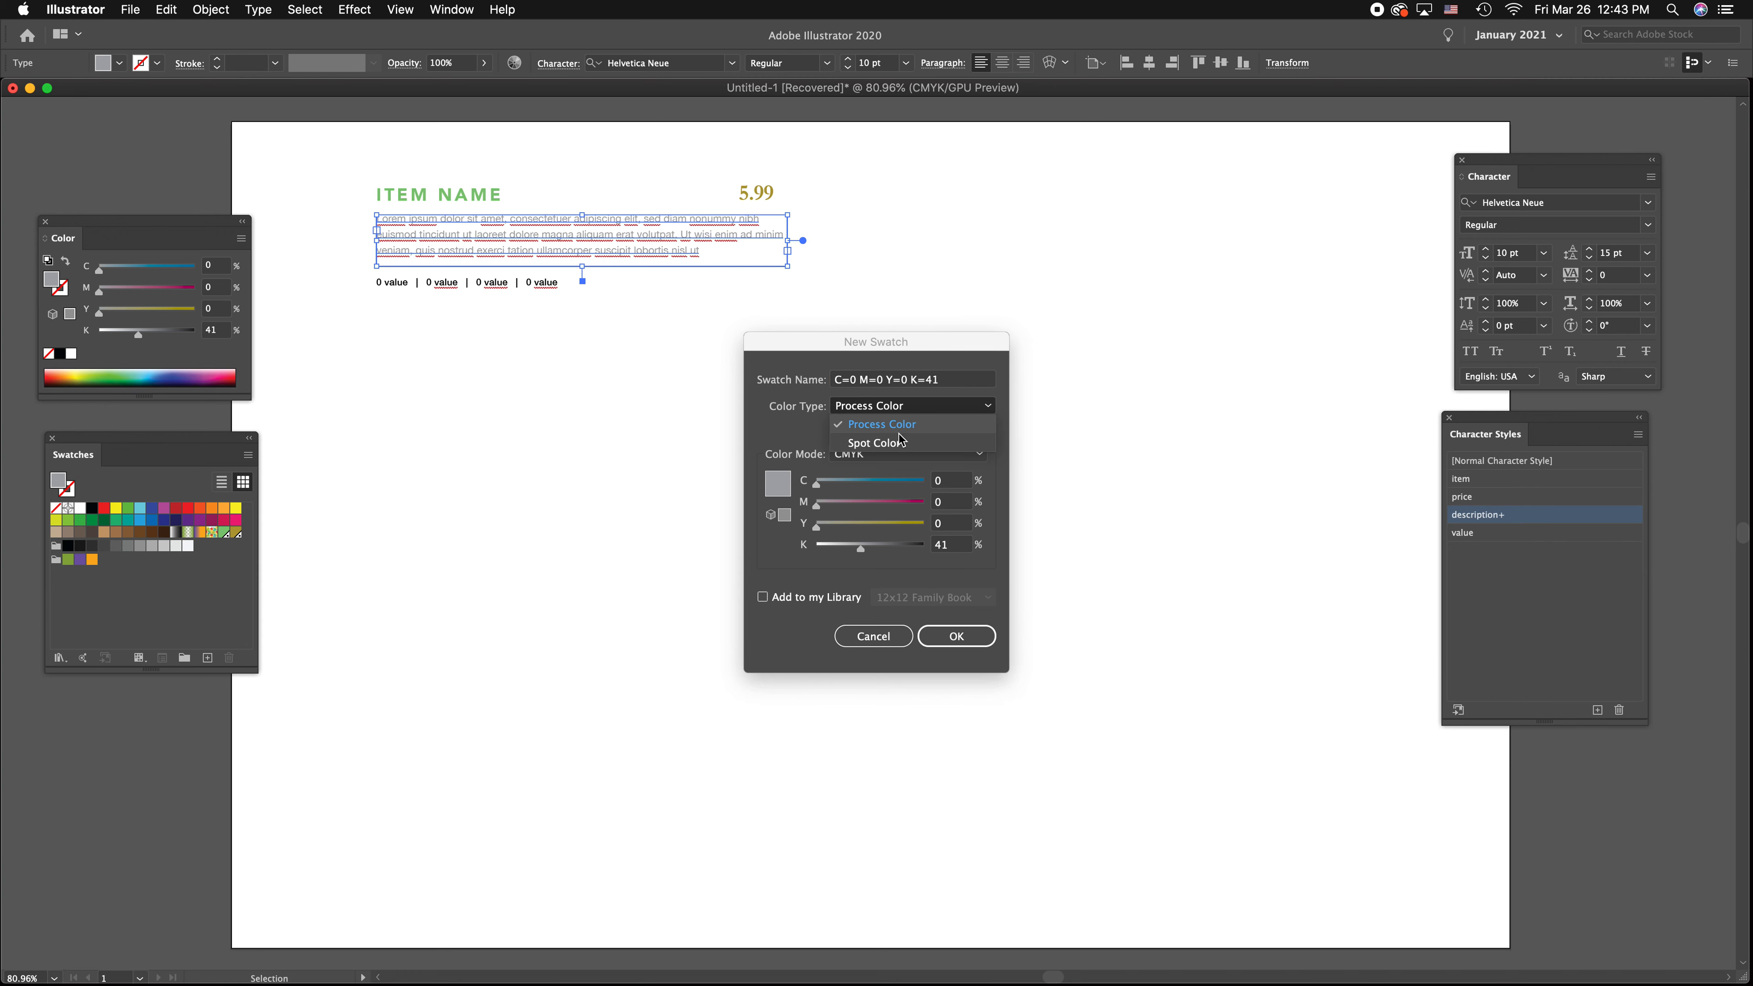
pyautogui.click(876, 442)
pyautogui.click(964, 646)
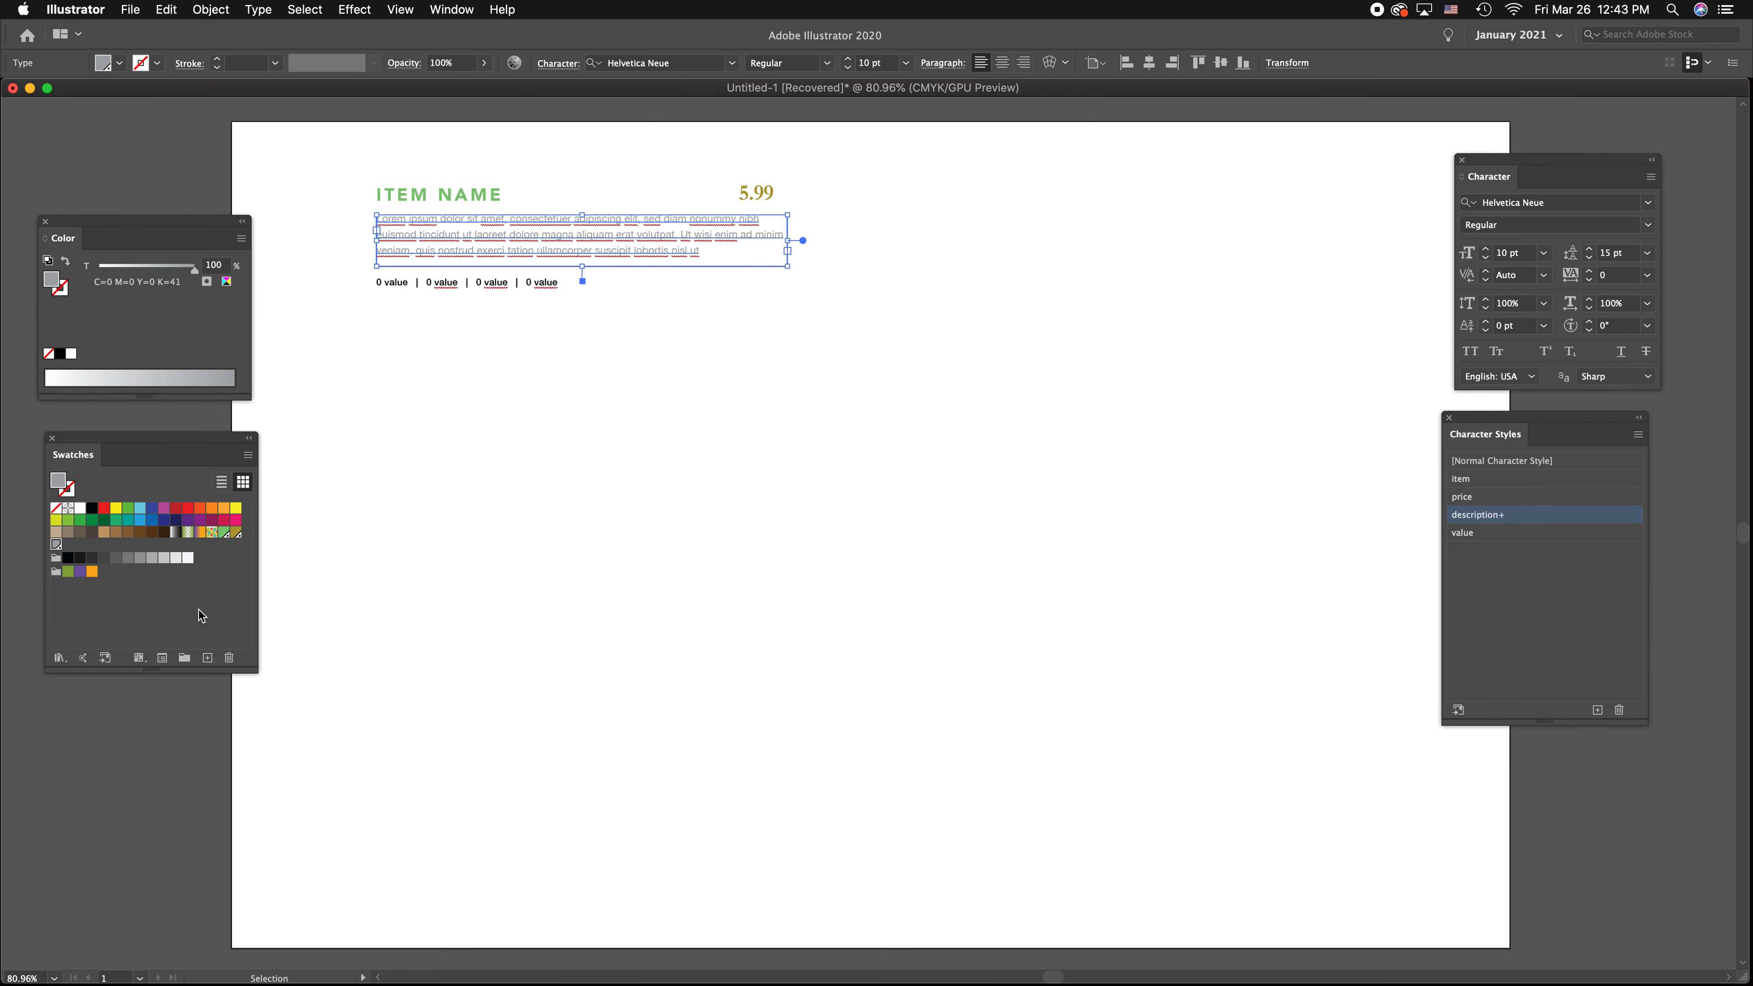
# Fill the row of values below the description with orange, C=7.84, M=66, Y=100, K=0
pyautogui.click(518, 283)
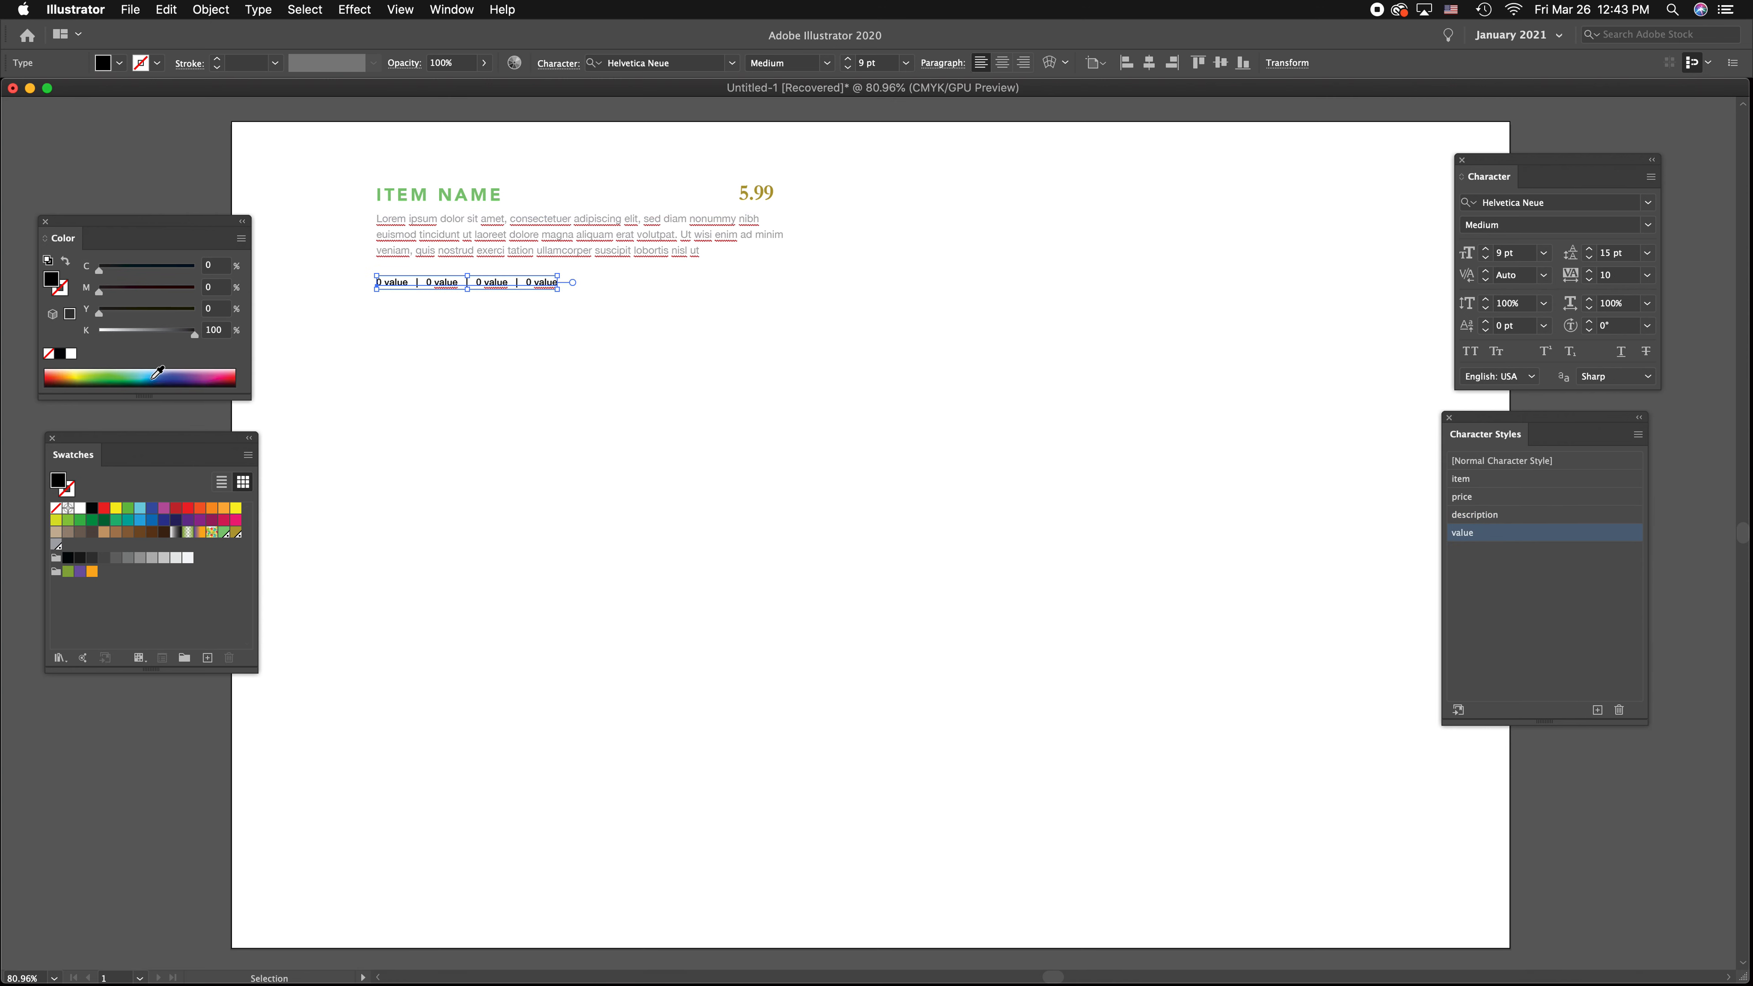
pyautogui.click(142, 372)
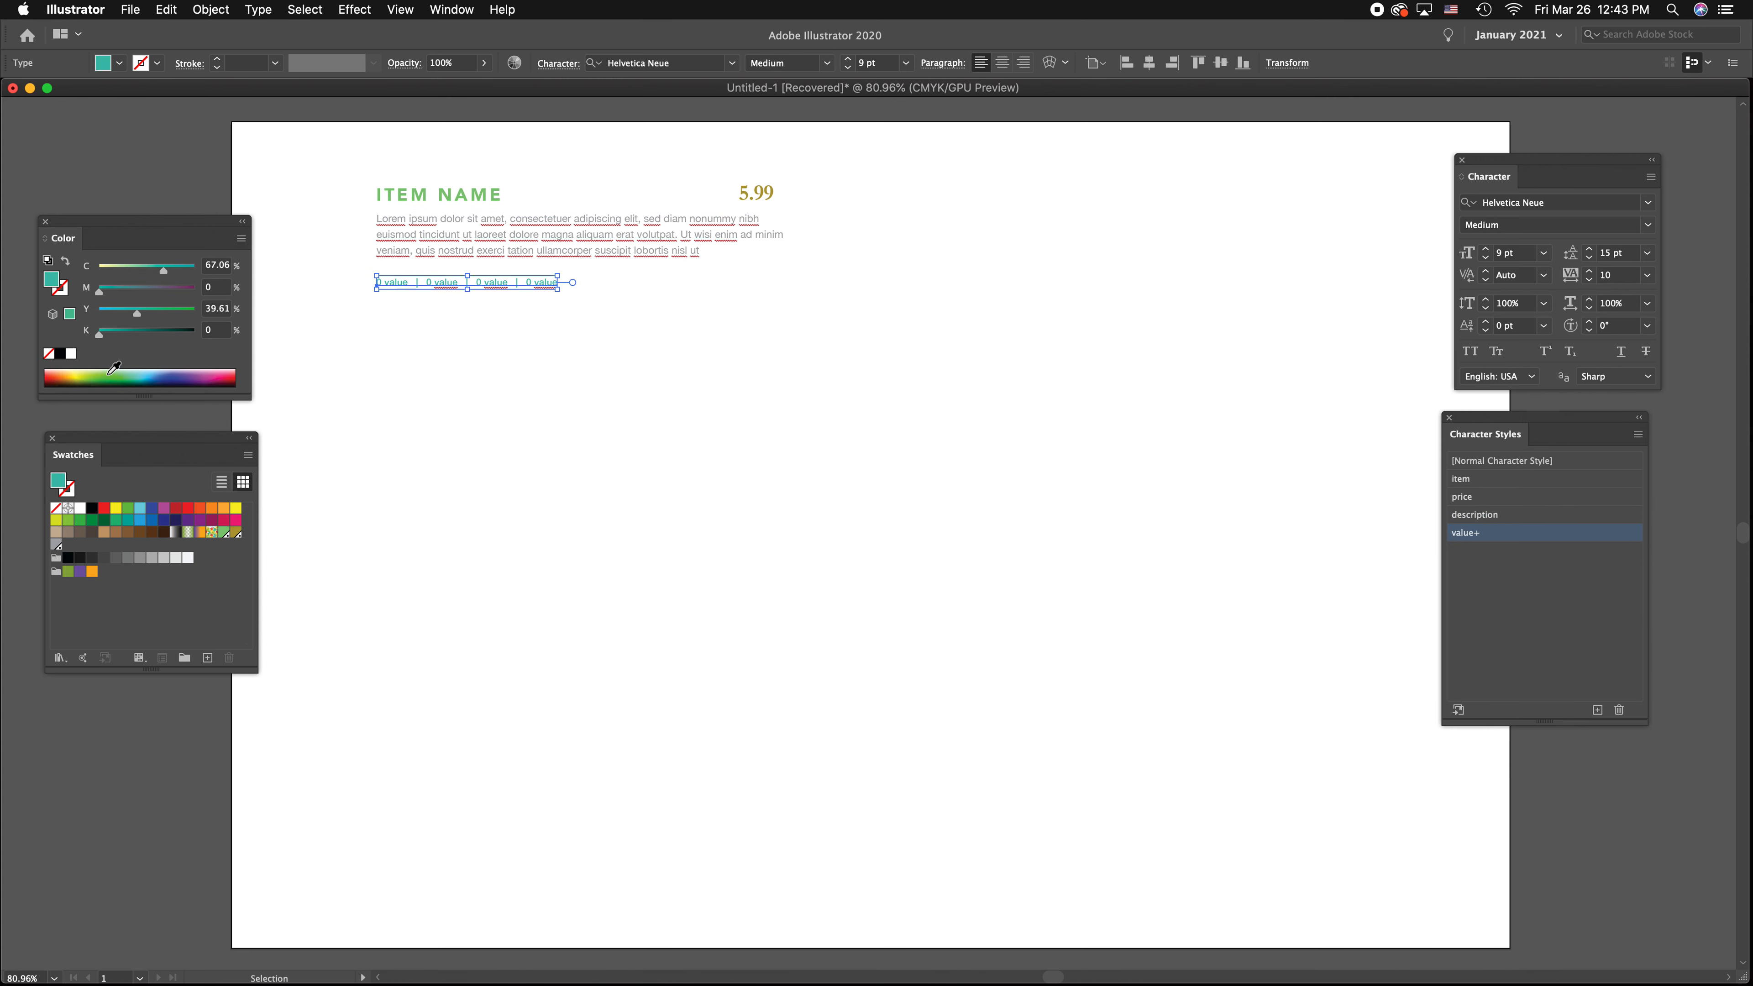
pyautogui.click(73, 373)
pyautogui.moveTo(138, 295); pyautogui.dragTo(148, 312)
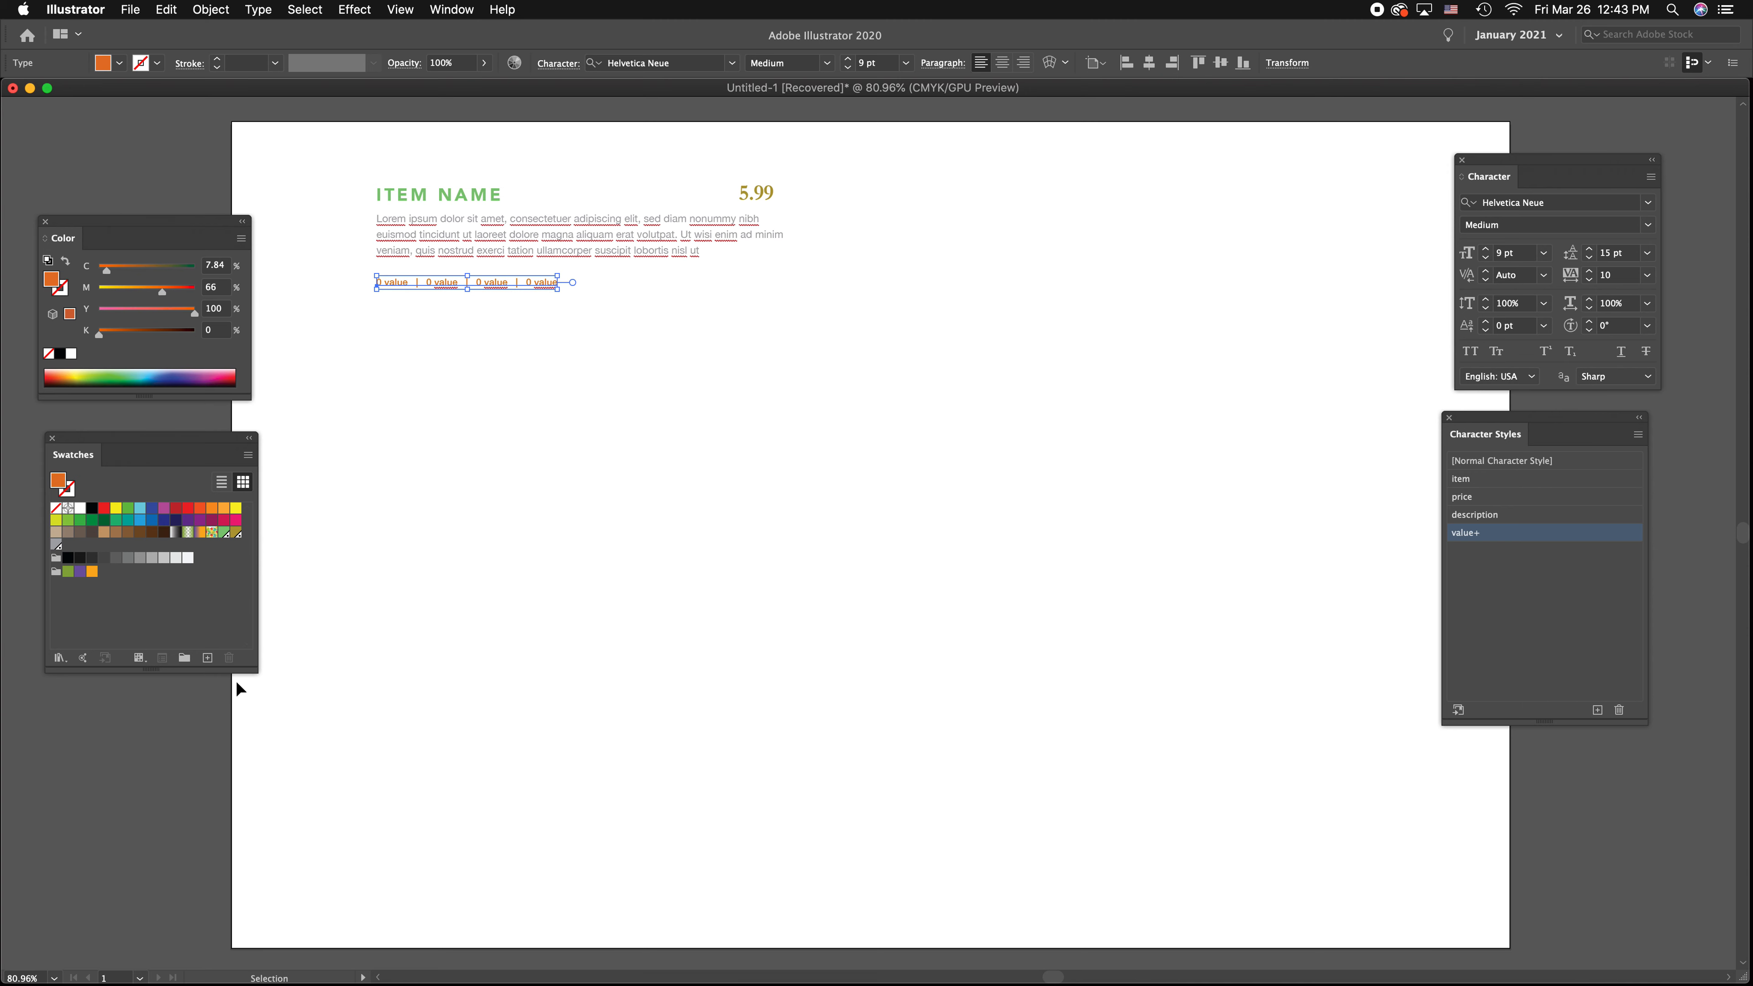
# Save the value row's orange fill as a new CMYK swatch with the Spot Color type
pyautogui.click(207, 657)
pyautogui.click(918, 406)
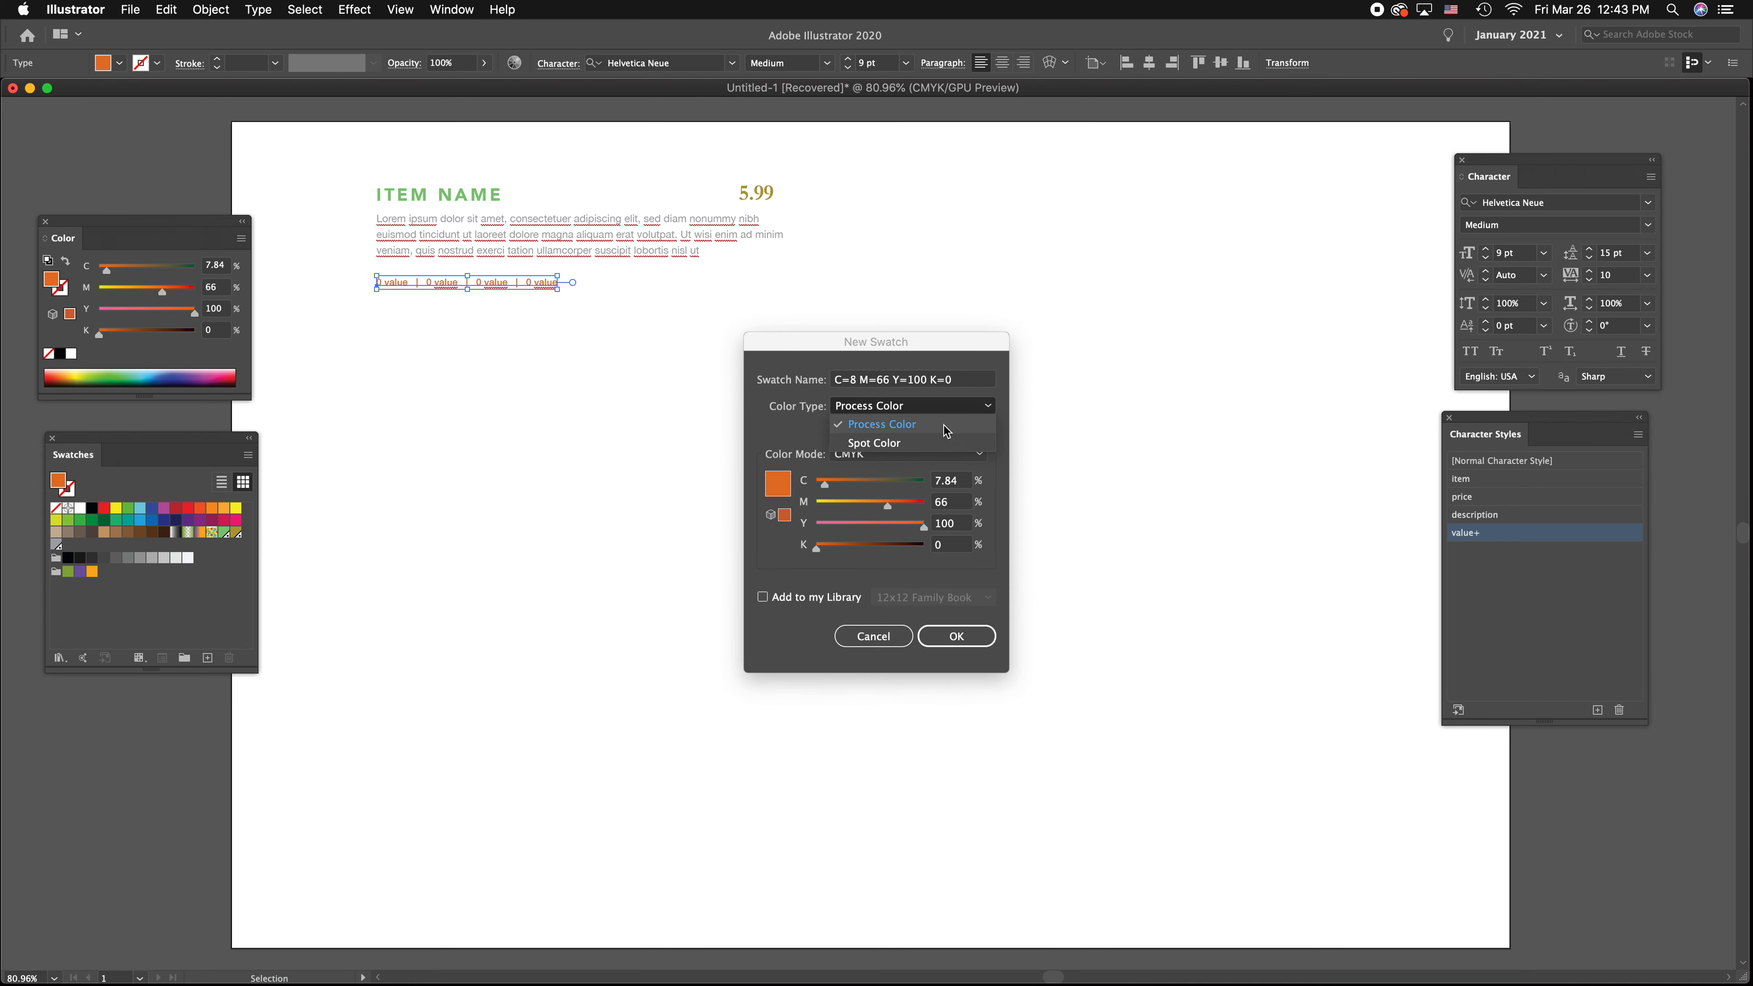
pyautogui.click(924, 444)
pyautogui.click(958, 637)
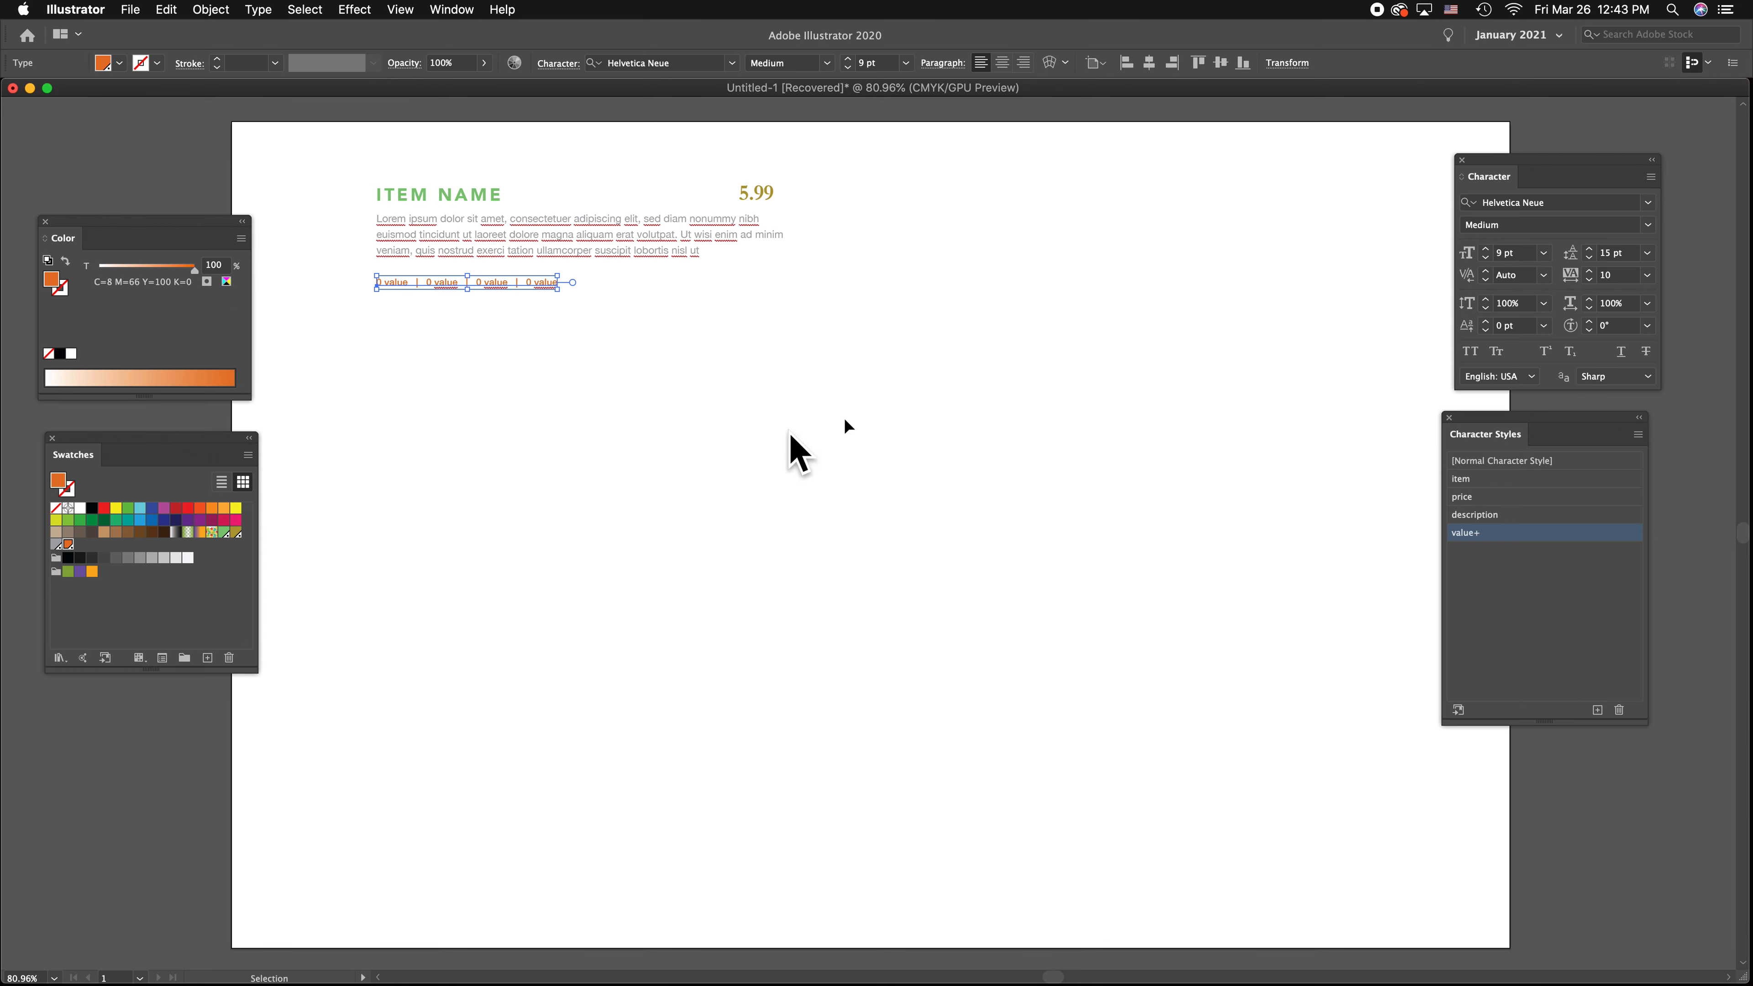
# Duplicate the complete menu entry to fill the artboard with two columns of four entries each
pyautogui.click(918, 391)
pyautogui.moveTo(918, 391); pyautogui.dragTo(352, 142)
pyautogui.moveTo(476, 194); pyautogui.dragTo(488, 339)
pyautogui.moveTo(904, 534); pyautogui.dragTo(343, 131)
pyautogui.moveTo(433, 194); pyautogui.dragTo(433, 495)
pyautogui.moveTo(926, 772); pyautogui.dragTo(937, 226)
pyautogui.click(261, 163)
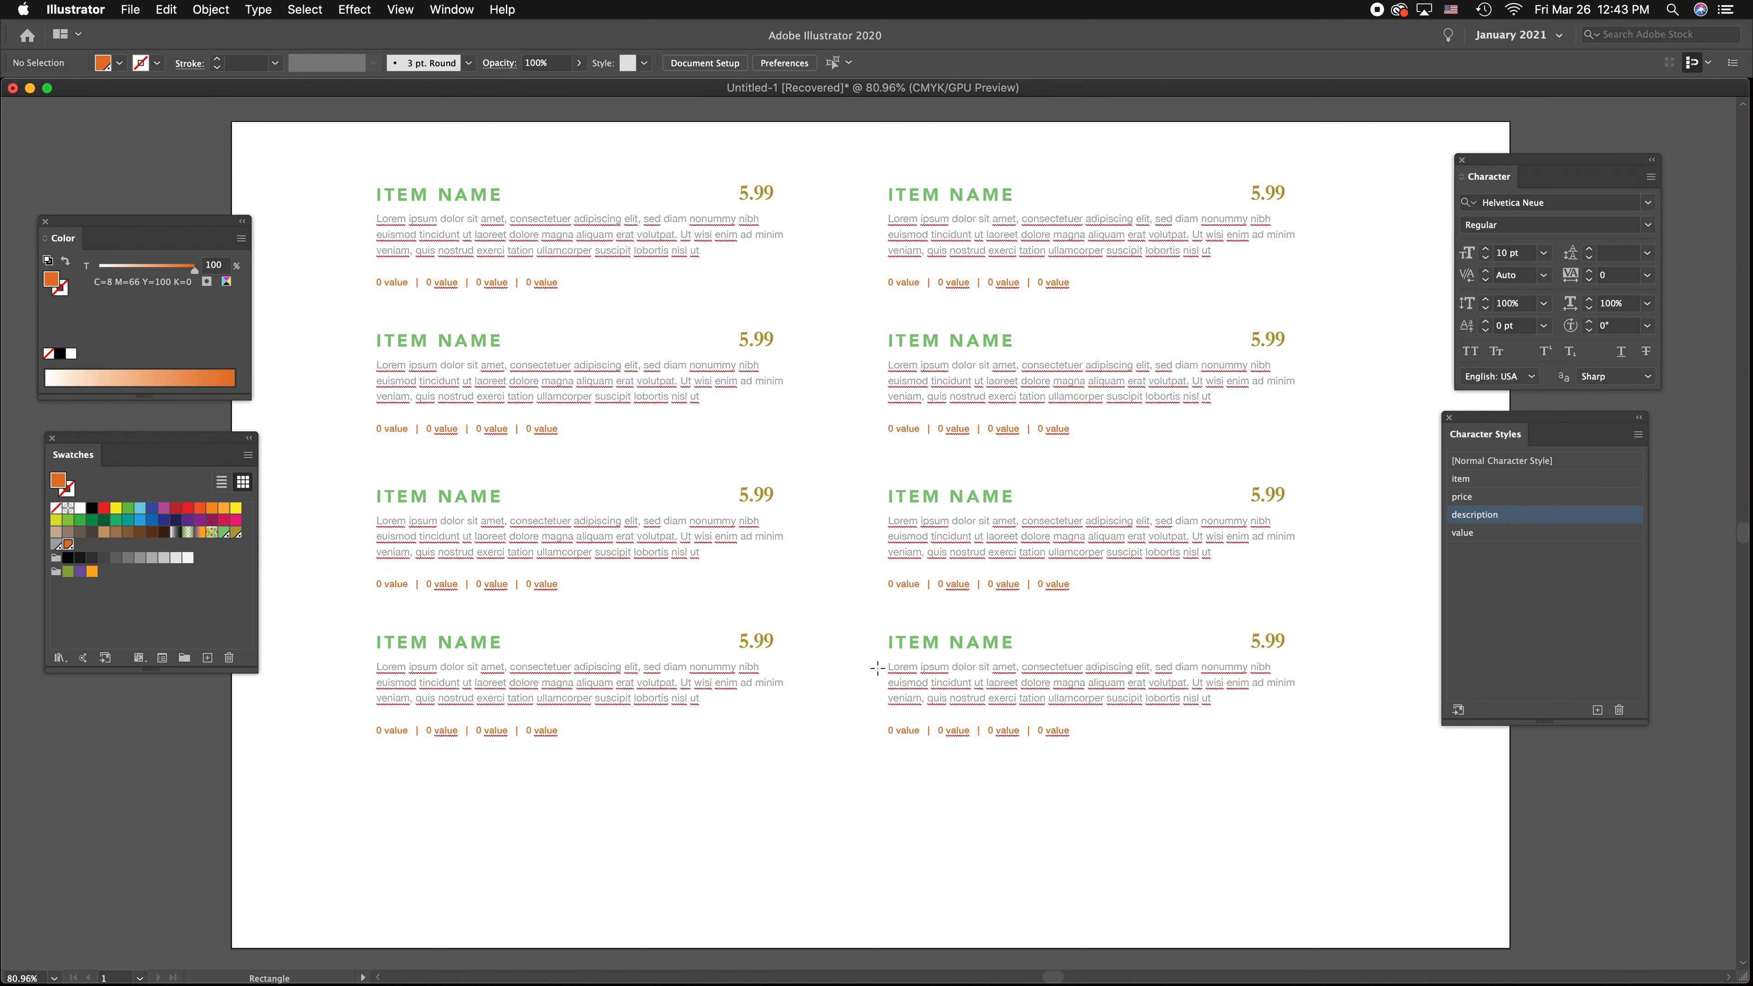
# Draw an orange rectangle about 8.19 by 2.17 in below the right column and a green-swatch one about 2.08 by 5.44 in at the artboard's right edge
pyautogui.moveTo(867, 786); pyautogui.dragTo(1488, 948)
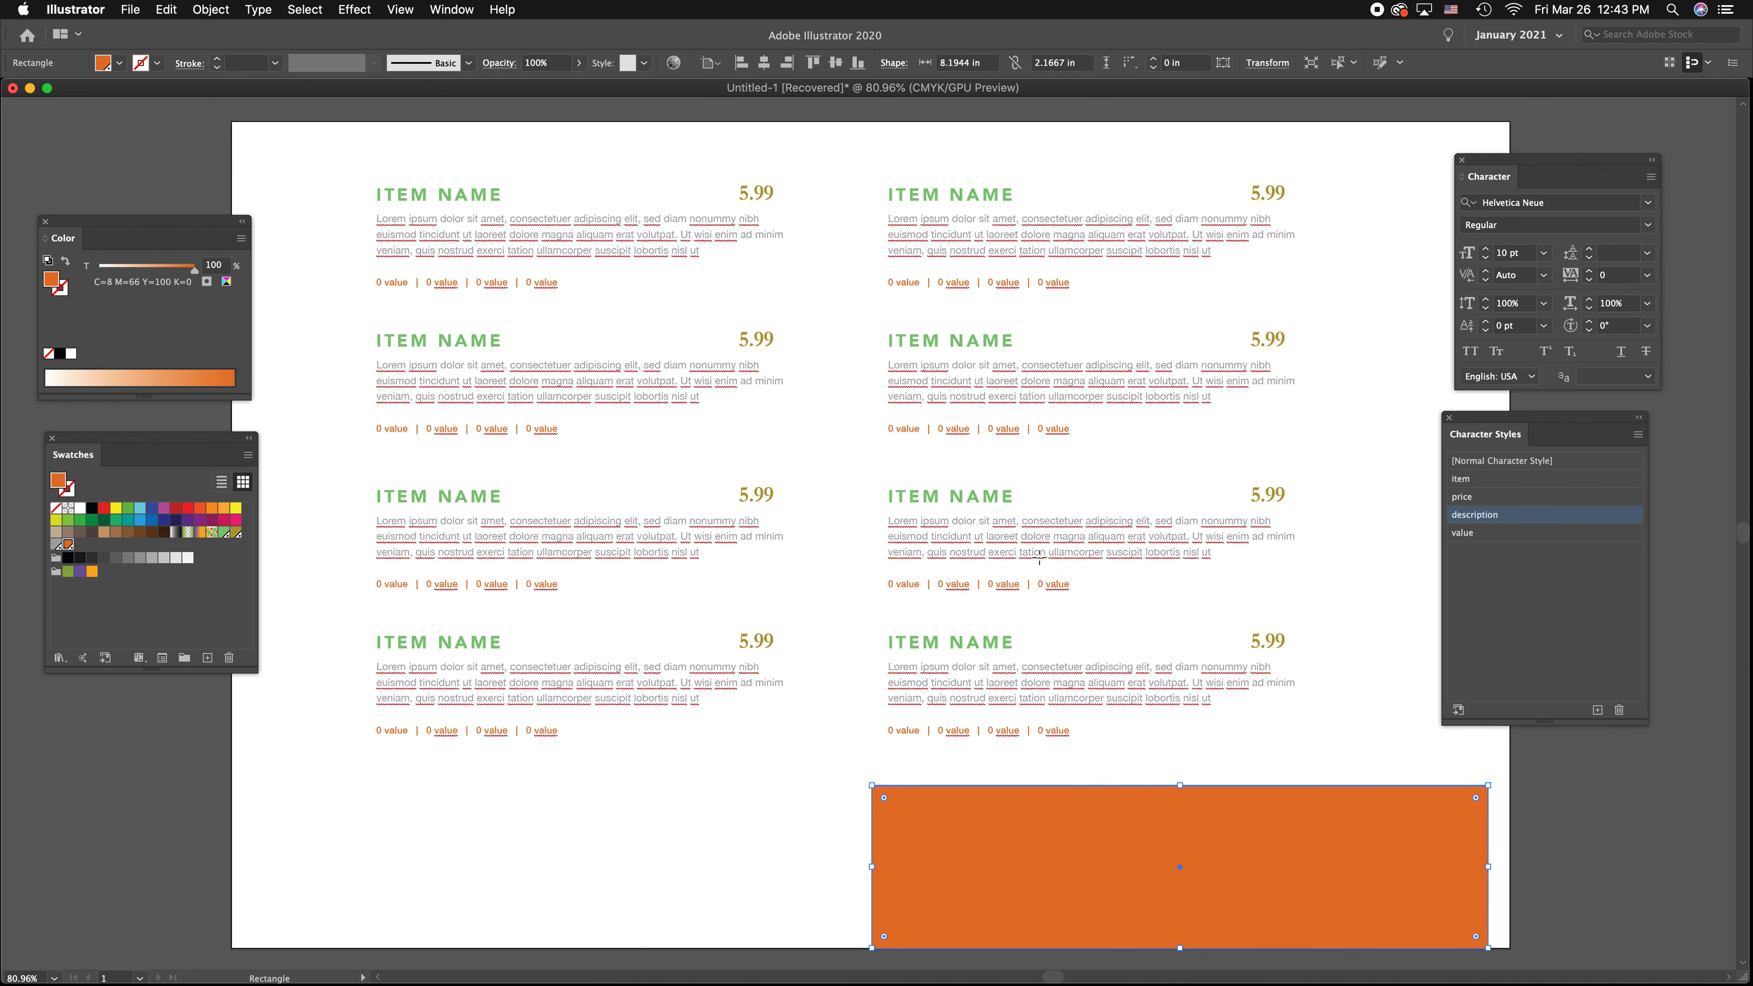
pyautogui.moveTo(1353, 357)
pyautogui.mouseDown()
pyautogui.moveTo(1483, 753)
pyautogui.moveTo(1510, 766)
pyautogui.mouseUp()
pyautogui.press('v')
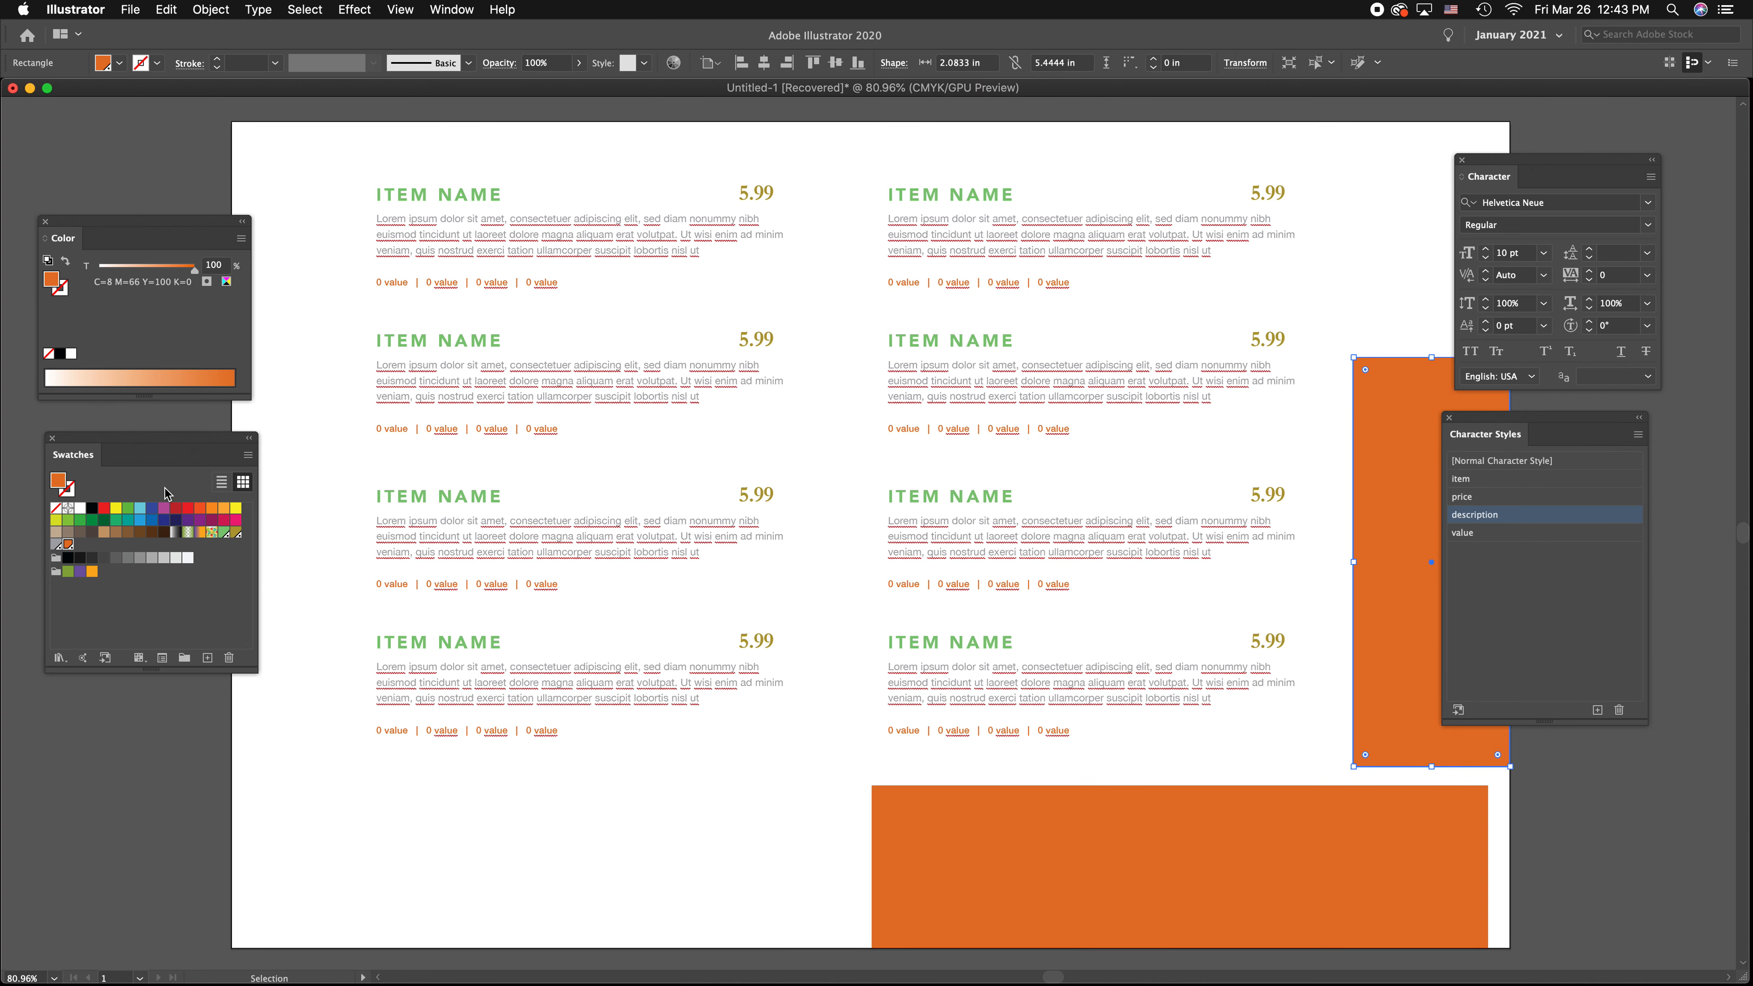
pyautogui.click(223, 532)
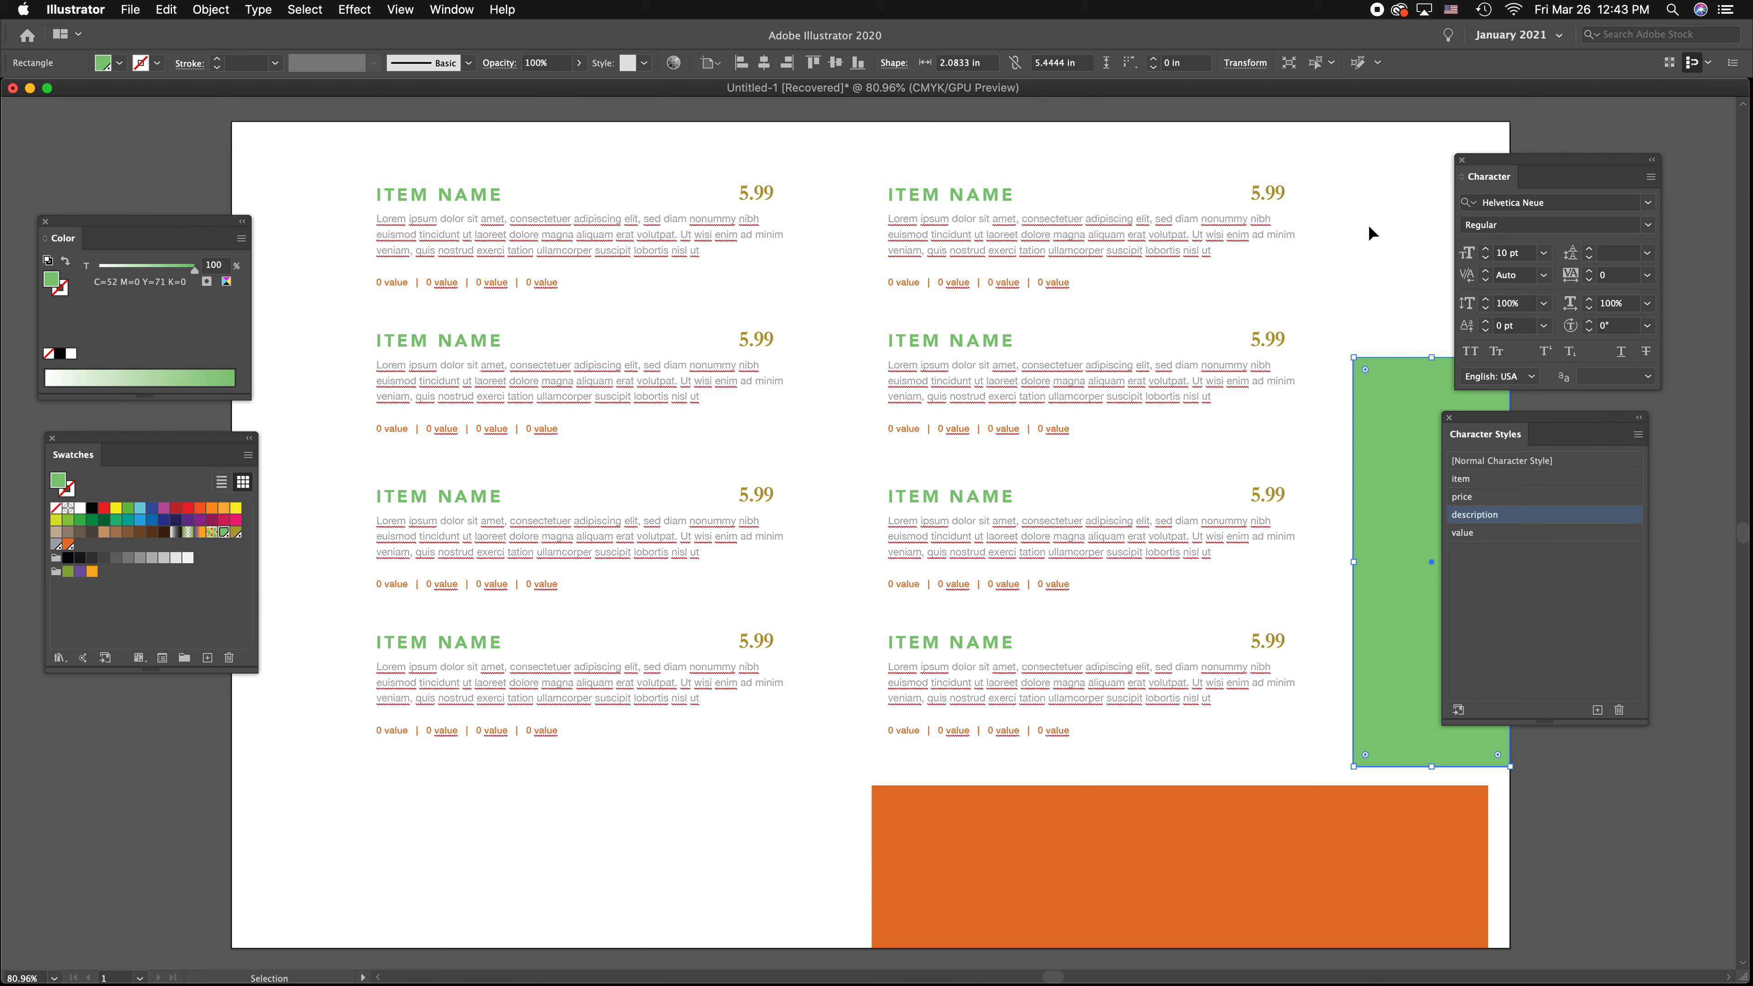
pyautogui.click(1411, 204)
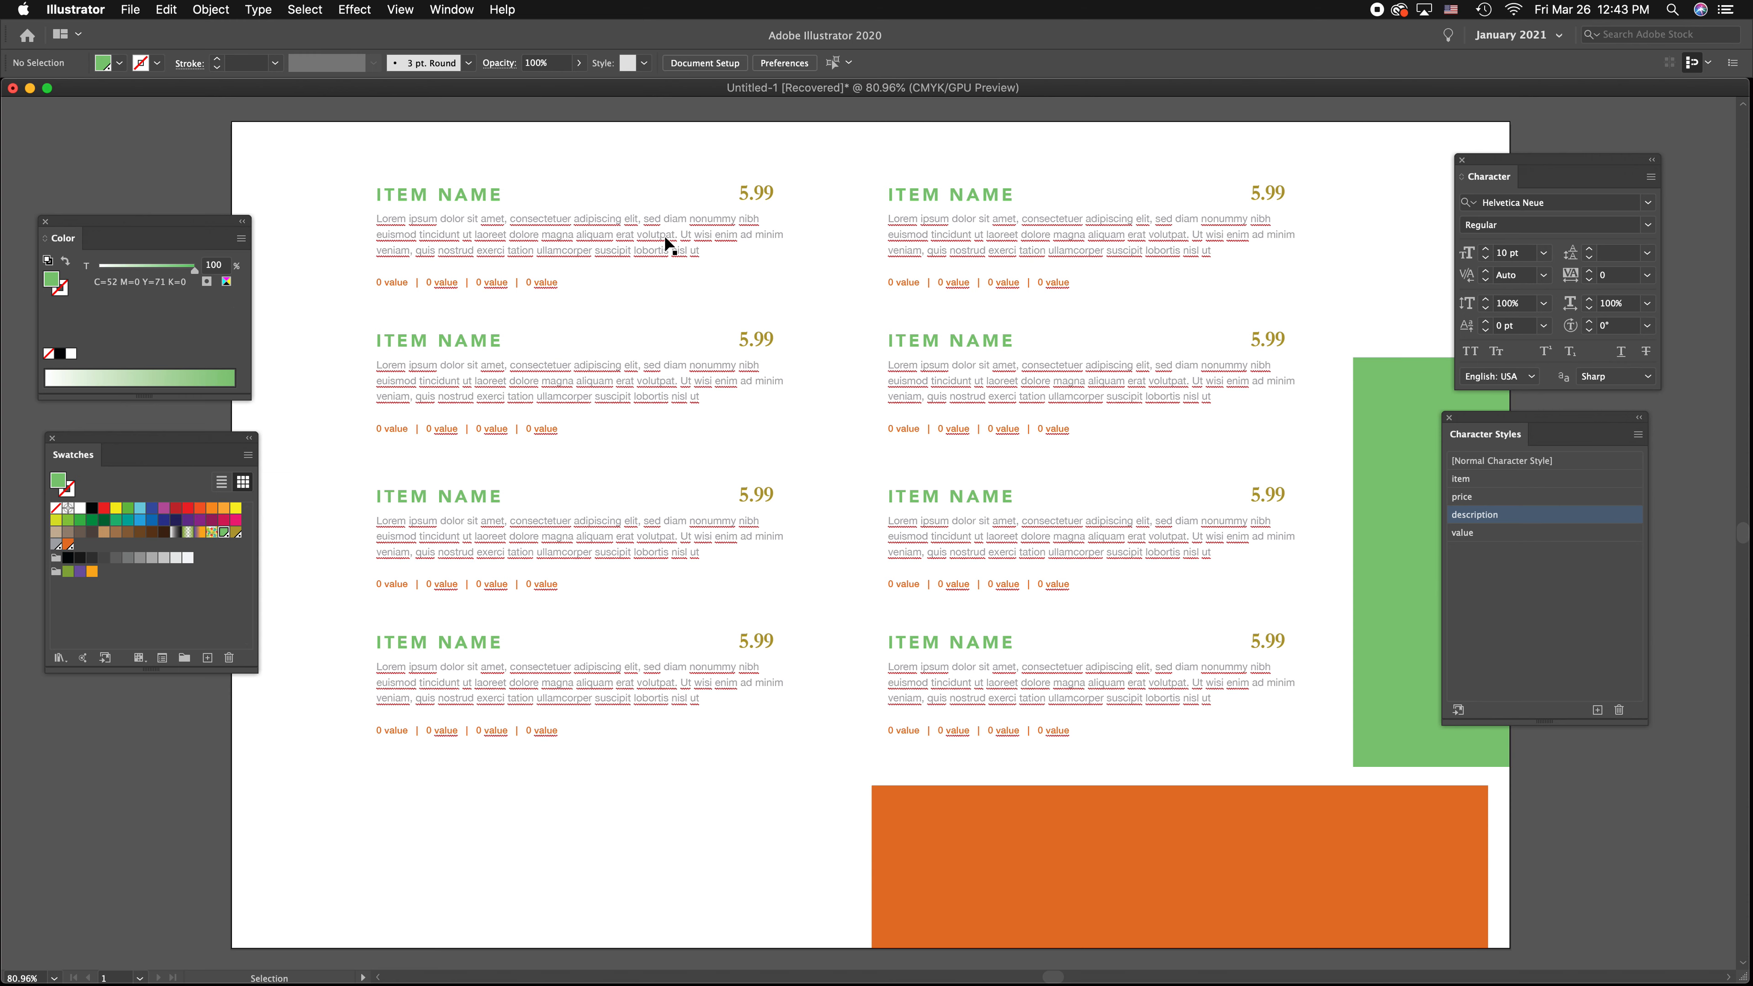
# Turn off automatic spell checking to remove the red underlines from the menu text
pyautogui.click(211, 9)
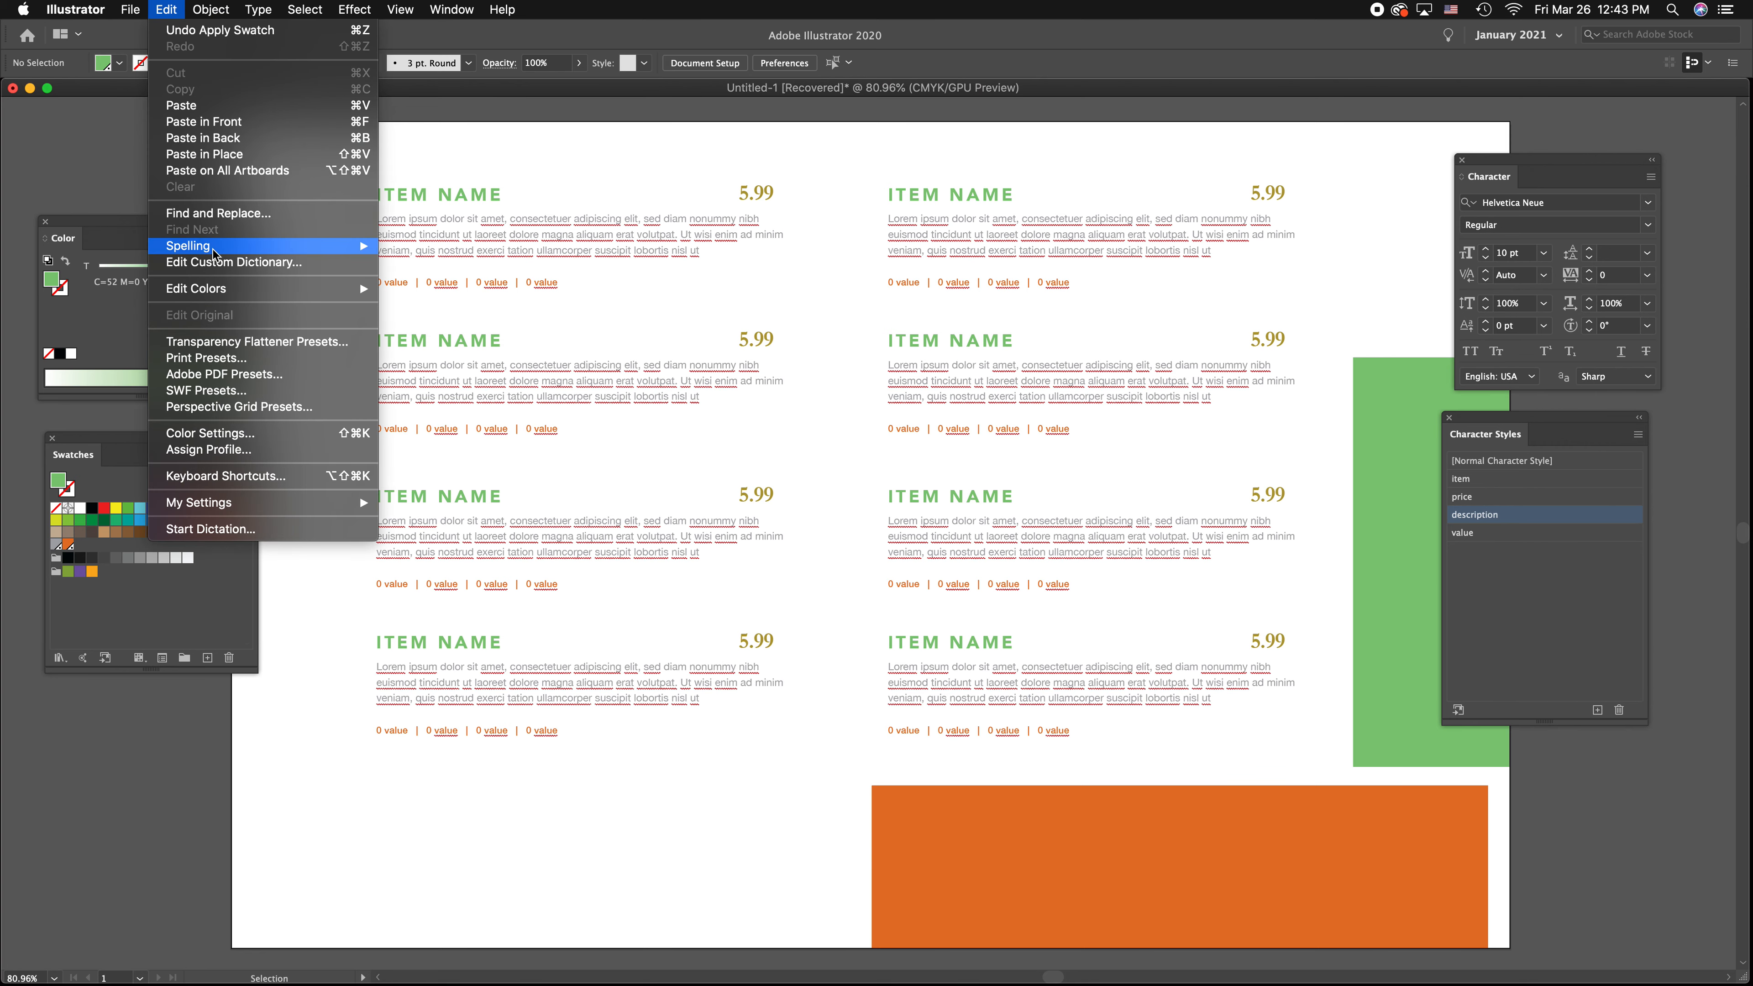
pyautogui.moveTo(345, 246)
pyautogui.click(427, 249)
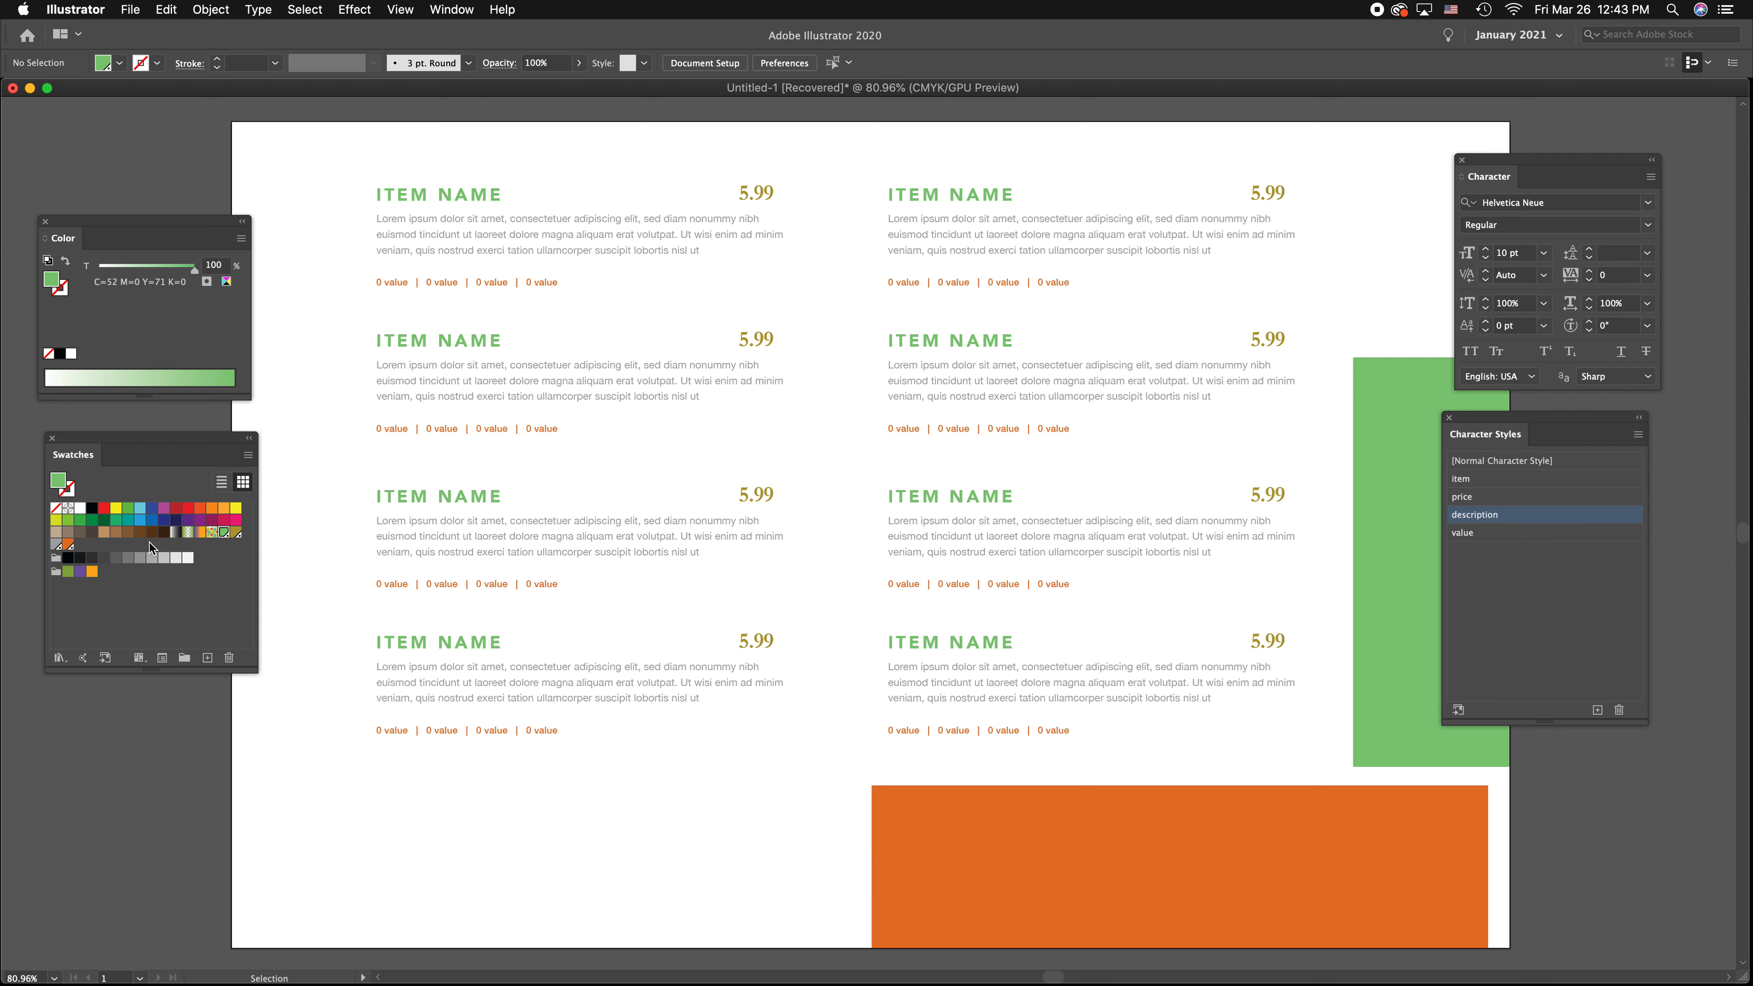
# Darken the grey description spot swatch to K=78 with the preview on
pyautogui.doubleClick(56, 545)
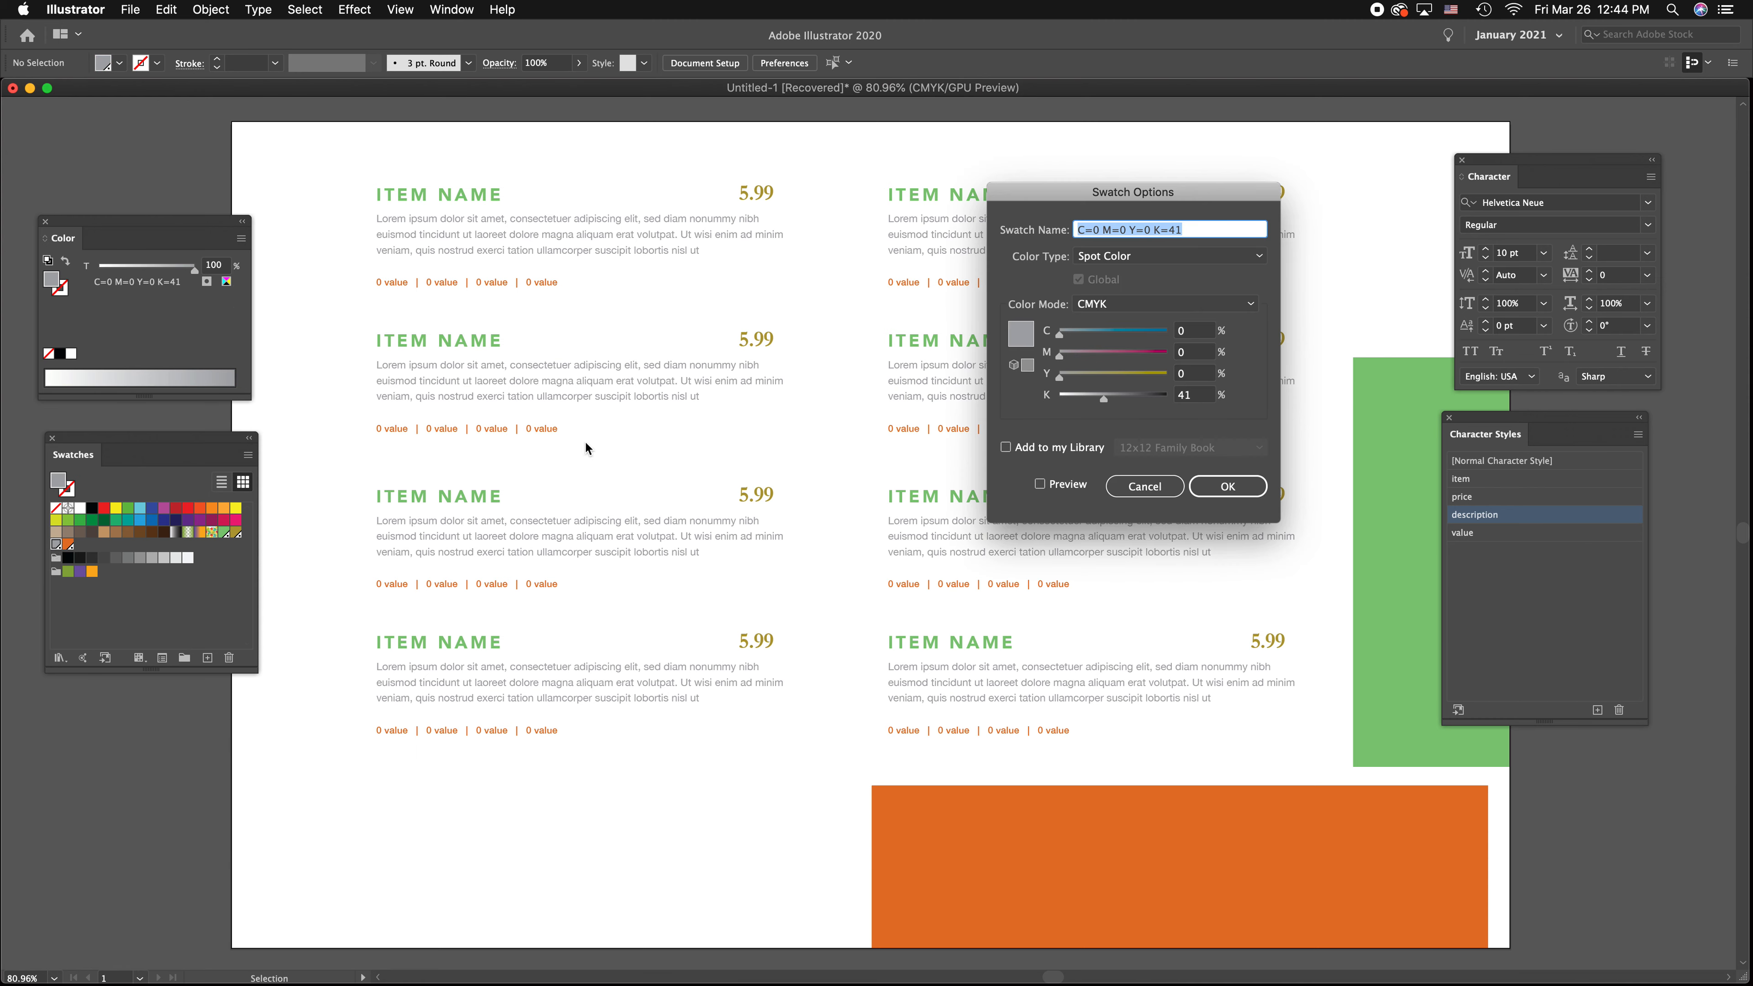
pyautogui.click(1064, 490)
pyautogui.moveTo(1104, 399)
pyautogui.mouseDown()
pyautogui.moveTo(1152, 402)
pyautogui.moveTo(1111, 406)
pyautogui.mouseUp()
pyautogui.moveTo(1159, 401)
pyautogui.mouseDown()
pyautogui.moveTo(1066, 402)
pyautogui.moveTo(1143, 400)
pyautogui.mouseUp()
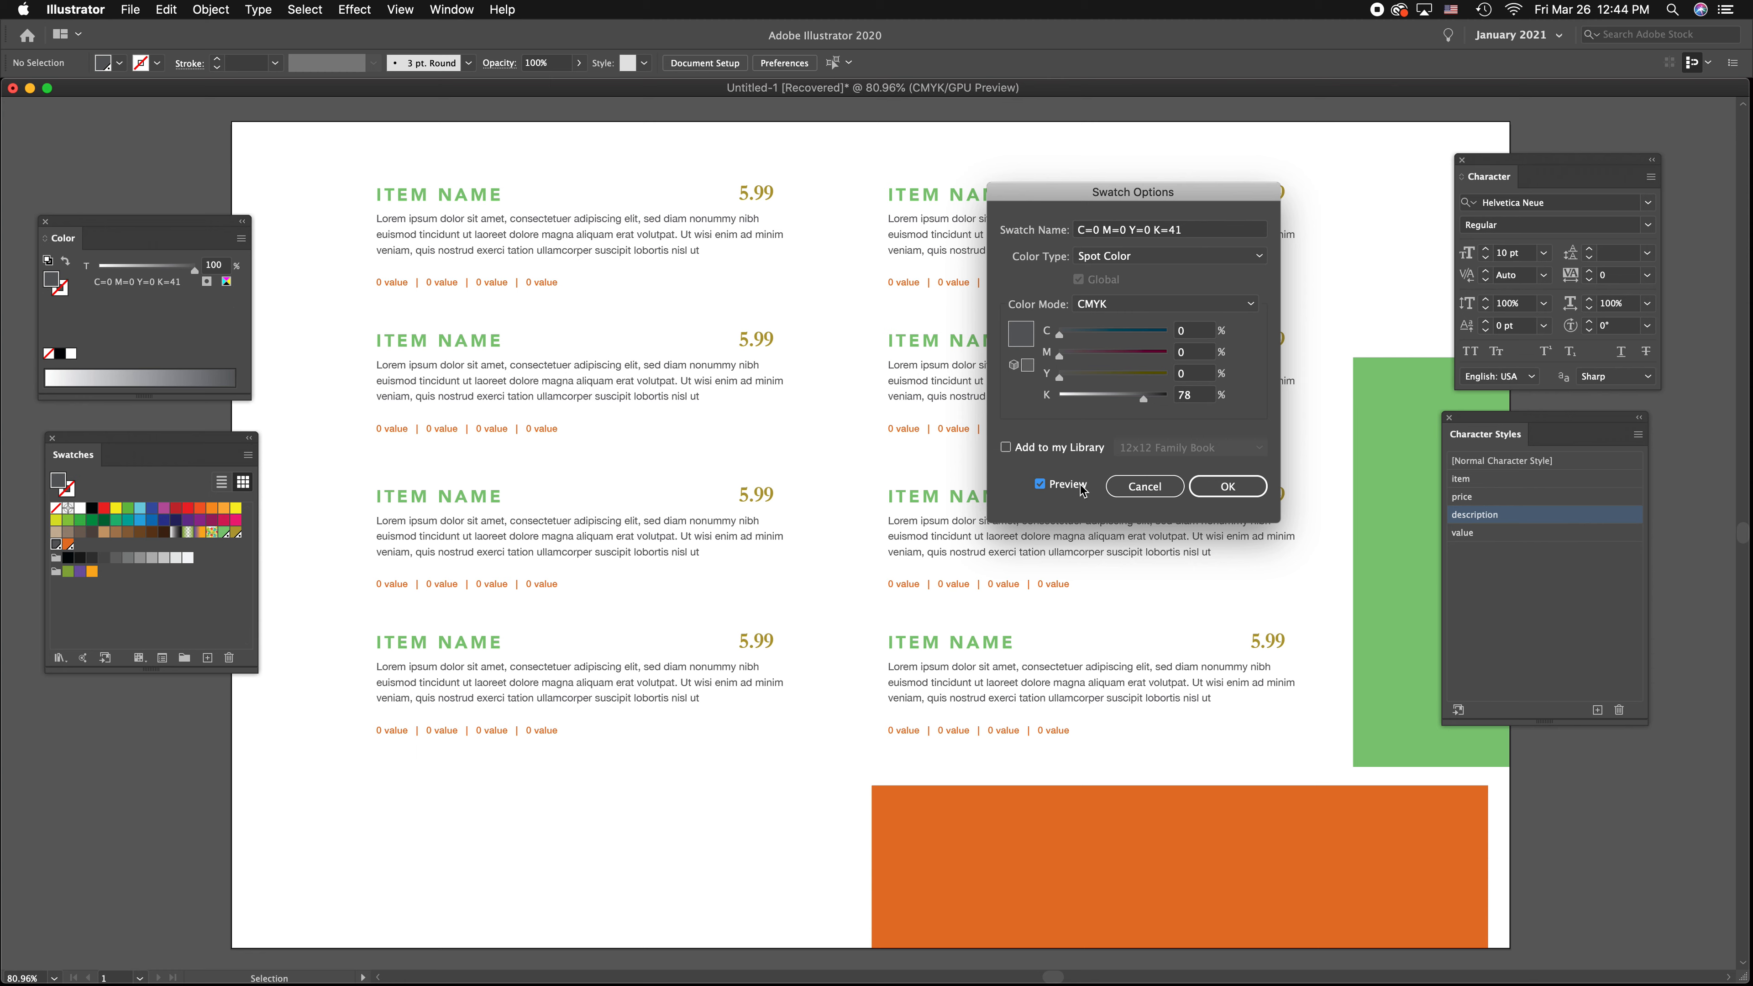
pyautogui.click(1228, 486)
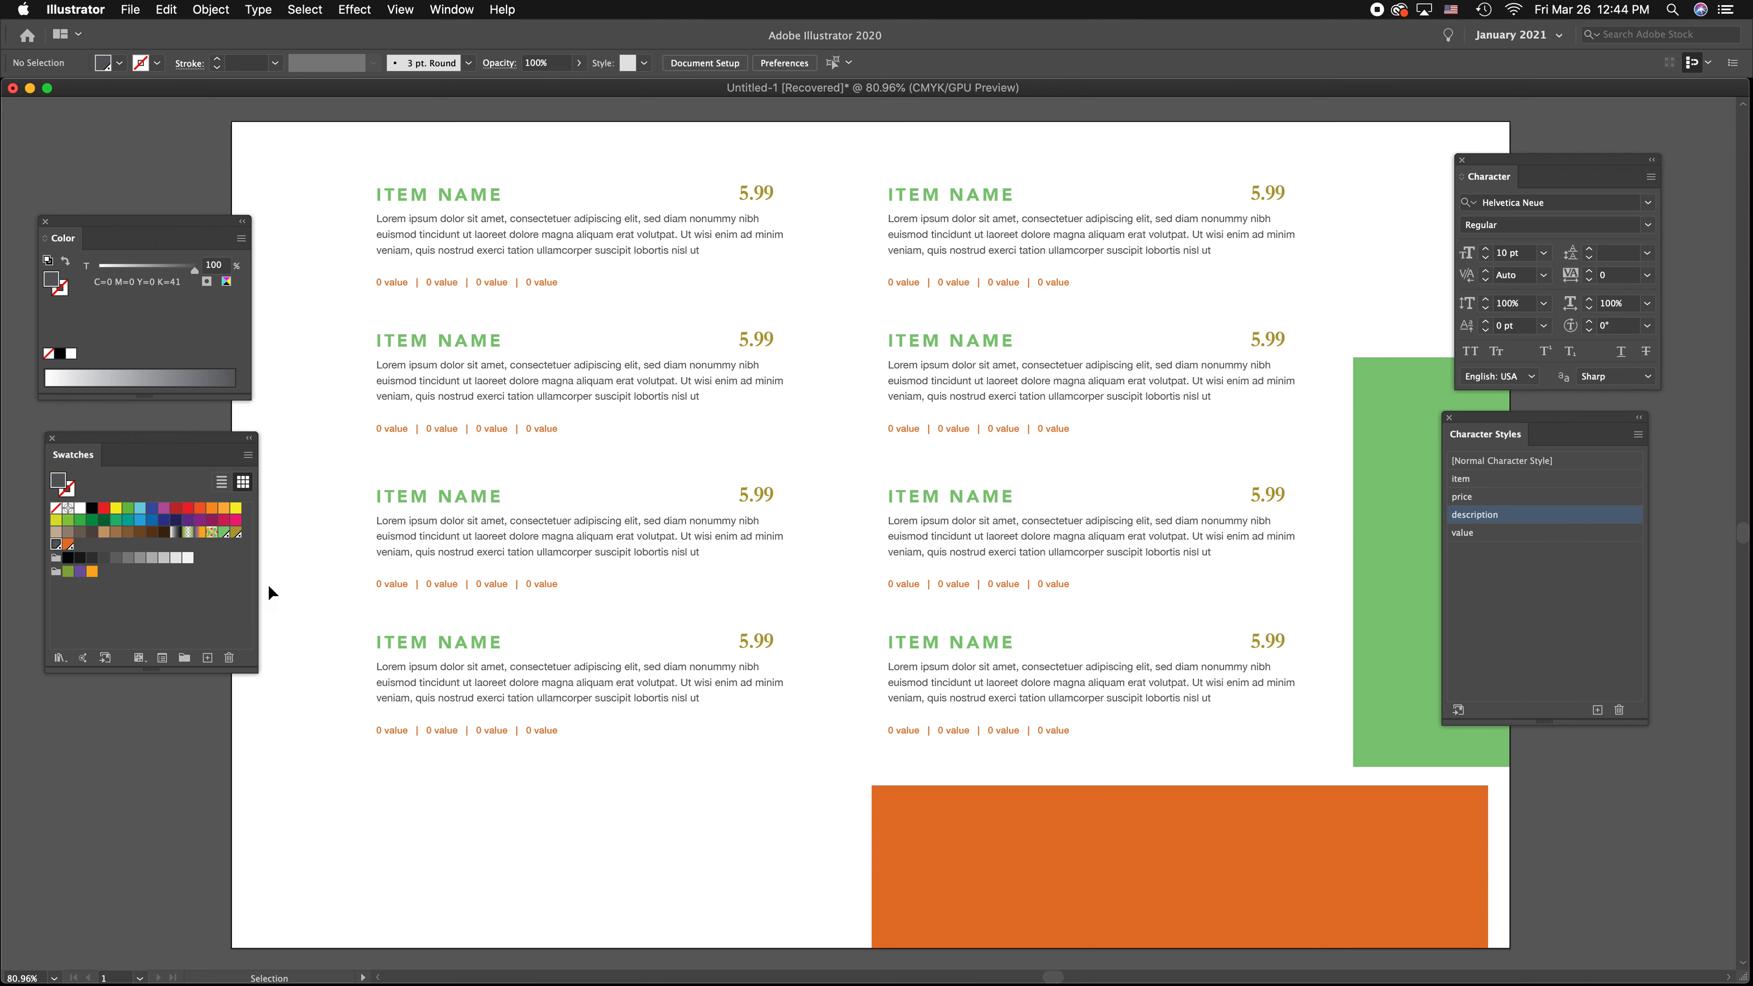
# Change the green item-name spot swatch to turquoise by lowering its yellow value, with the preview on
pyautogui.doubleClick(227, 533)
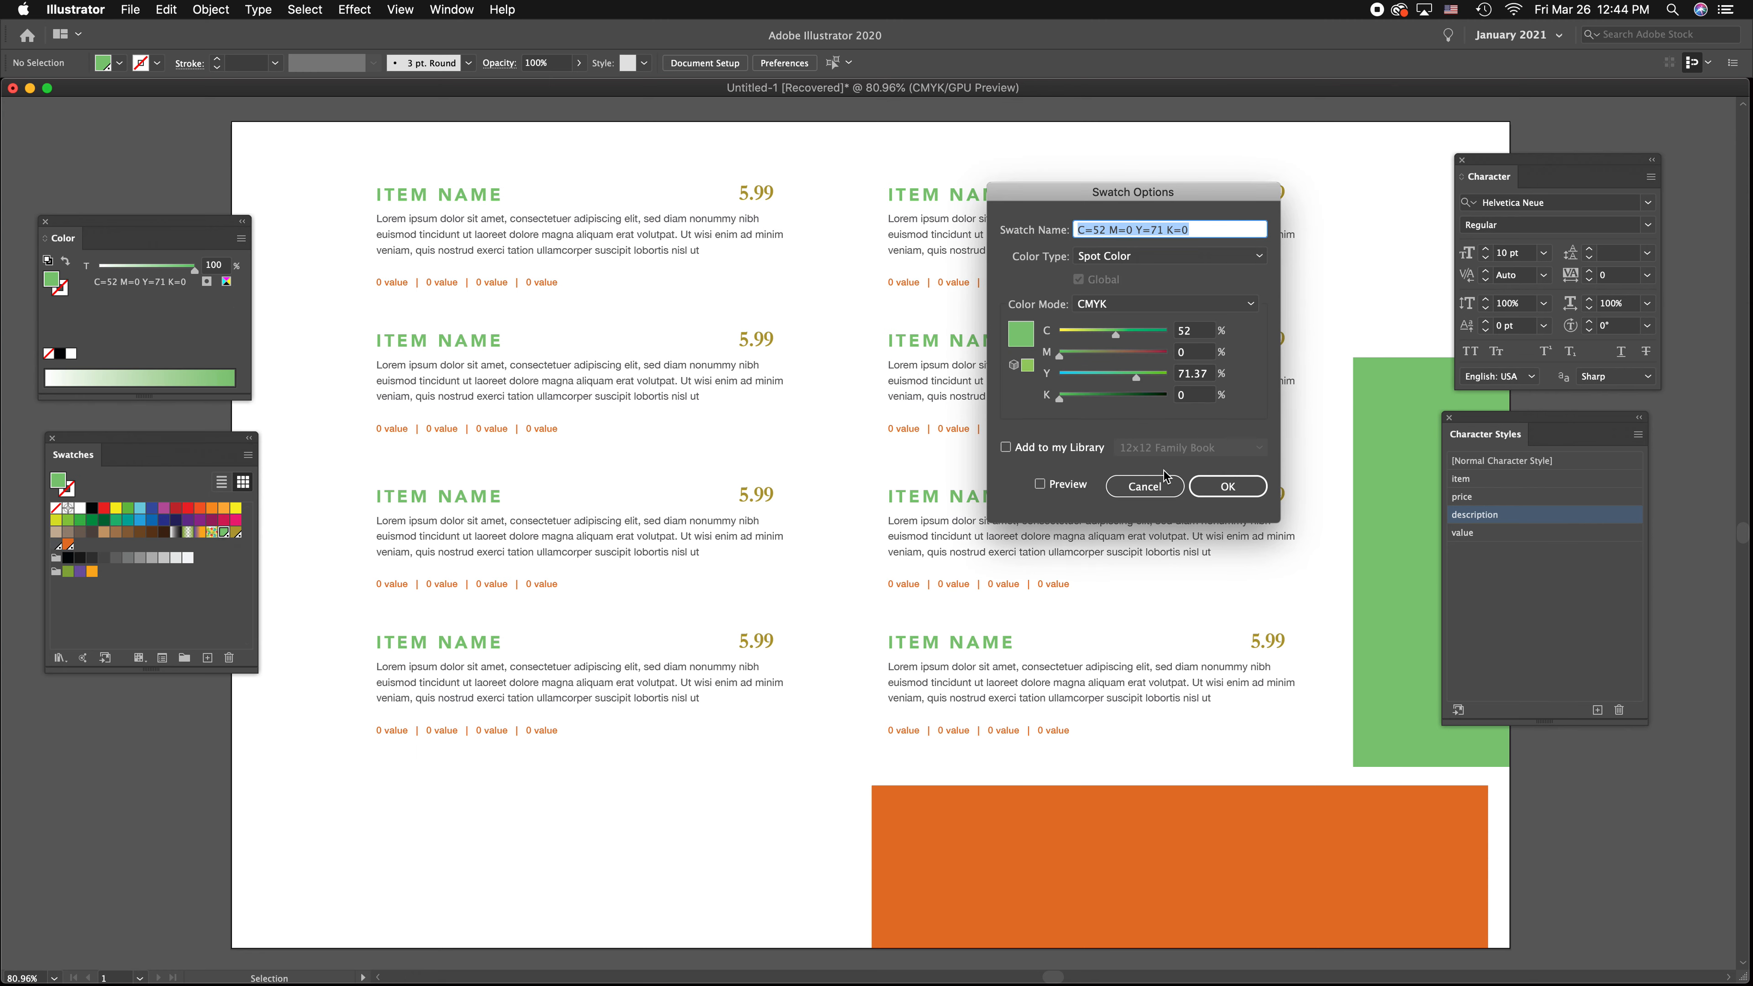
pyautogui.click(1040, 484)
pyautogui.moveTo(1138, 377); pyautogui.dragTo(1081, 381)
pyautogui.moveTo(1124, 192); pyautogui.dragTo(1291, 164)
pyautogui.click(1394, 460)
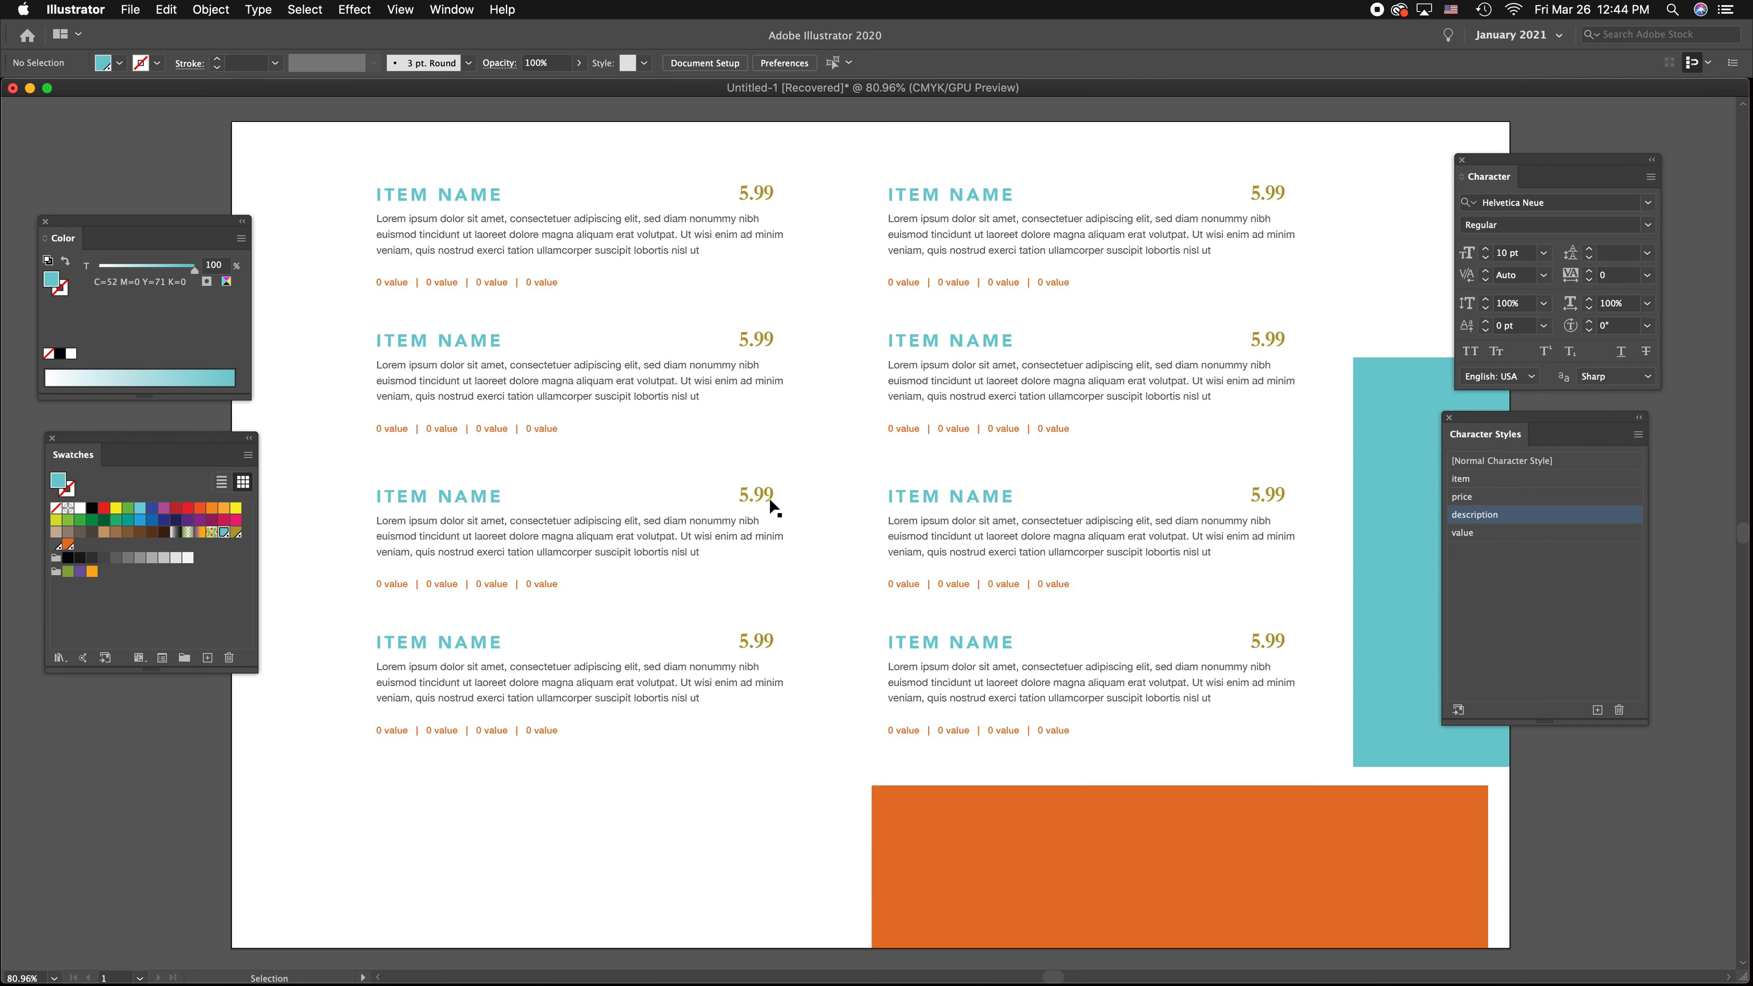
# Change the gold price spot swatch to rust red by setting magenta to 83%, with the preview on
pyautogui.click(236, 533)
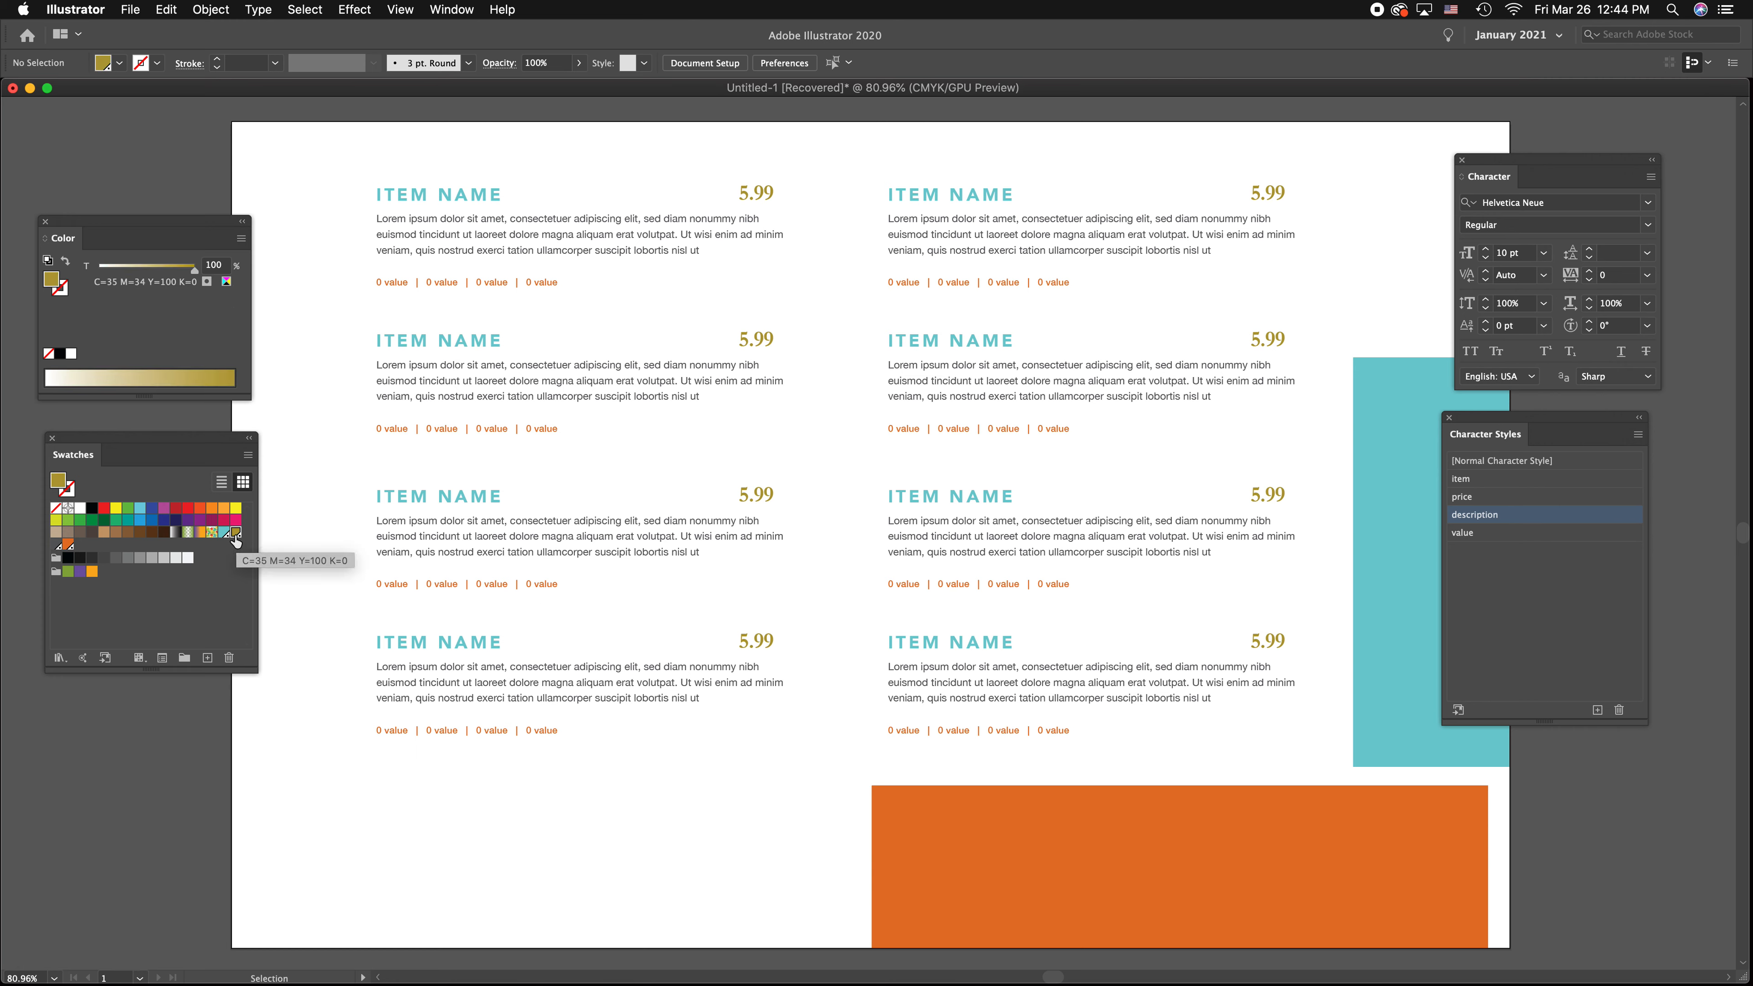
pyautogui.doubleClick(235, 533)
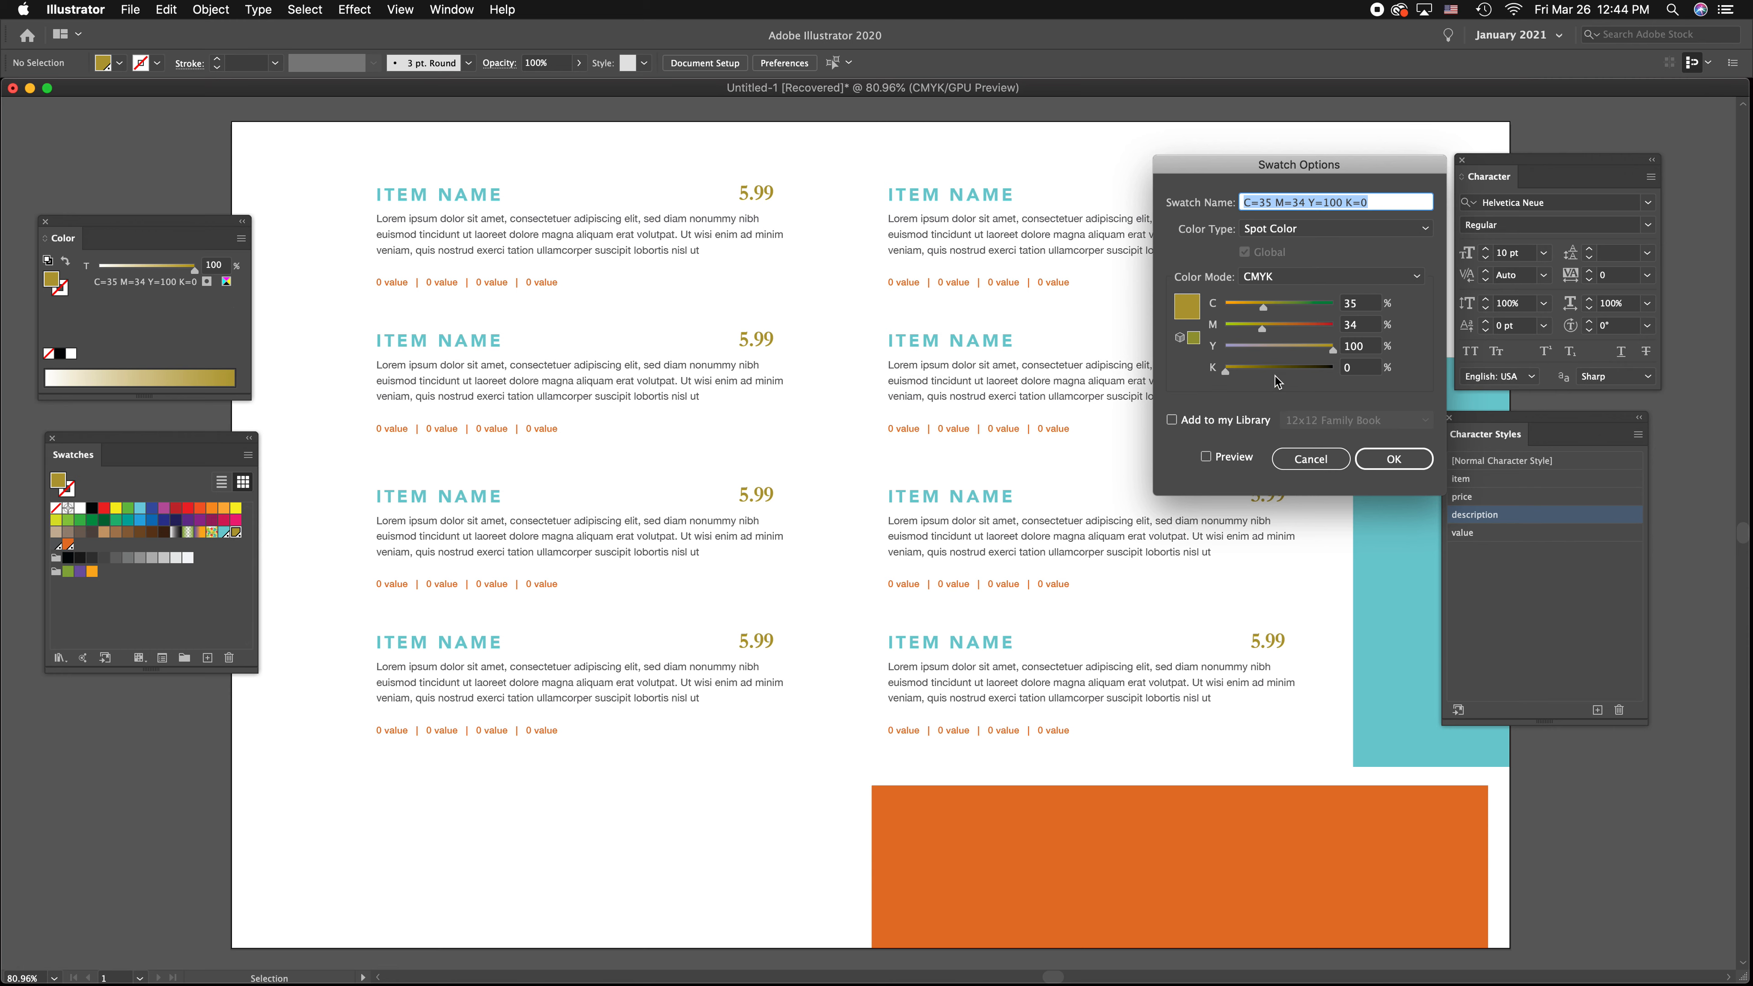
pyautogui.click(1206, 456)
pyautogui.moveTo(1270, 328); pyautogui.dragTo(1314, 329)
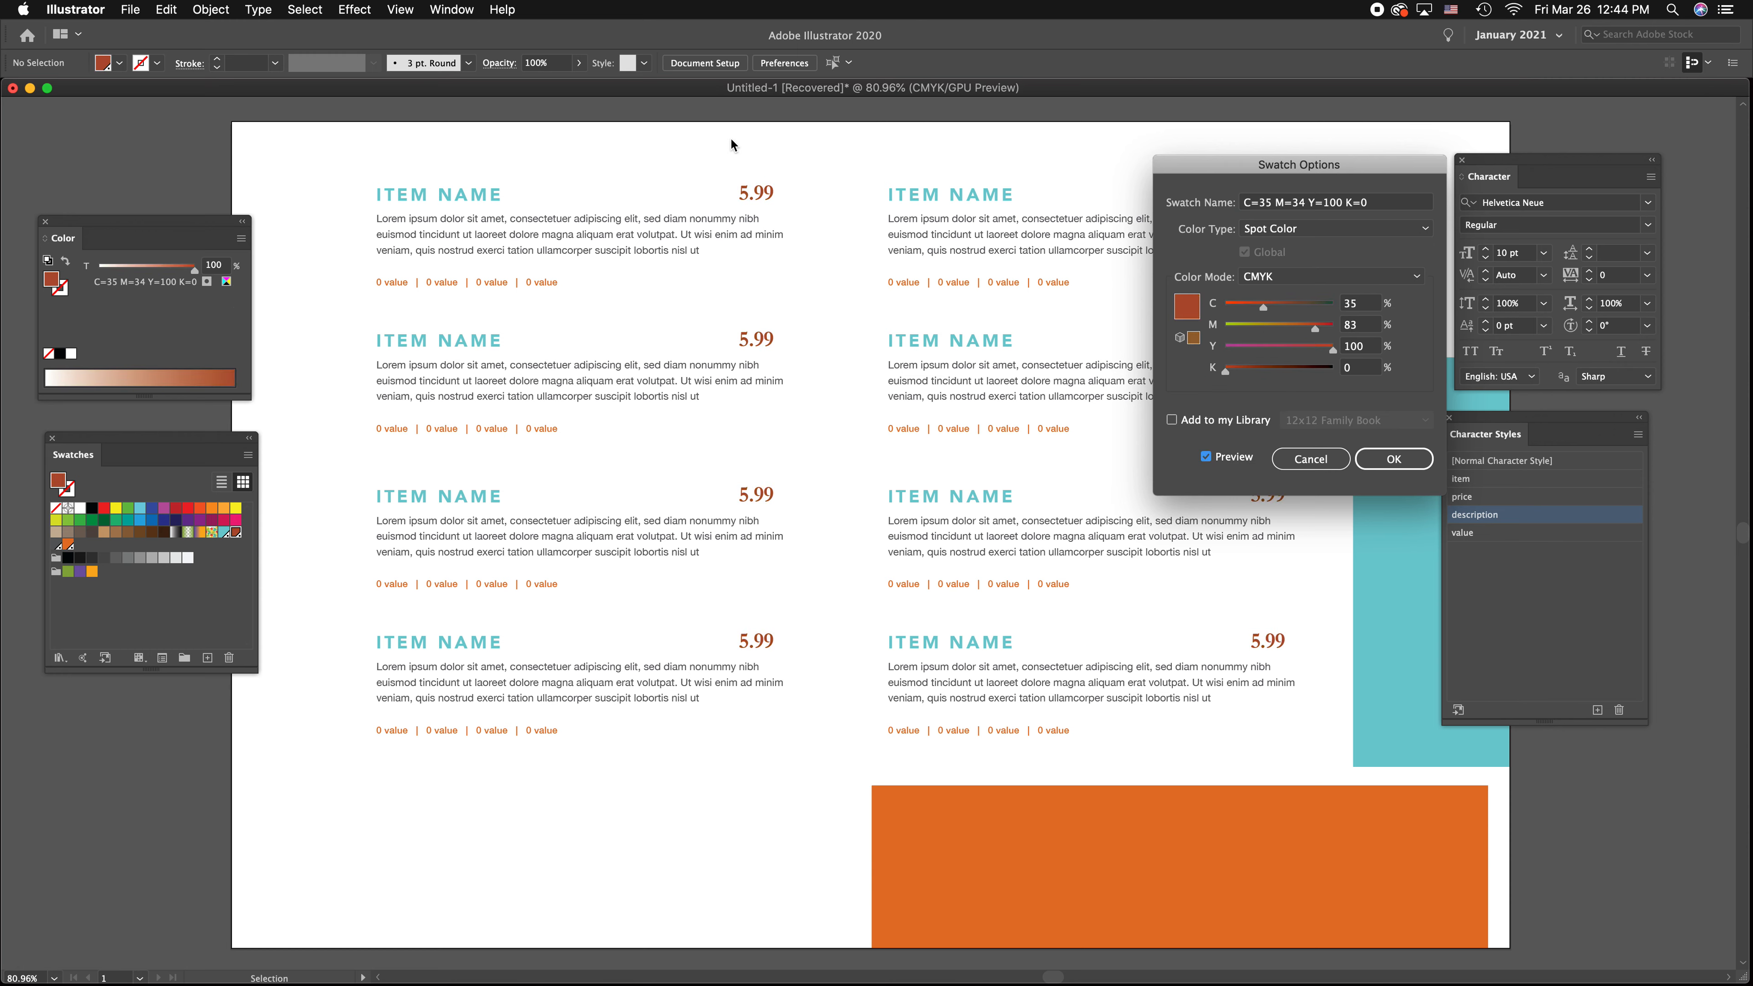
pyautogui.click(1379, 465)
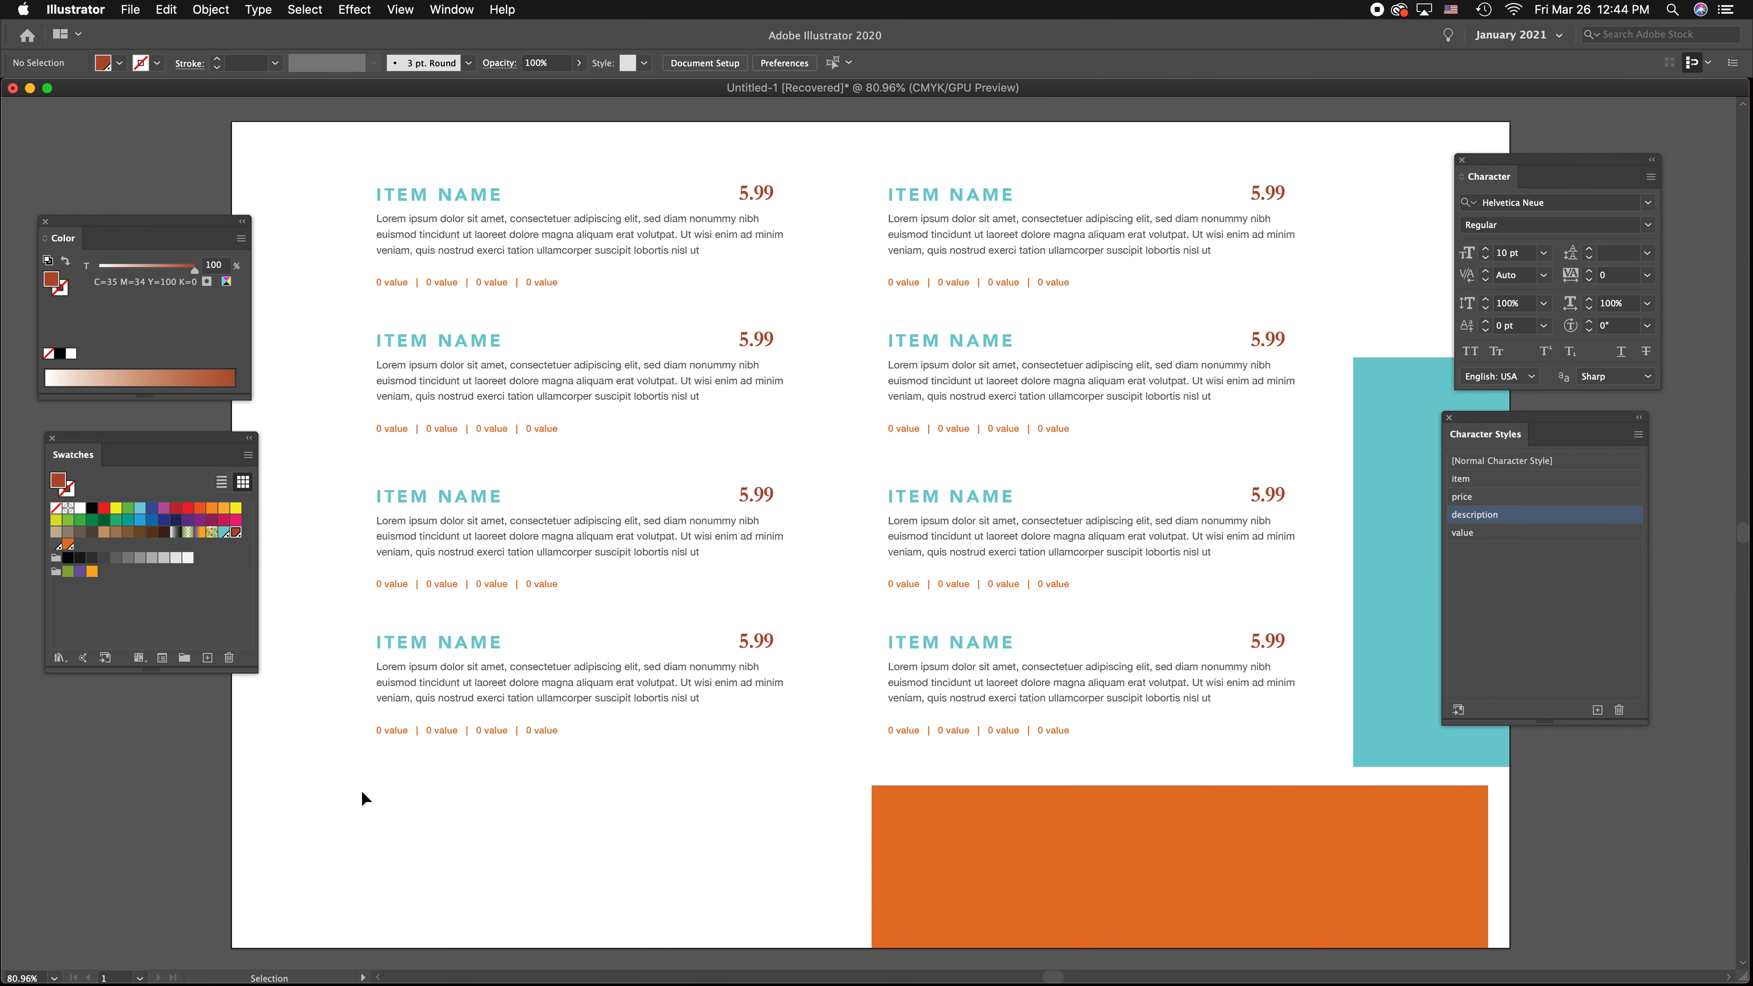